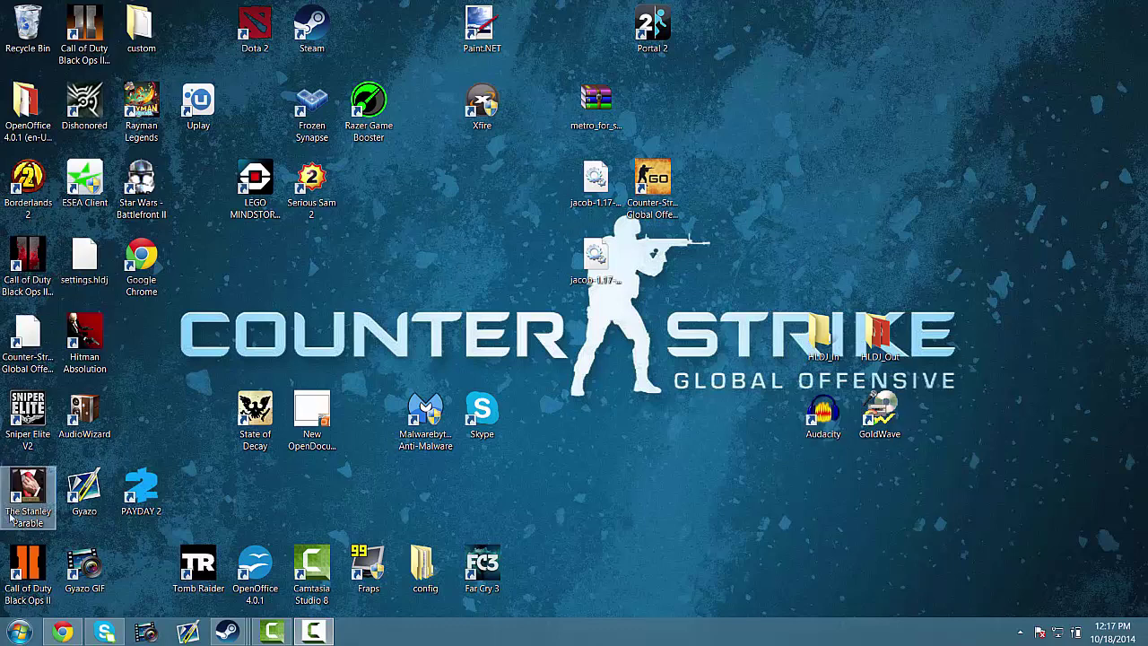
{"action": "right_click", "coordinate": [10, 541]}
{"action": "left_click", "coordinate": [320, 485]}
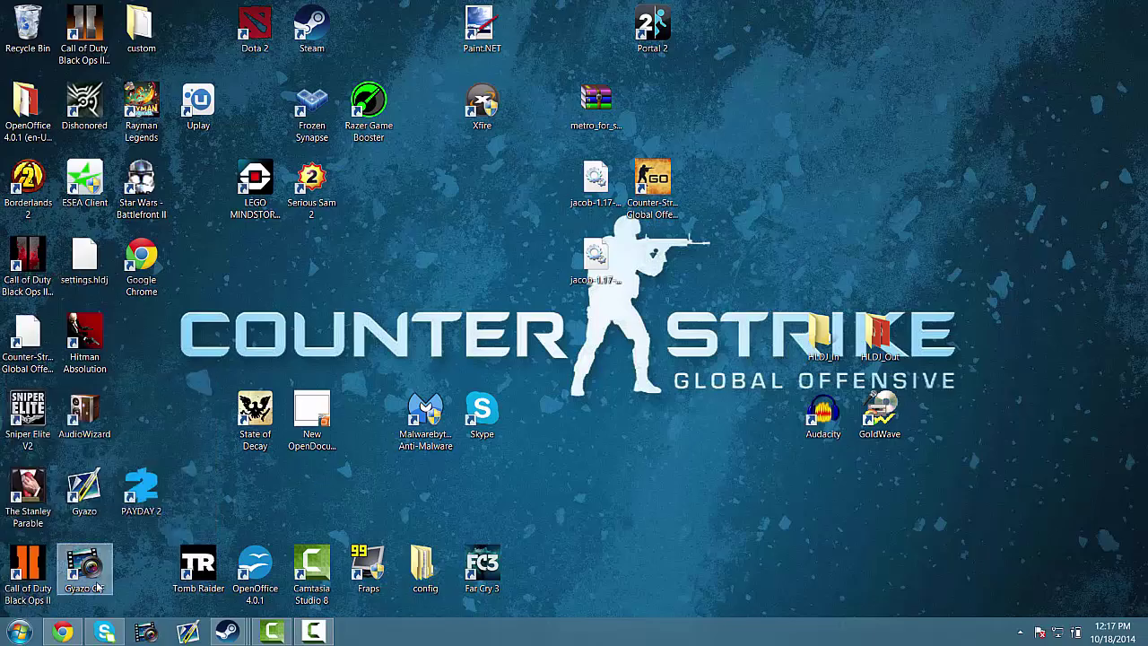
Switch to Chrome and search Google for "hldj".
{"action": "left_click", "coordinate": [61, 631]}
{"action": "left_click", "coordinate": [83, 13]}
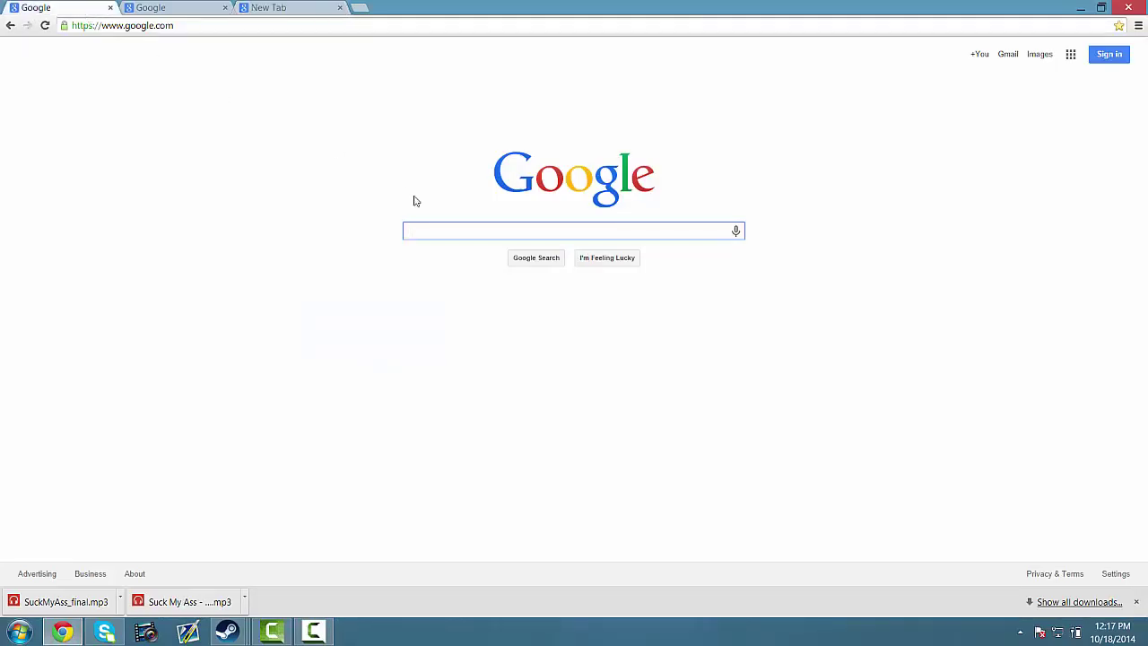
{"action": "type", "text": "hldj"}
{"action": "key", "text": "Return"}
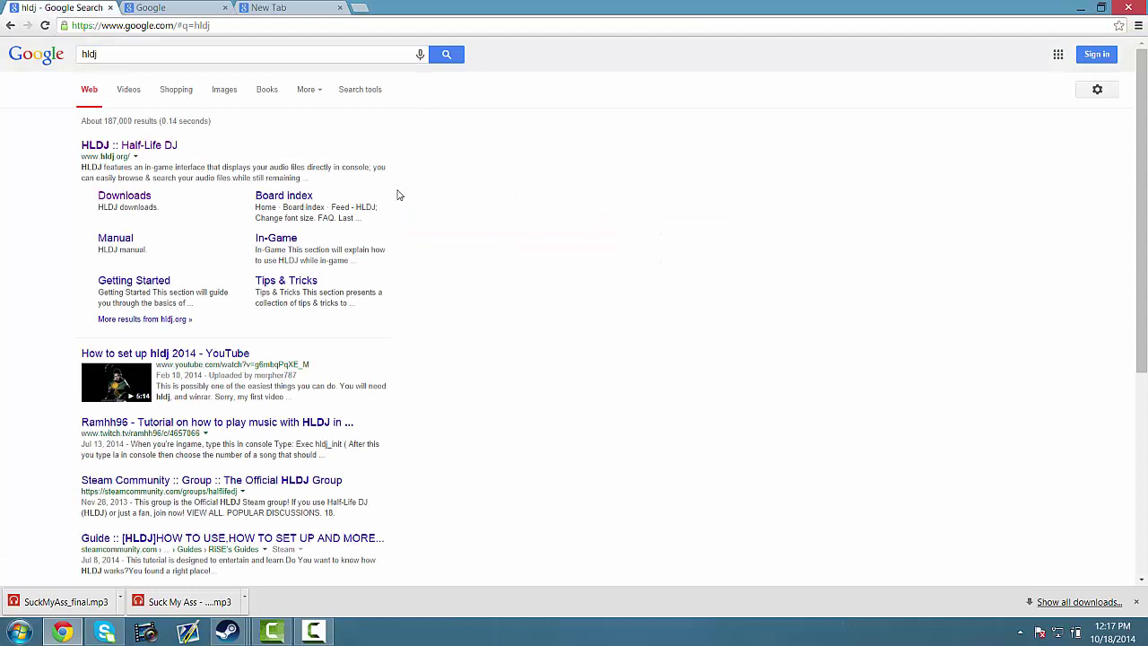
Open the HLDJ :: Half-Life DJ website and download the latest hldj 1.6.02 64-bit version from its downloads page.
{"action": "left_click", "coordinate": [160, 145]}
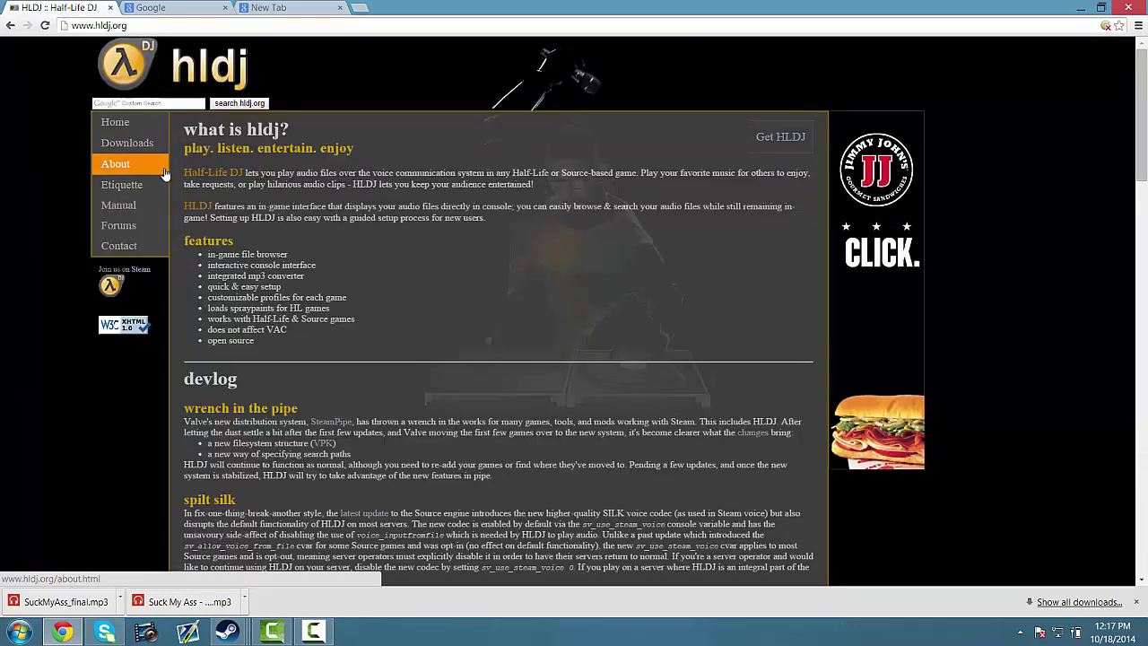
{"action": "left_click", "coordinate": [161, 145]}
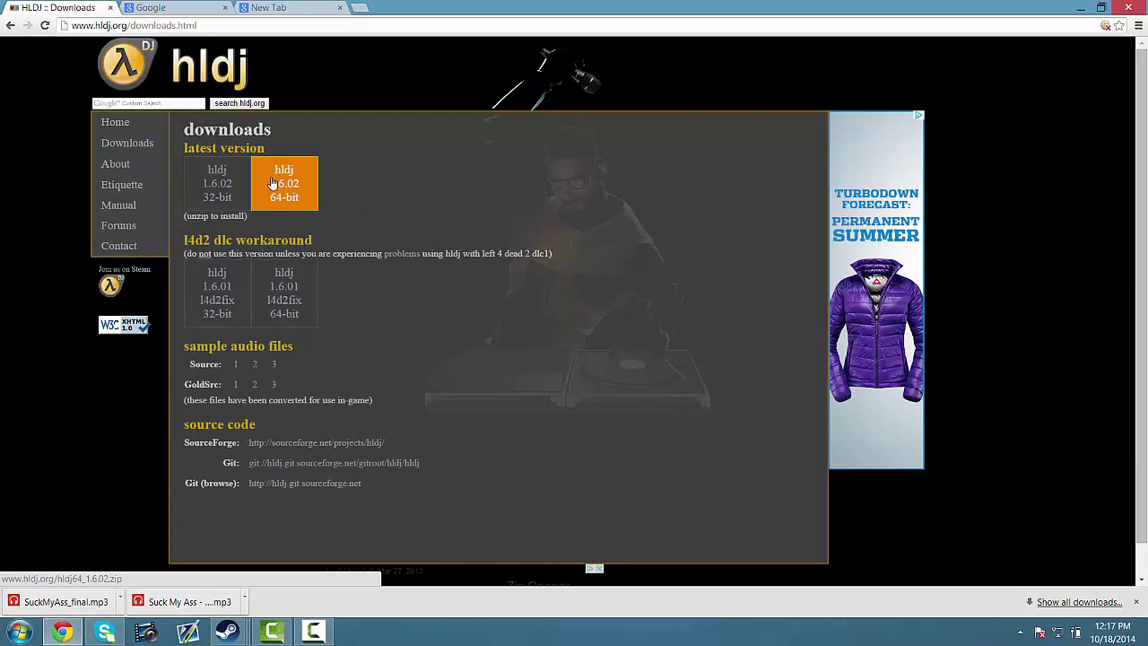
{"action": "left_click", "coordinate": [298, 193]}
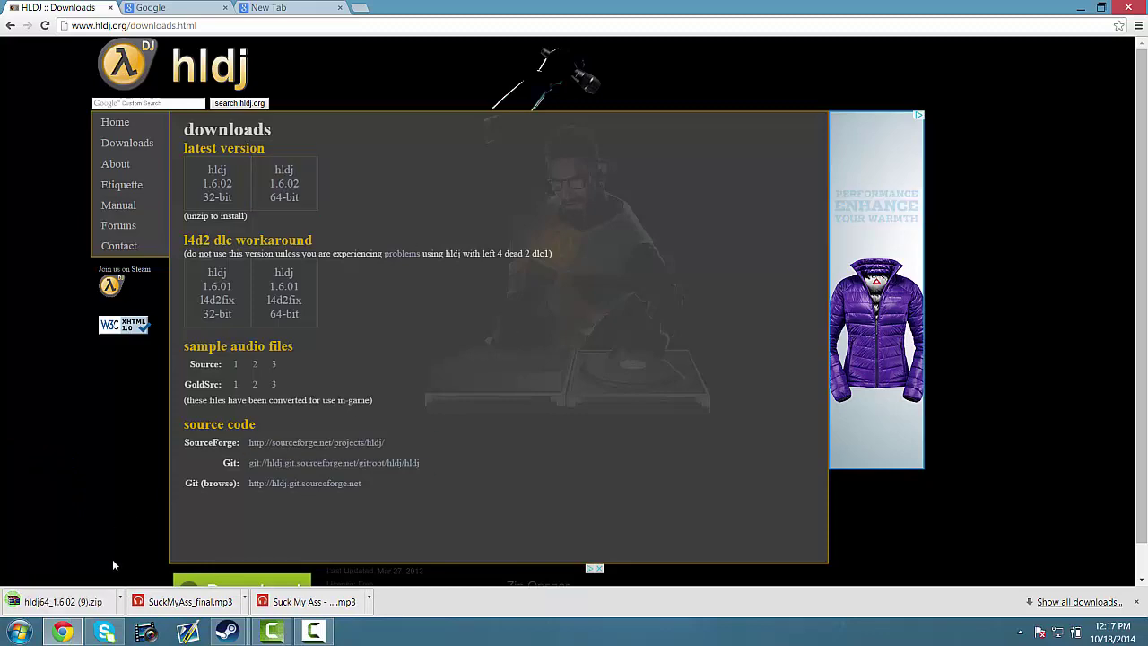
Open the downloaded hldj64_1.6.02 (9).zip in WinRAR, get the browser and licence notice out of the way, and enter the HLDJ folder.
{"action": "left_click", "coordinate": [88, 604]}
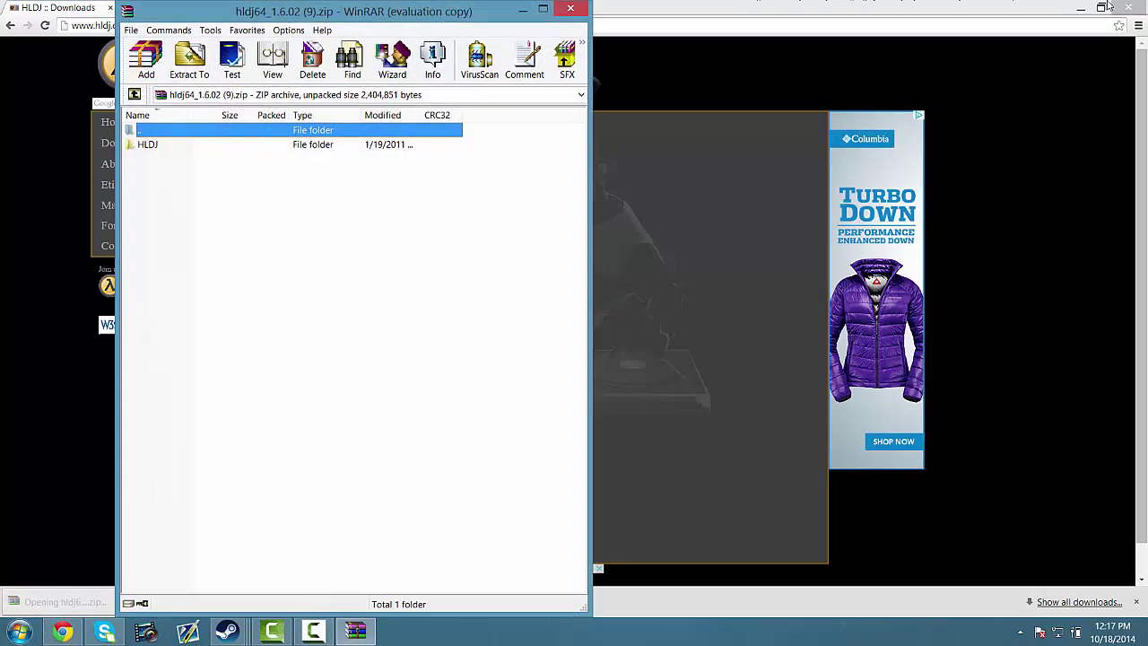
{"action": "left_click", "coordinate": [1126, 9]}
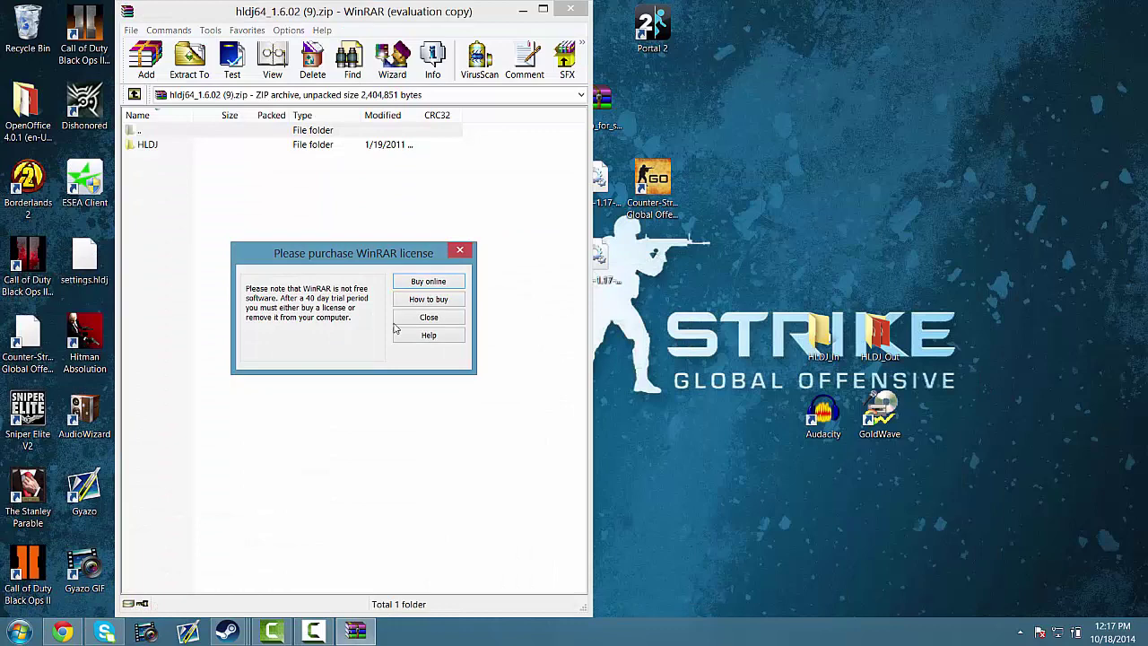
{"action": "key", "text": "Escape"}
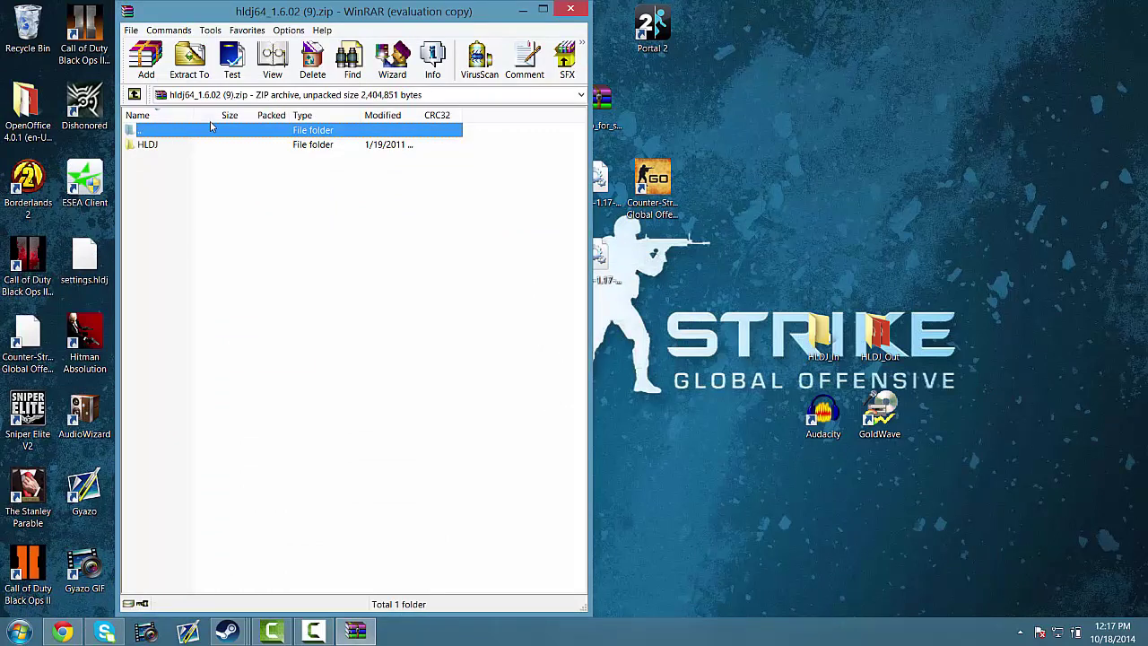
{"action": "double_click", "coordinate": [165, 149]}
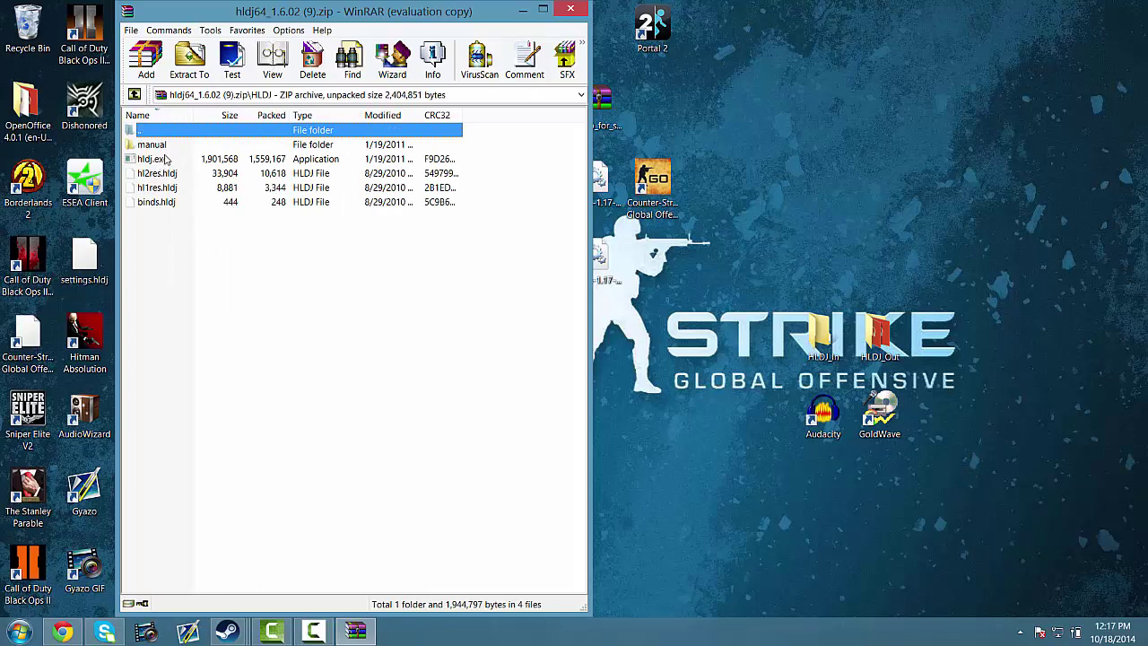
Run hldj.exe from the archive and close the WinRAR window.
{"action": "left_click", "coordinate": [158, 160]}
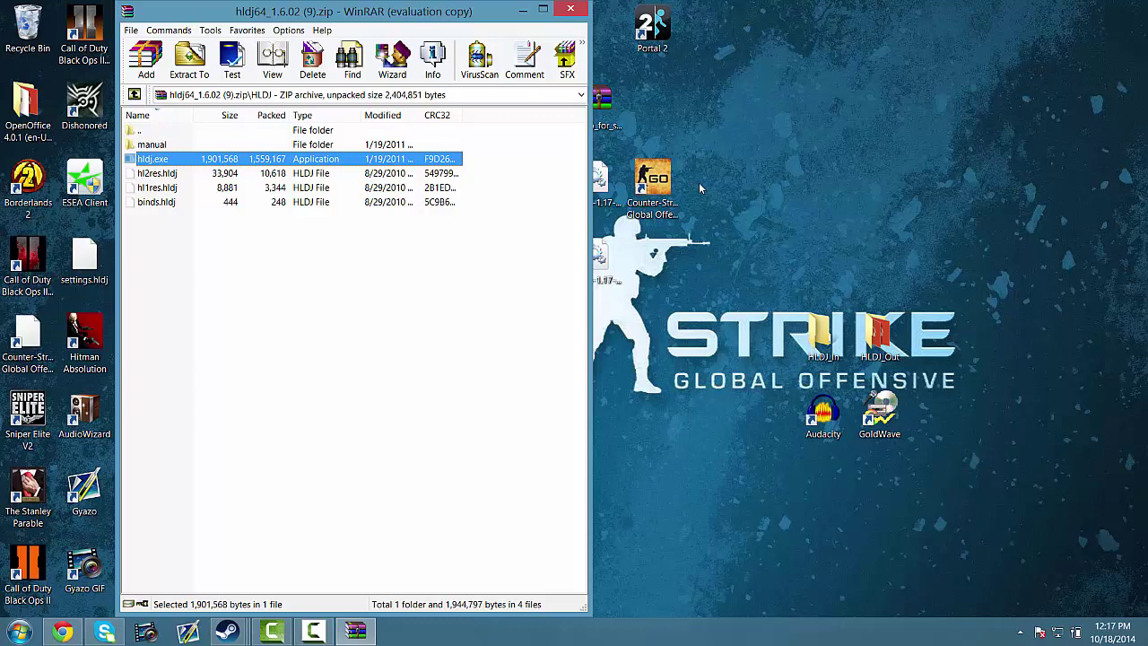
{"action": "right_click", "coordinate": [179, 163]}
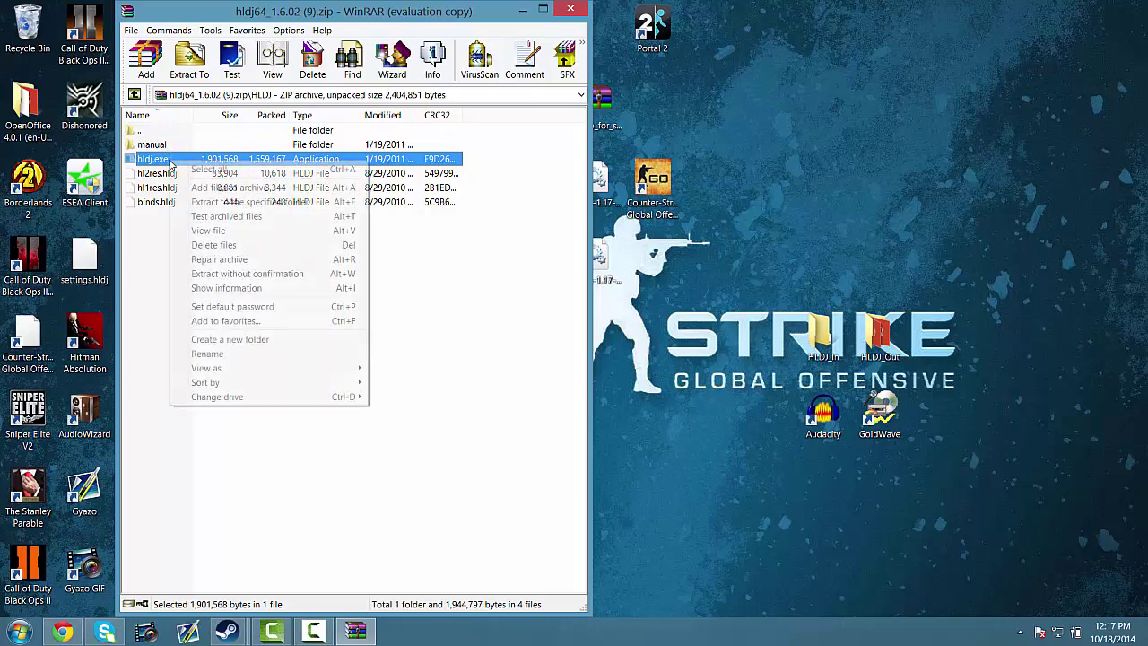
{"action": "double_click", "coordinate": [156, 160]}
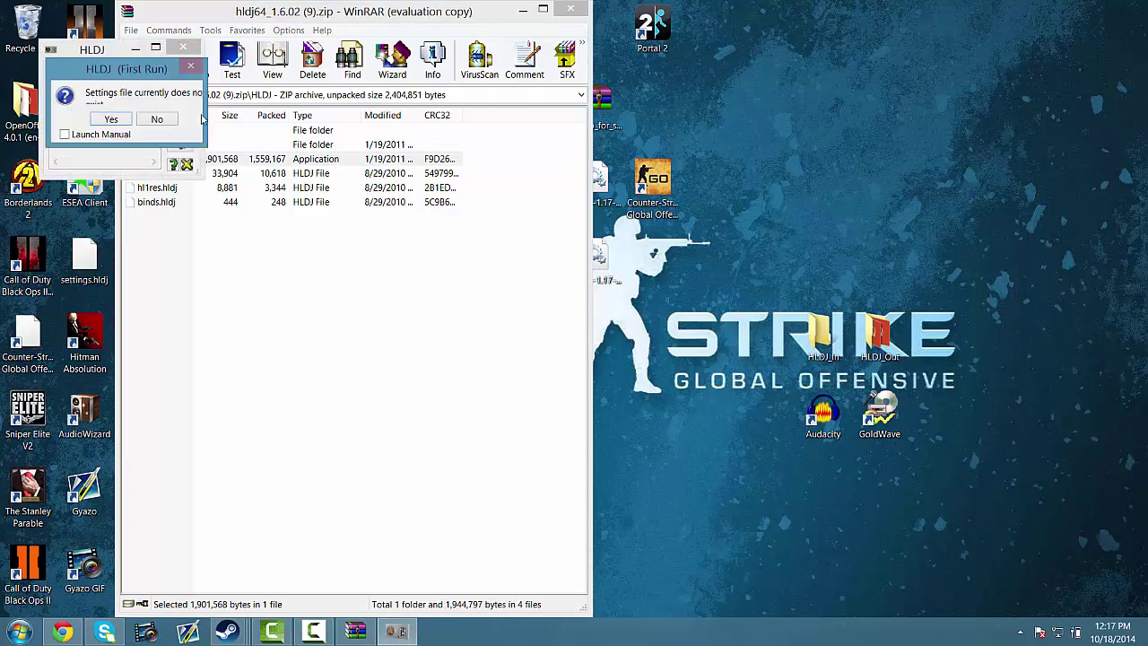
{"action": "left_click", "coordinate": [570, 9]}
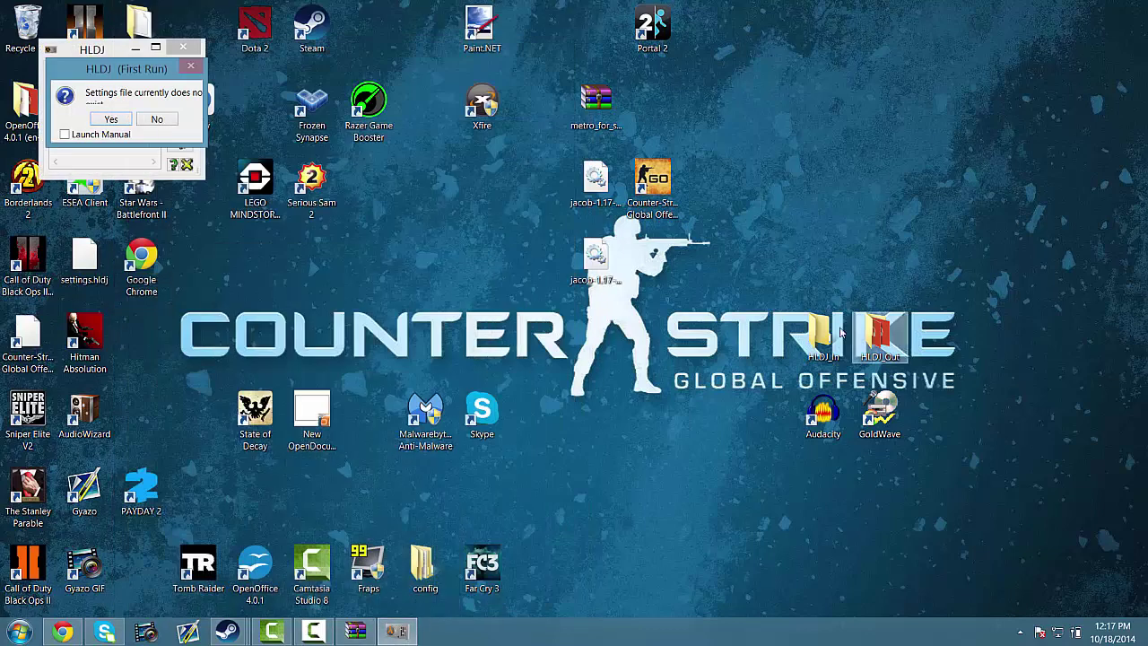
{"action": "left_click", "coordinate": [864, 235]}
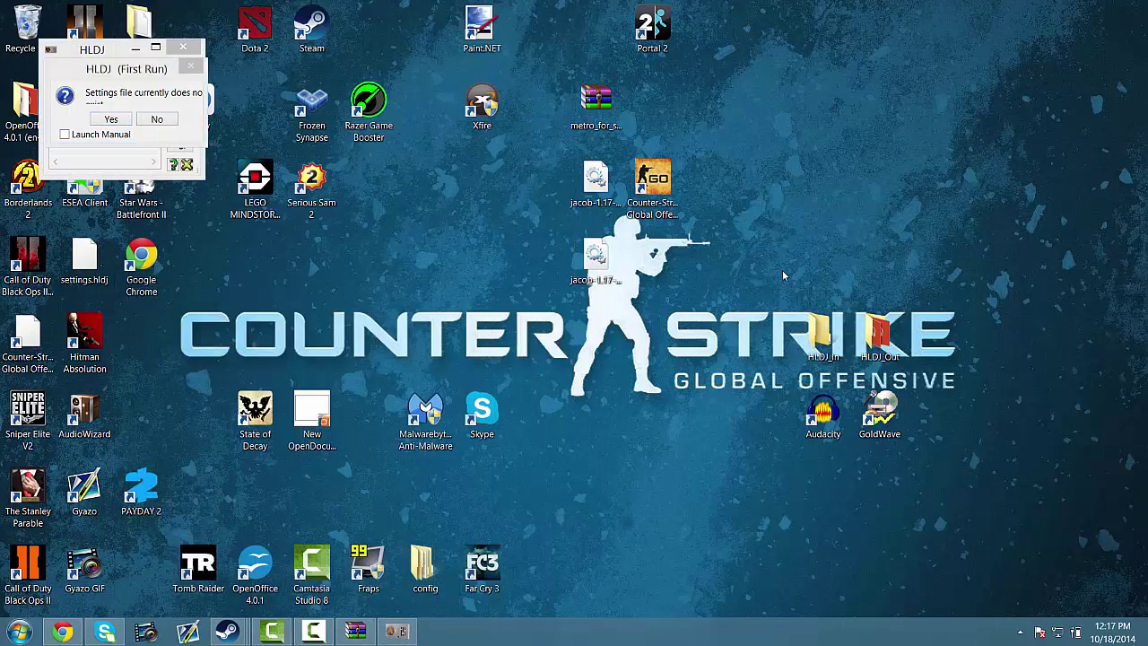
{"action": "left_click", "coordinate": [126, 74]}
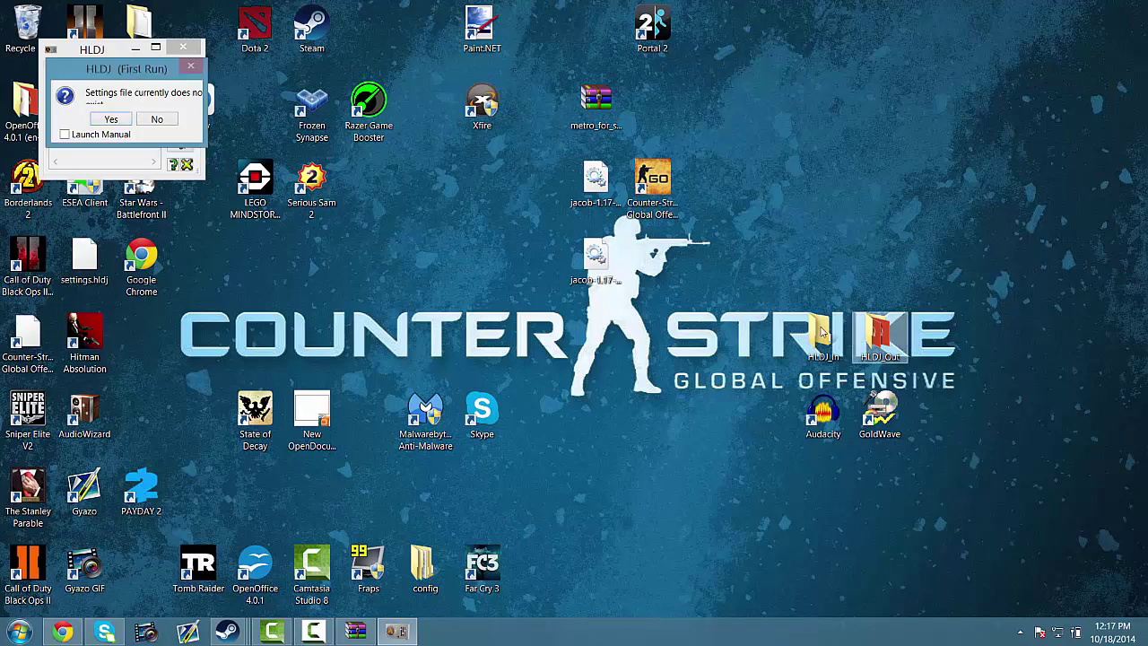
{"action": "left_click", "coordinate": [893, 229]}
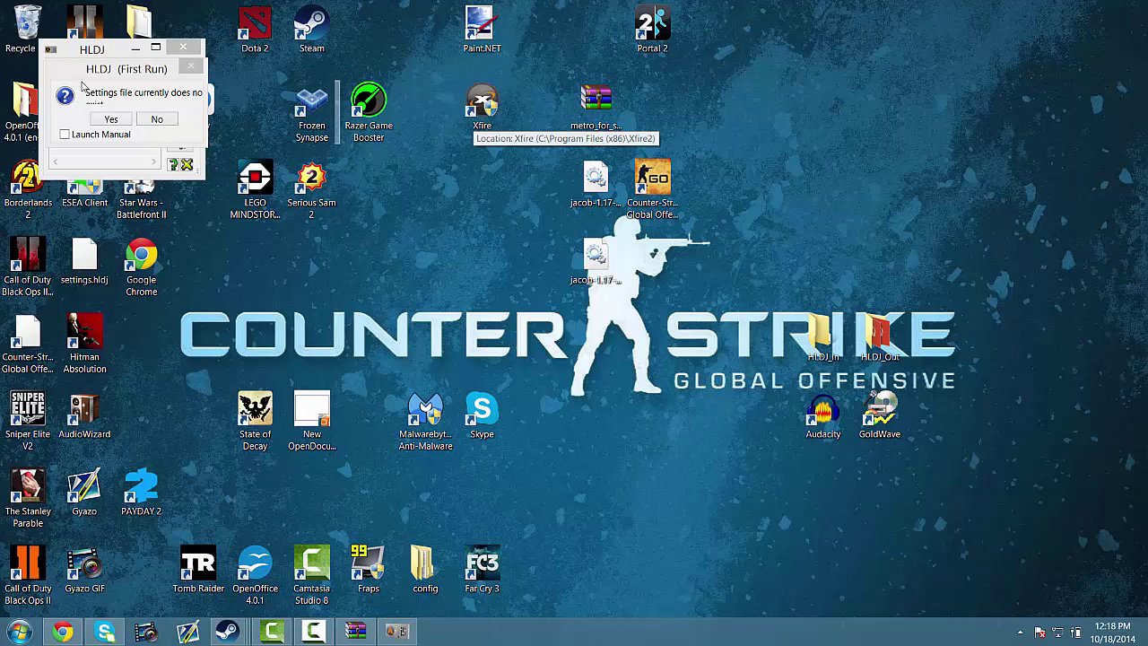
Accept the HLDJ first-run setup and agree to add all games, moving the Add All Games dialog slightly aside.
{"action": "left_click", "coordinate": [110, 119]}
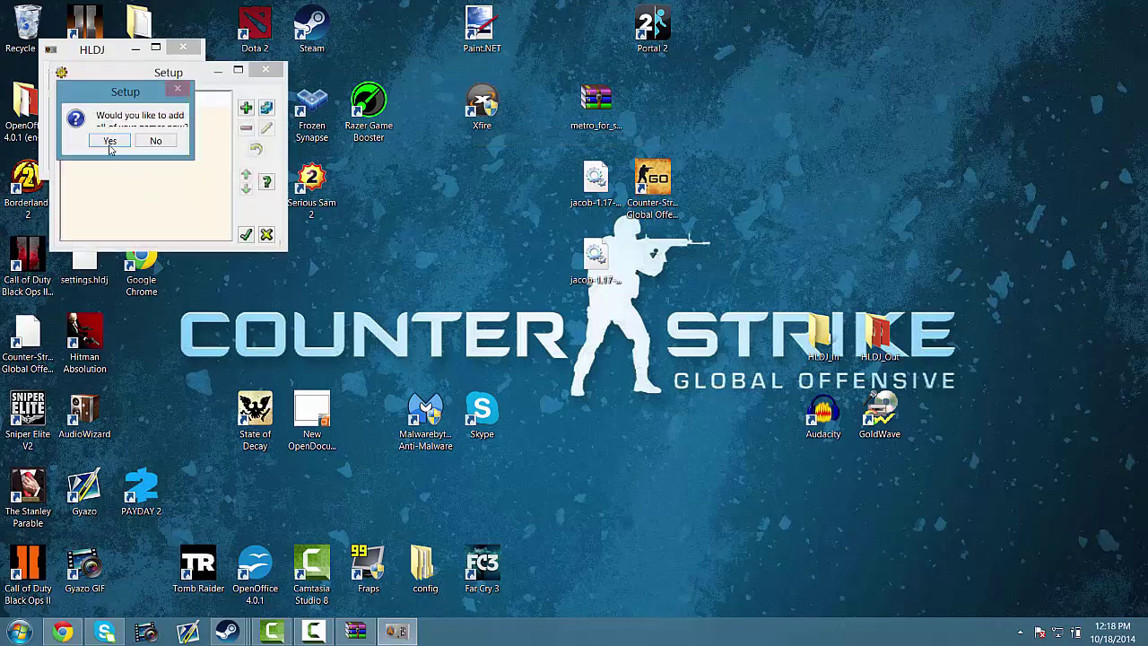
{"action": "left_click", "coordinate": [110, 141]}
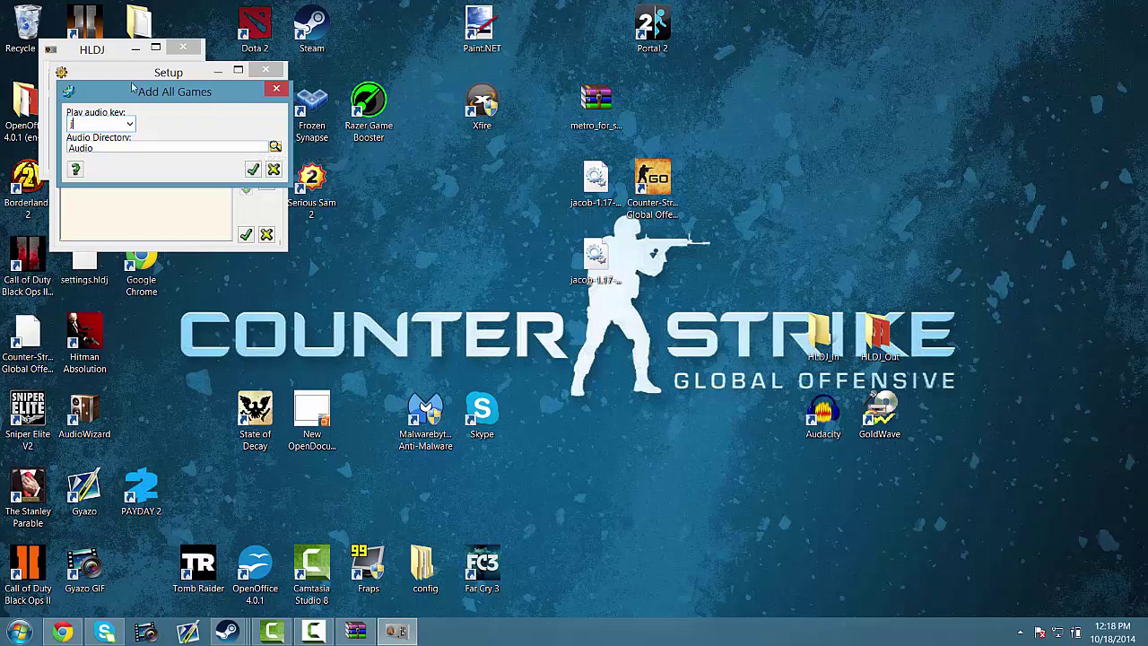
{"action": "left_click_drag", "start_coordinate": [159, 97], "coordinate": [155, 96]}
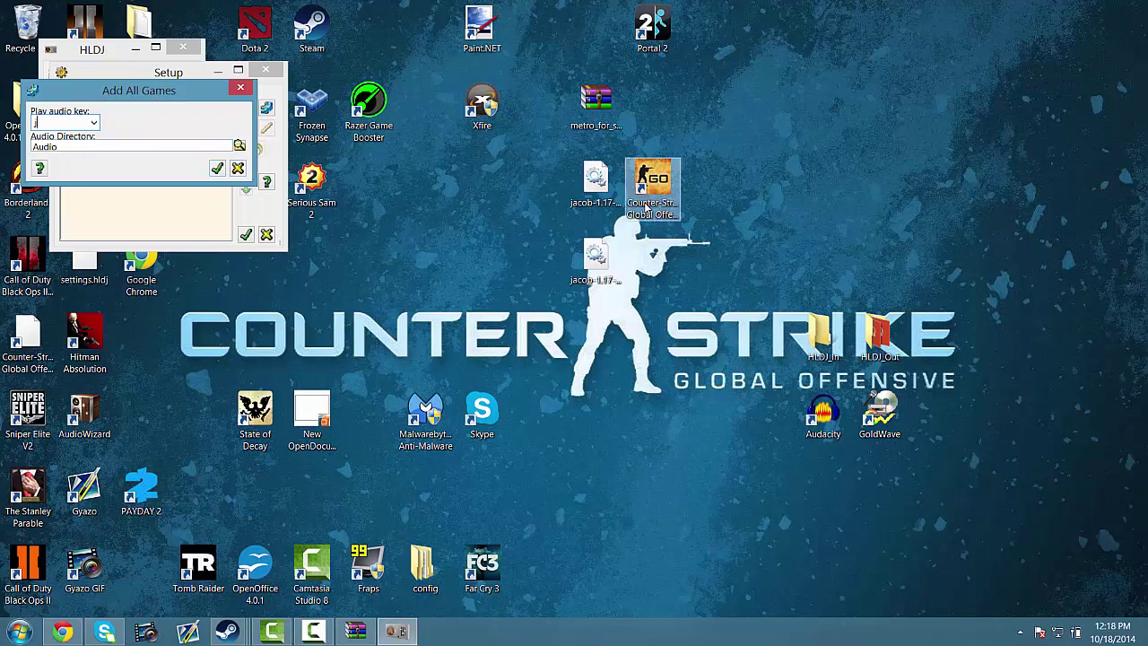
{"action": "right_click", "coordinate": [801, 251]}
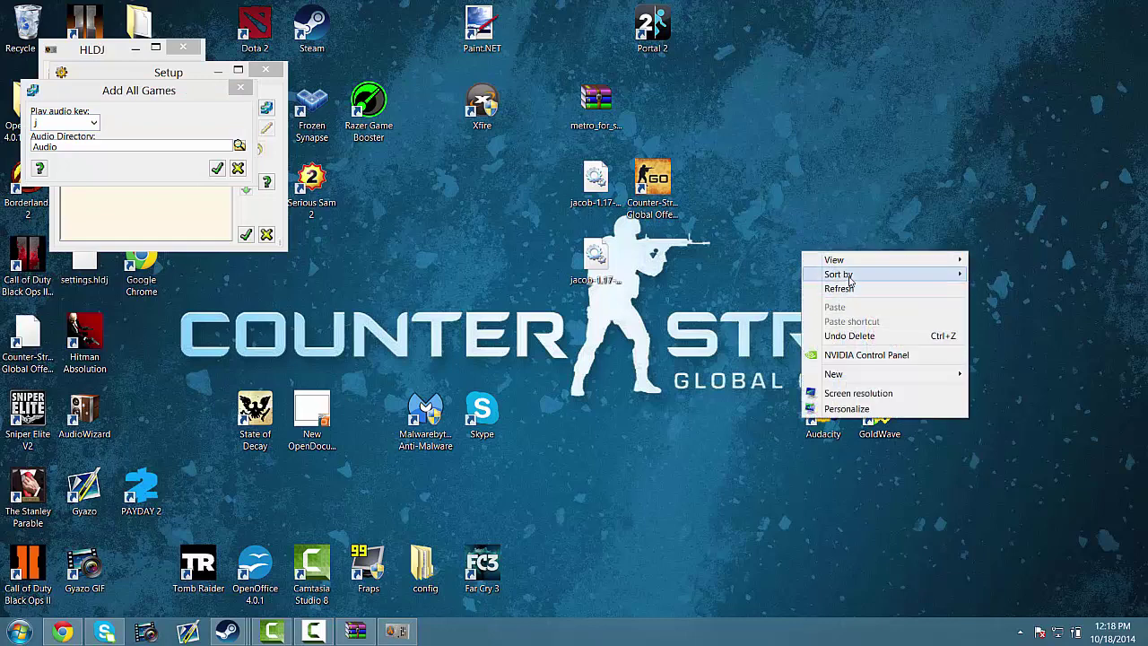
{"action": "mouse_move", "coordinate": [932, 375]}
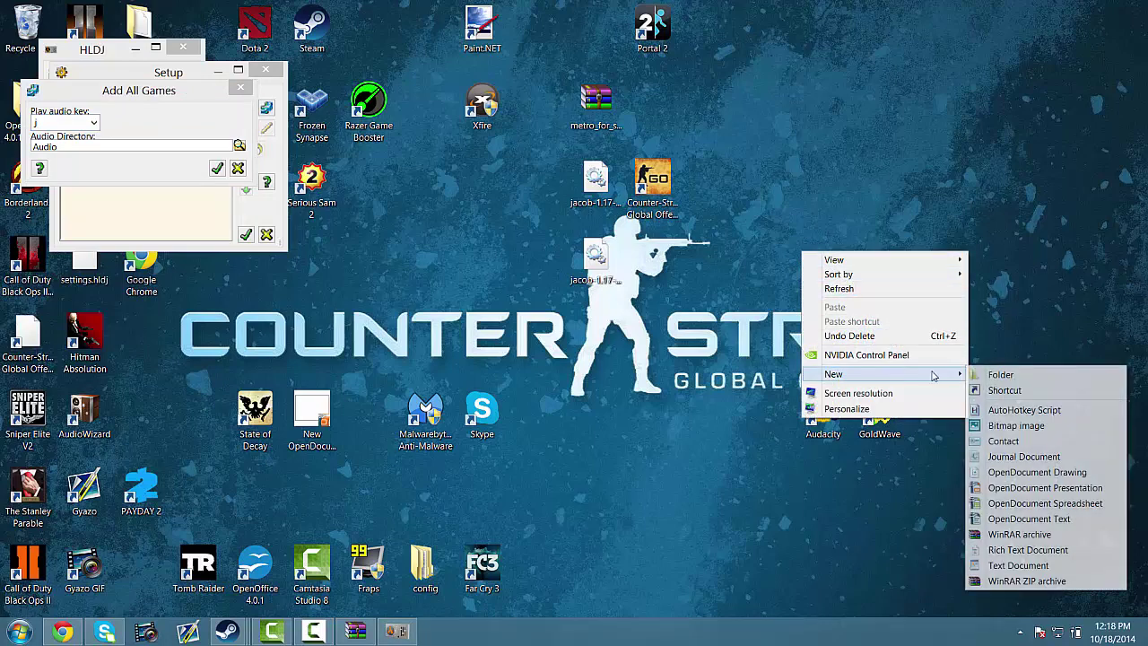
{"action": "left_click", "coordinate": [996, 333]}
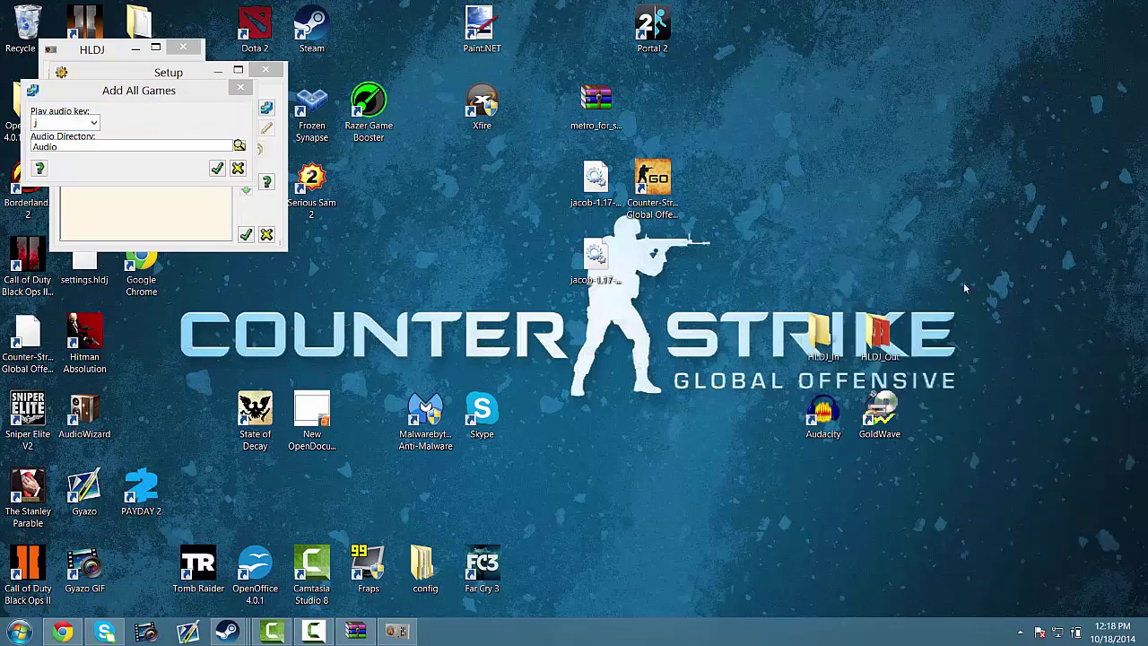
Set the audio directory to the desktop folder HLDJ_Out and add all games to HLDJ.
{"action": "left_click", "coordinate": [238, 145]}
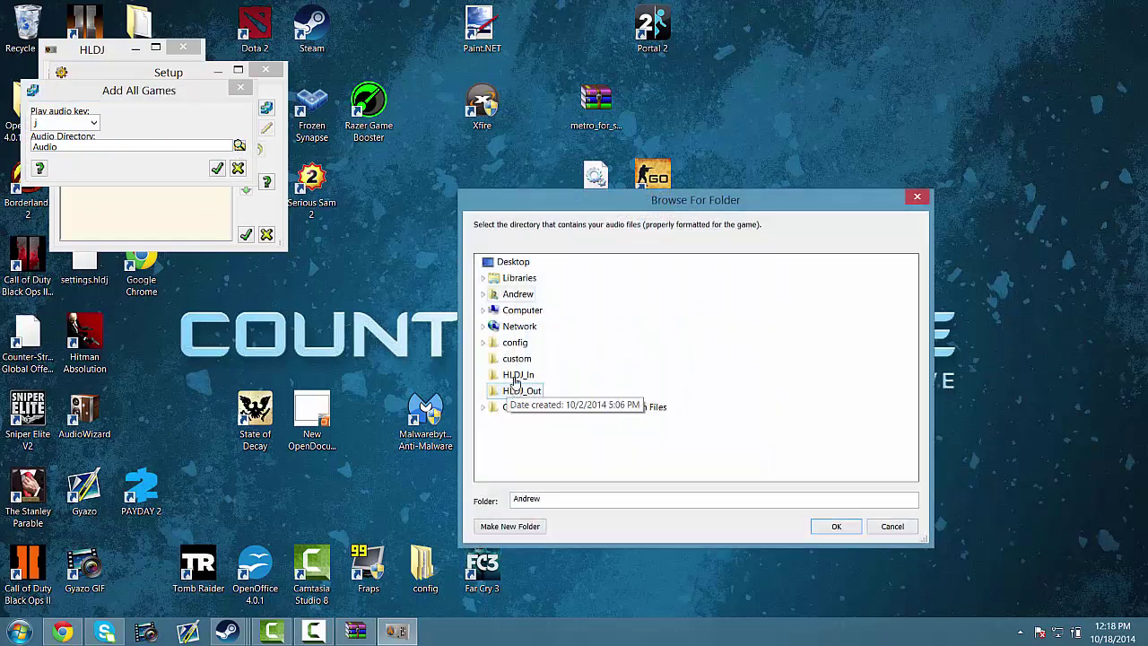
{"action": "left_click", "coordinate": [521, 391]}
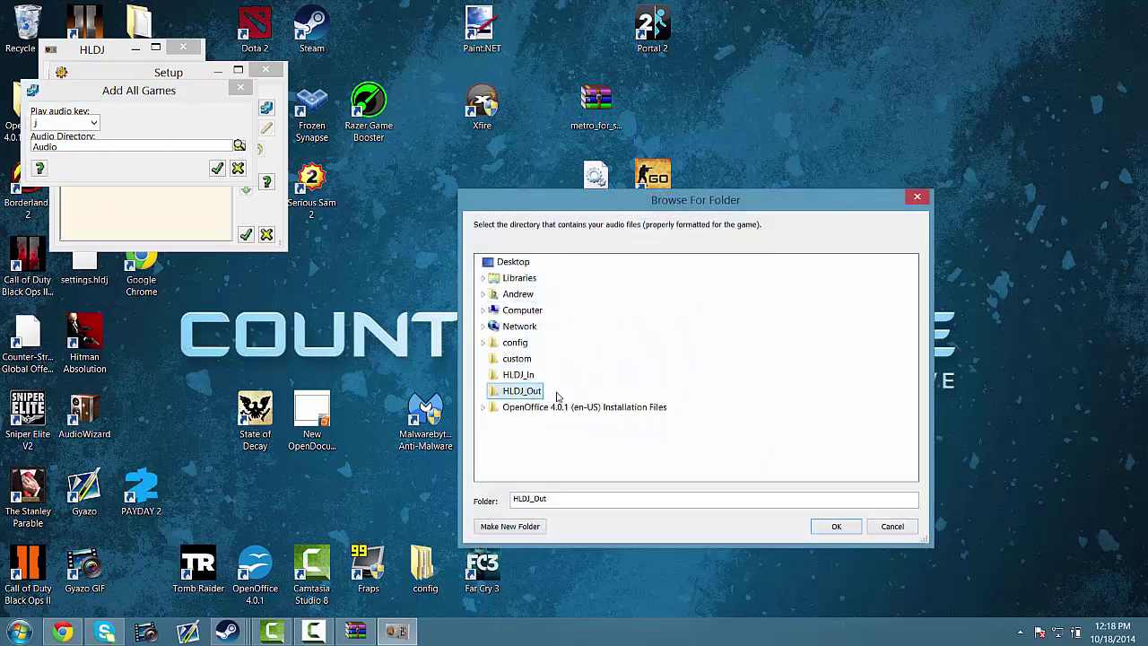
{"action": "left_click", "coordinate": [820, 527]}
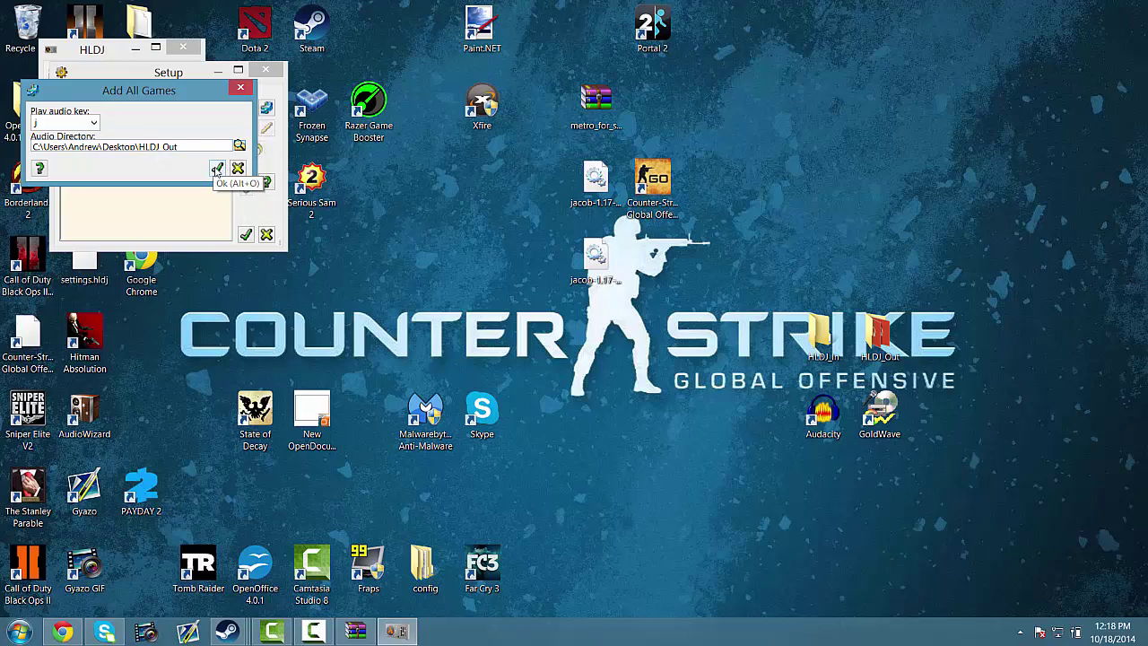
{"action": "left_click", "coordinate": [217, 170]}
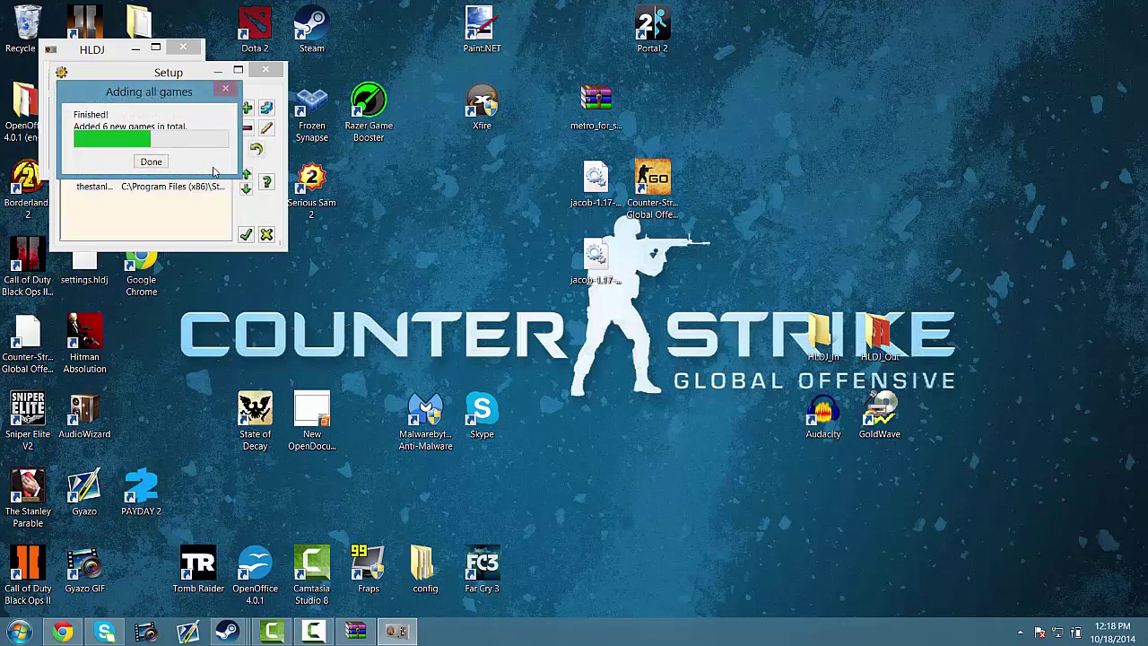
{"action": "left_click", "coordinate": [150, 162]}
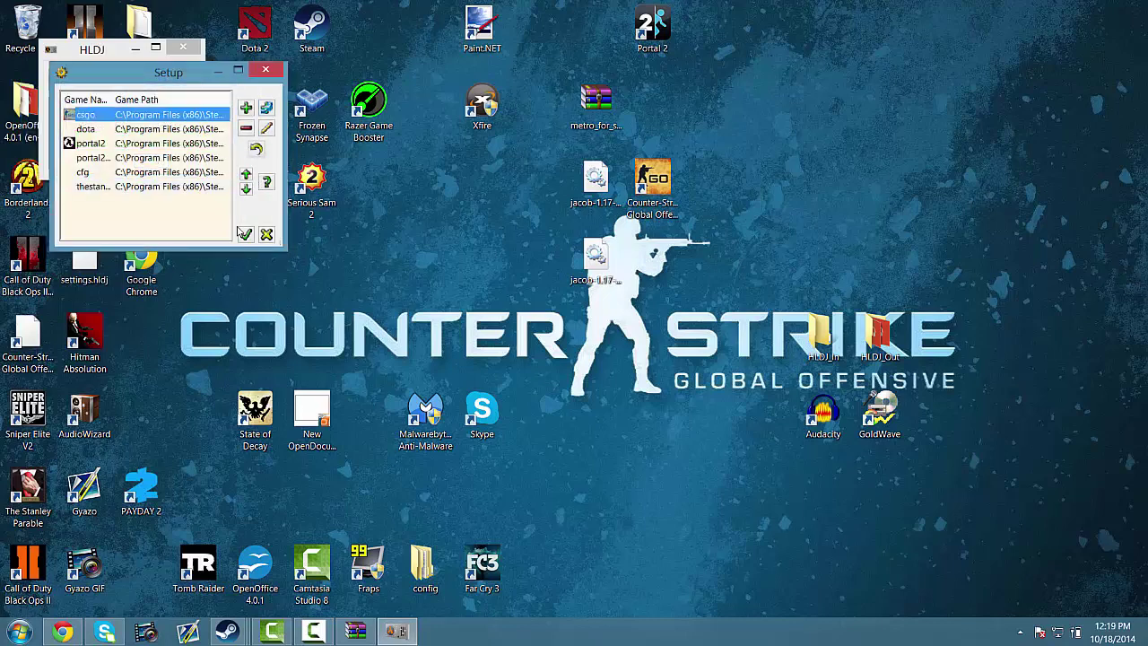
Save the game setup and confirm the recommended options with only the option to launch the game application enabled.
{"action": "left_click", "coordinate": [244, 233]}
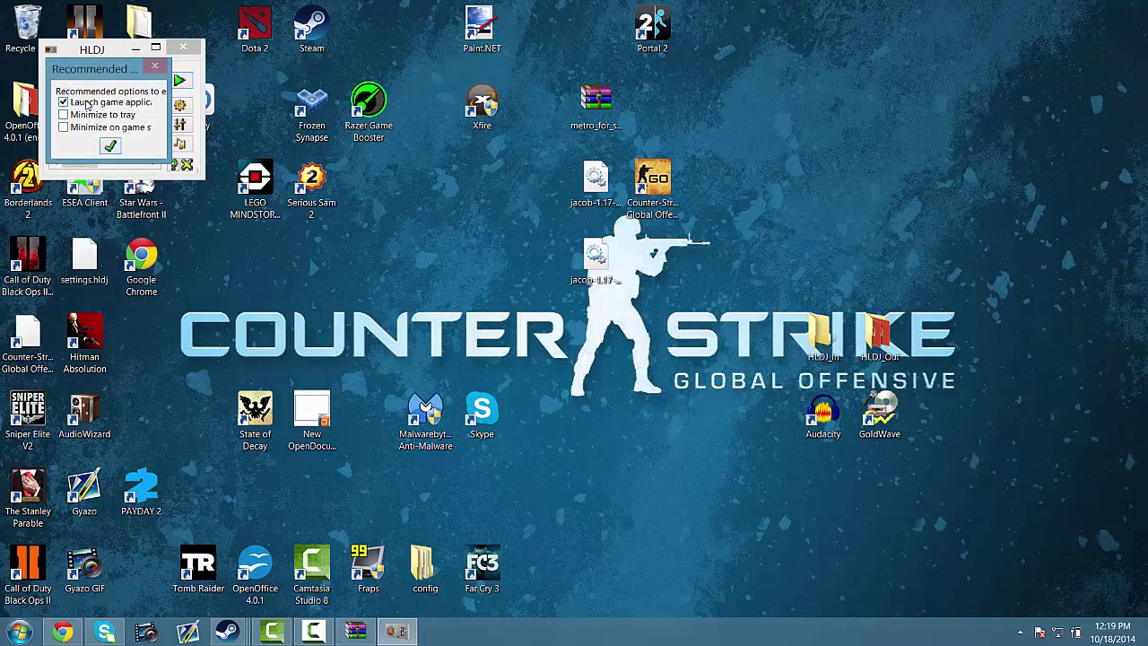
{"action": "left_click", "coordinate": [87, 104]}
{"action": "left_click", "coordinate": [111, 146]}
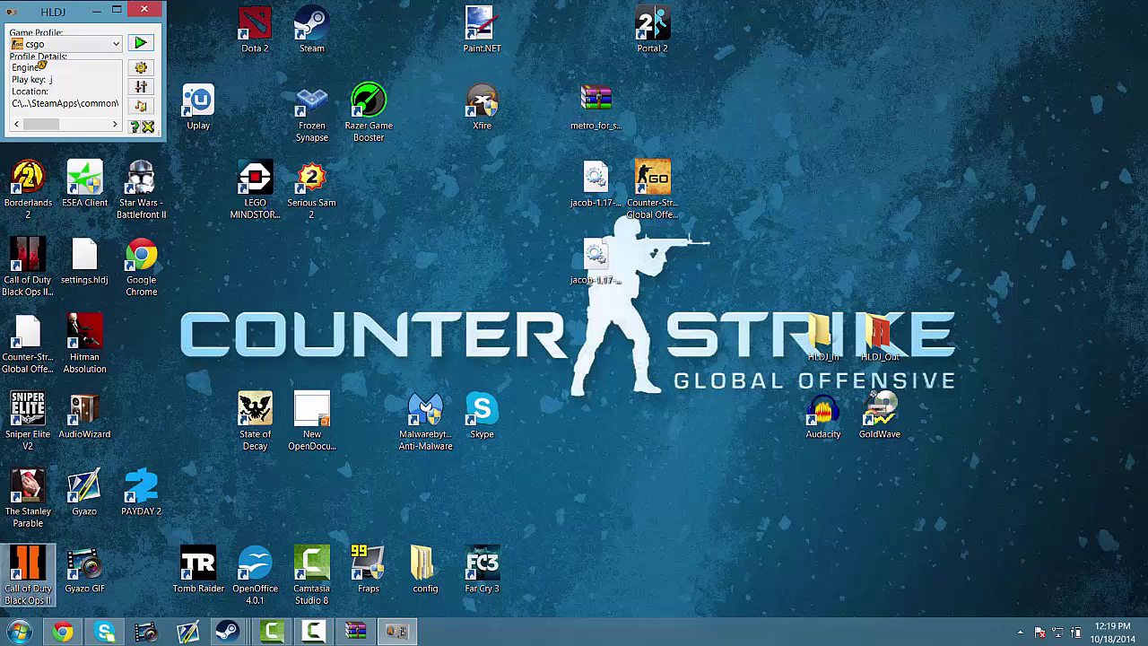
Switch to Chrome, load google.com in place of the HLDJ downloads page, and minimize the browser.
{"action": "left_click", "coordinate": [65, 632]}
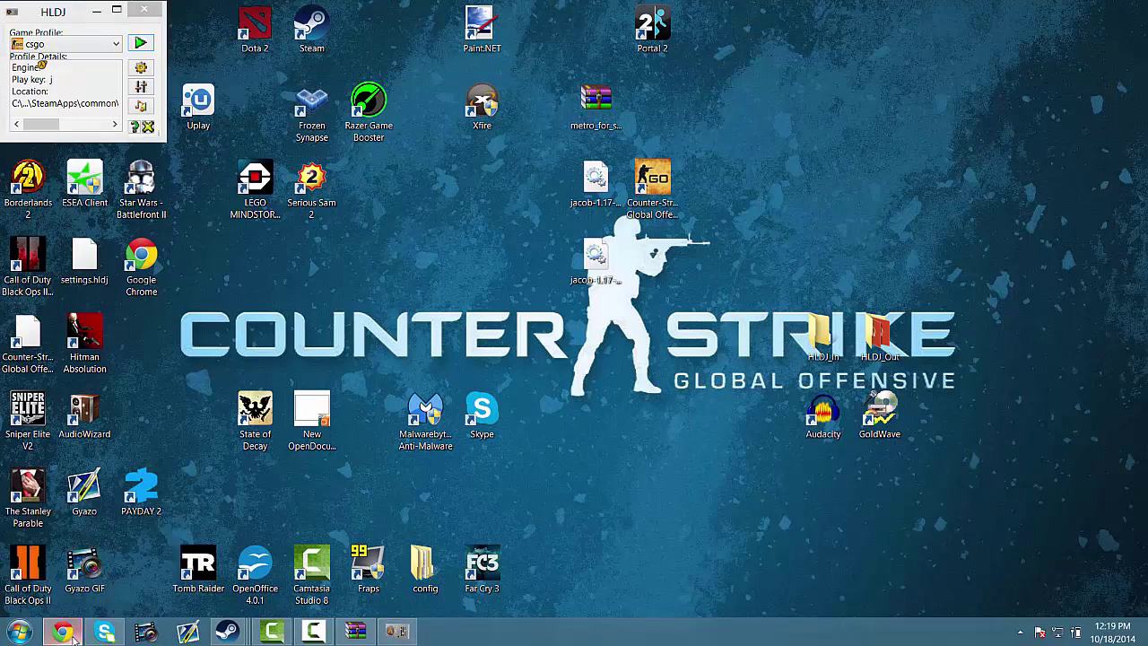
{"action": "left_click", "coordinate": [172, 25]}
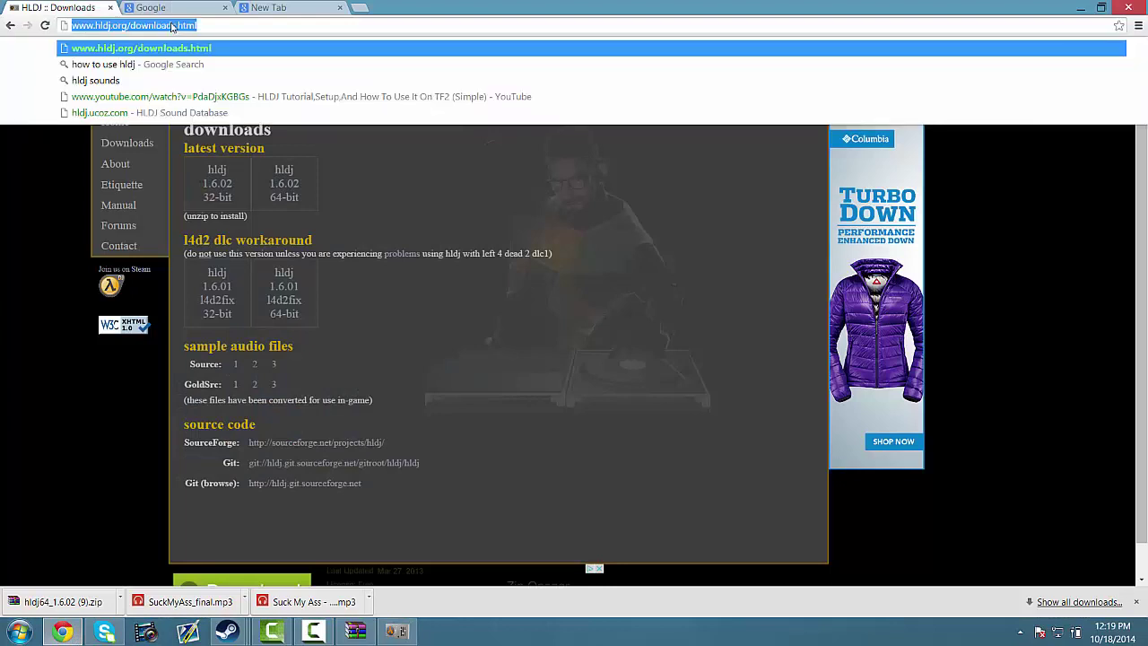
{"action": "type", "text": "google.com"}
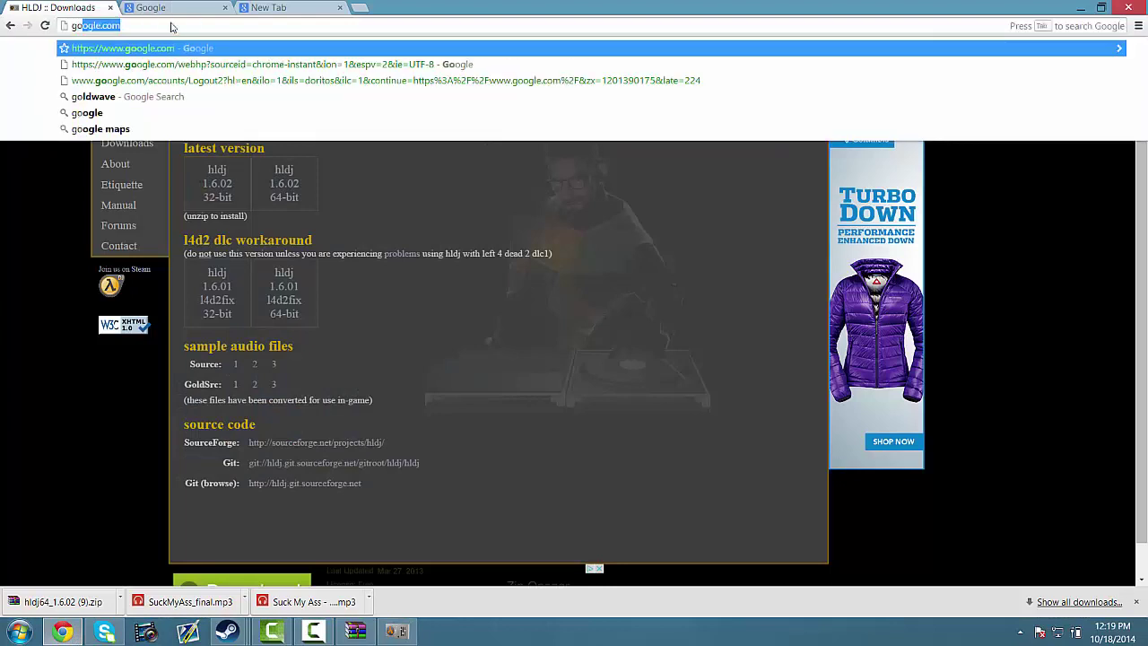
{"action": "key", "text": "Return"}
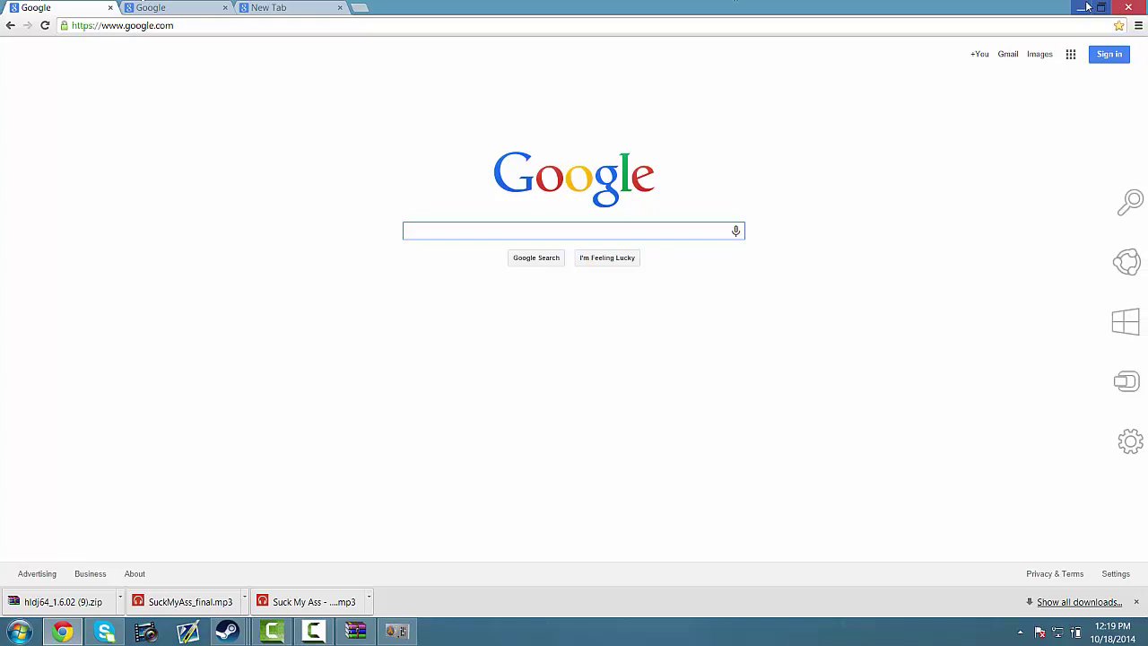
{"action": "left_click", "coordinate": [1079, 7]}
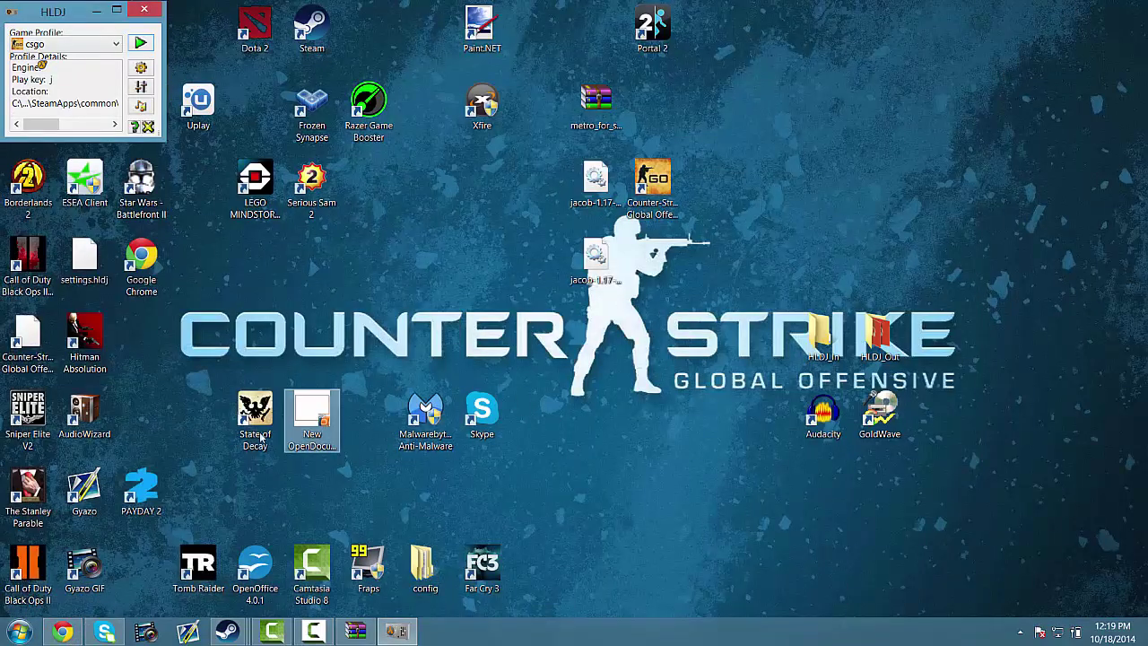
Switch to Chrome, search Google for audacity, view its CNET Download.com page, and return to the Google homepage.
{"action": "left_click", "coordinate": [62, 631]}
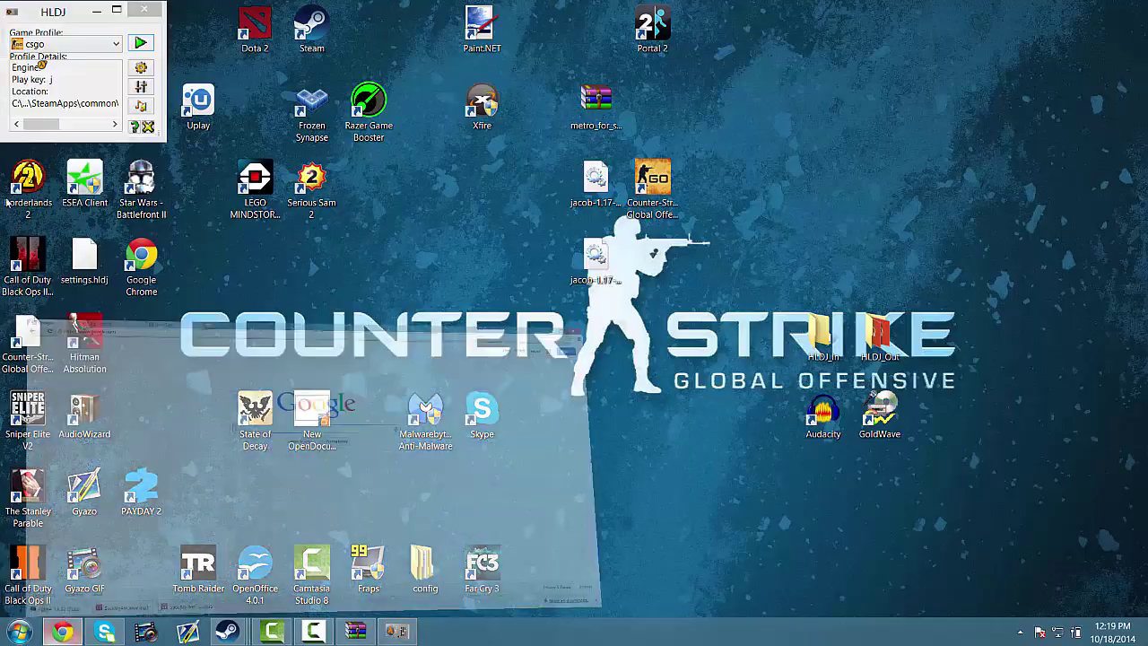
{"action": "type", "text": "audacity"}
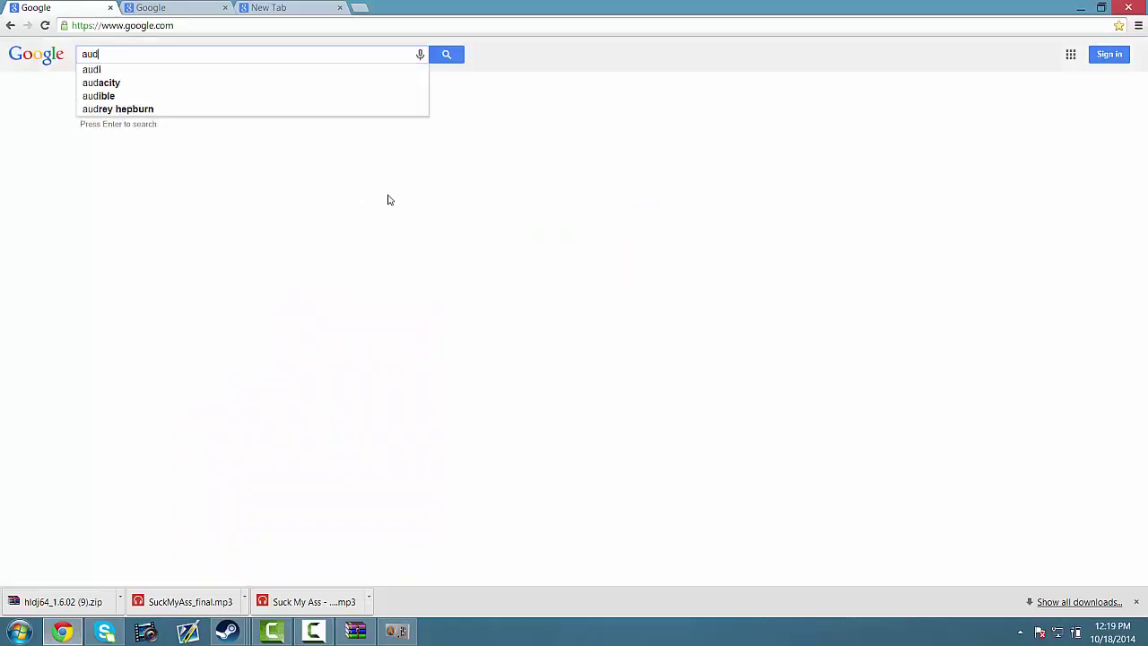
{"action": "key", "text": "Return"}
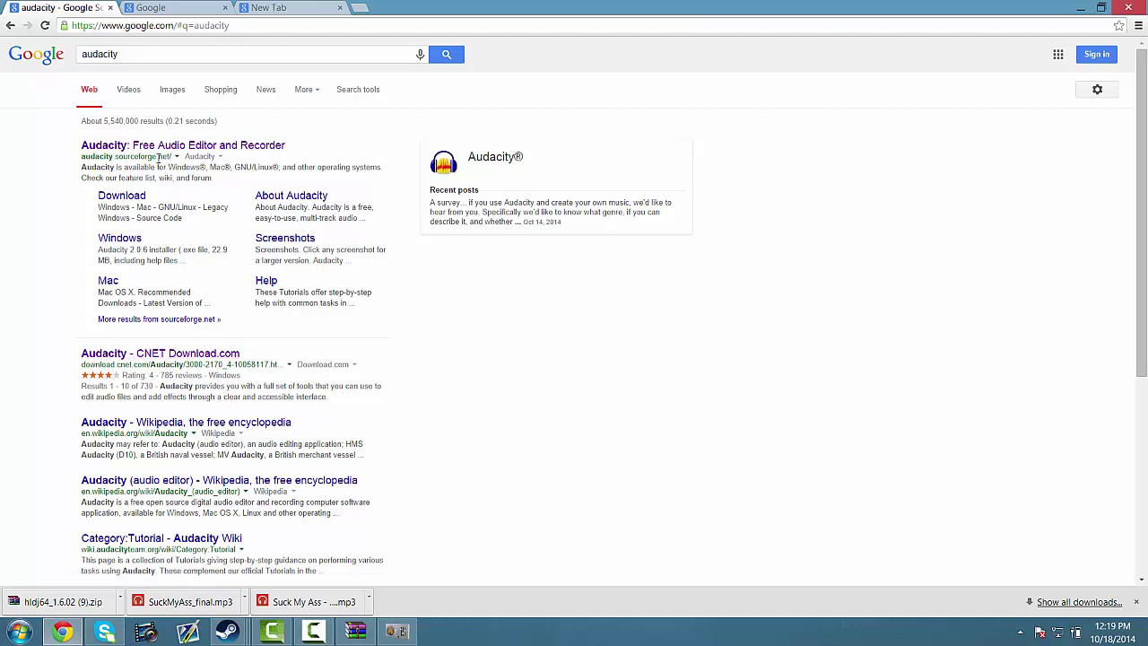
{"action": "left_click", "coordinate": [135, 353]}
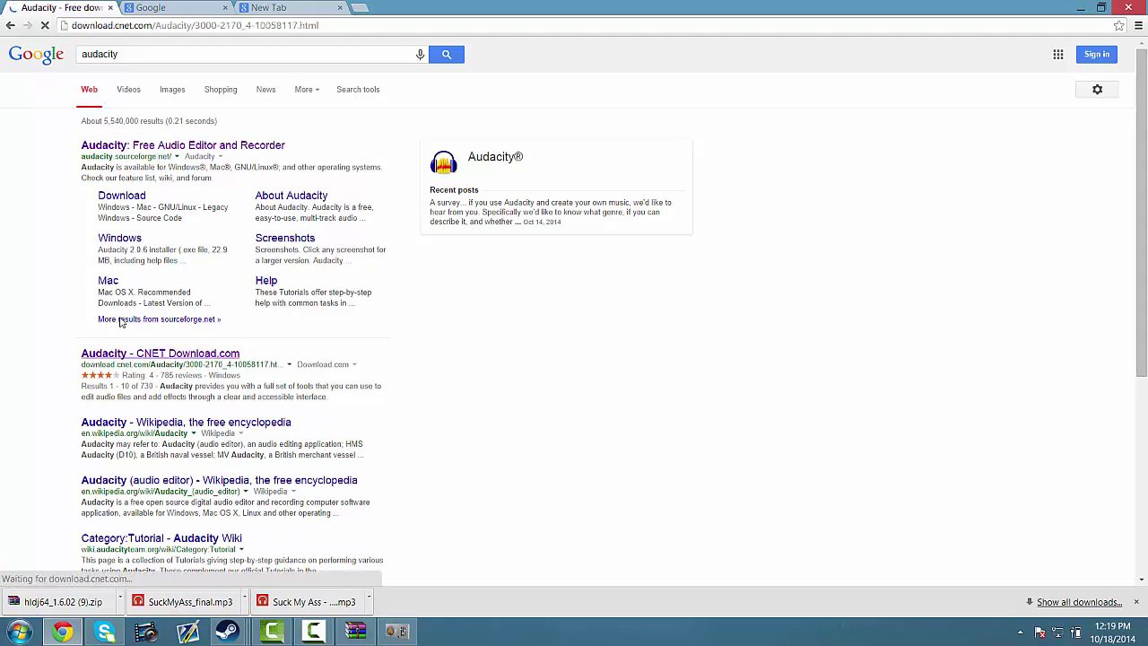
{"action": "key", "text": "alt+Left"}
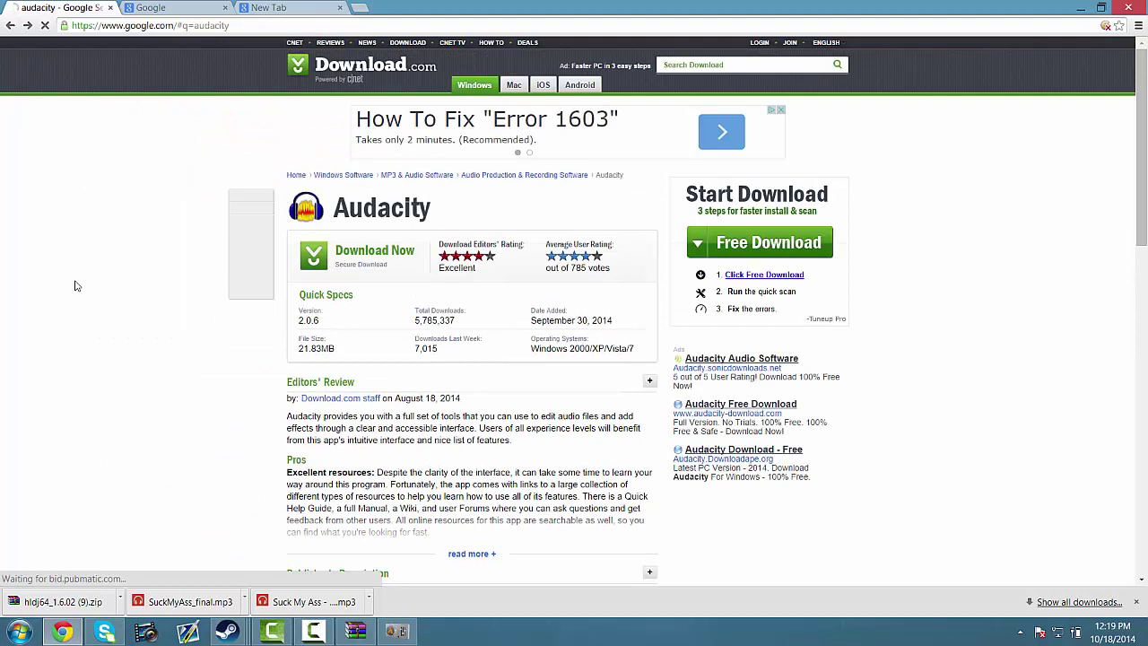
{"action": "key", "text": "alt+Left"}
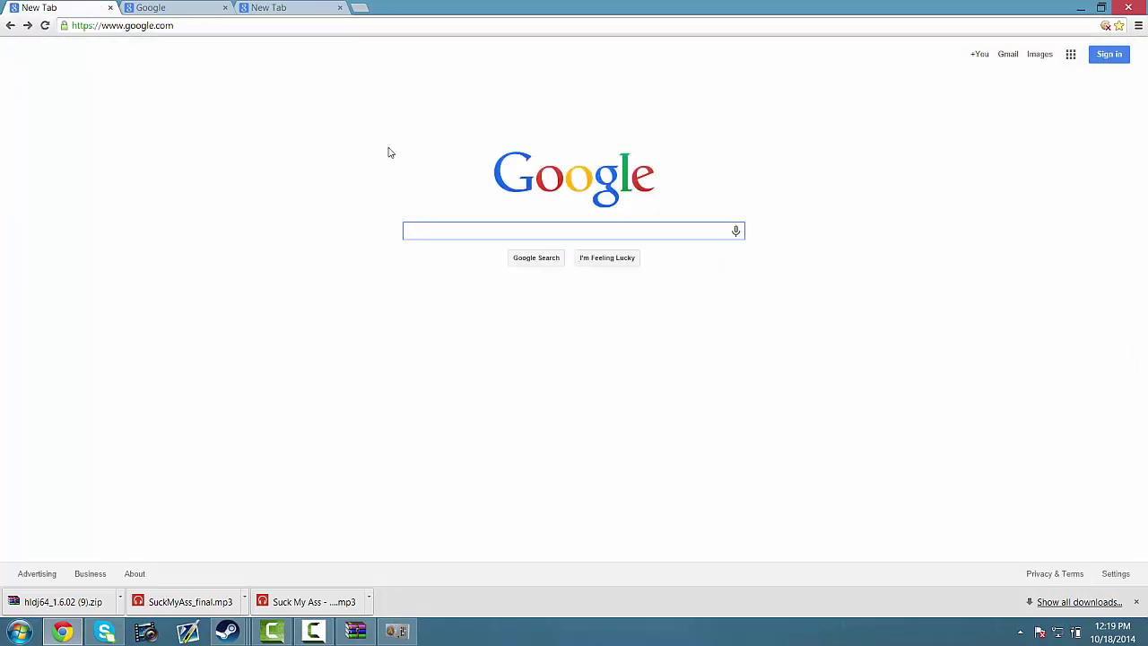
Search Google for goldwave, view its CNET Download.com page, and return to the Google homepage.
{"action": "type", "text": "goldwave"}
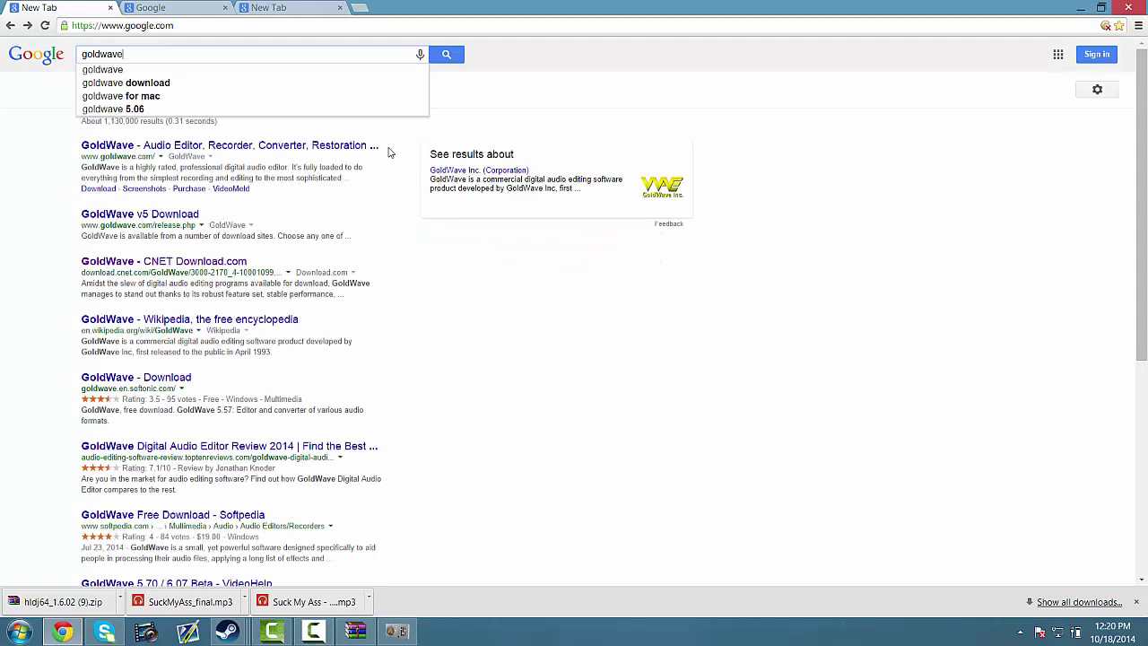
{"action": "key", "text": "Return"}
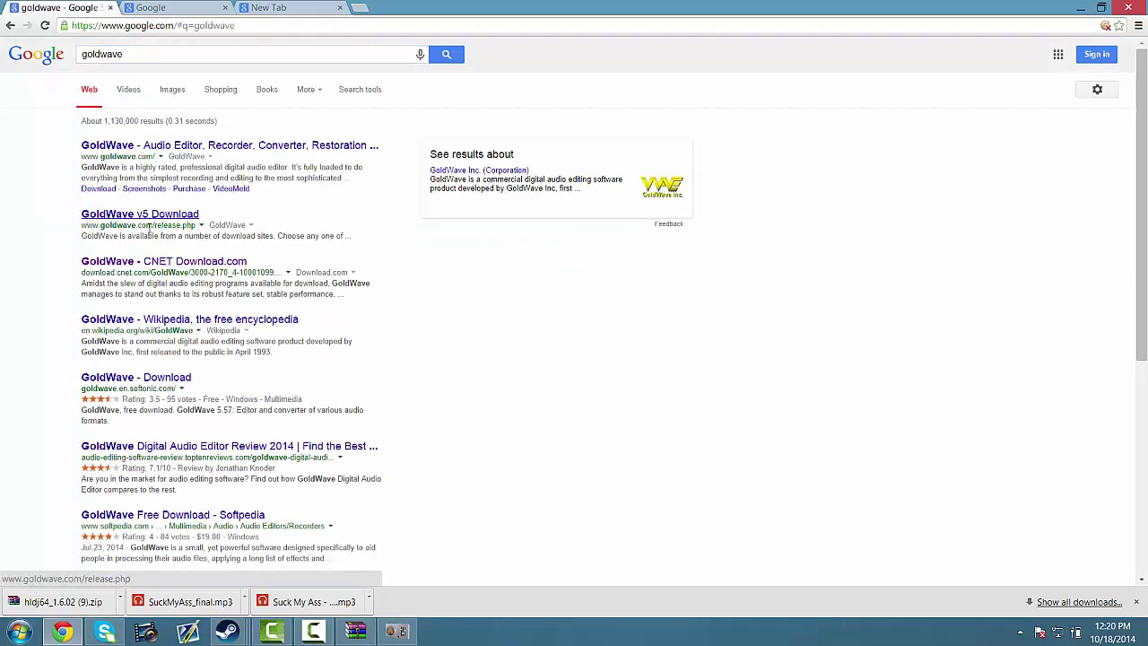
{"action": "left_click", "coordinate": [139, 264]}
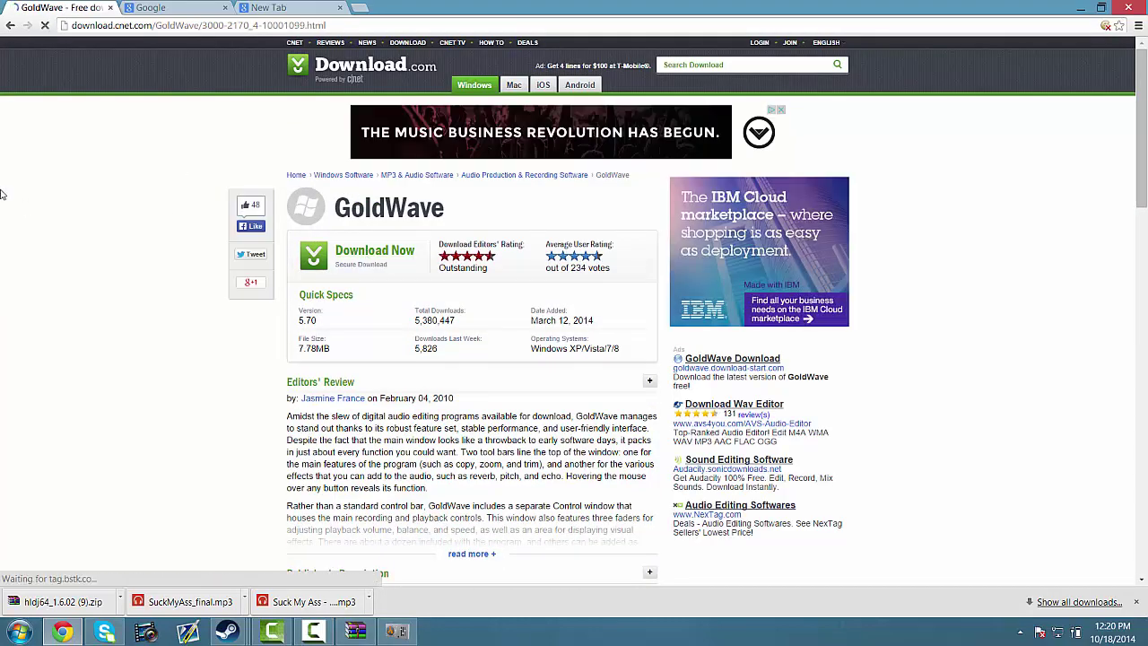
{"action": "key", "text": "alt+Left"}
{"action": "key", "text": "alt+Left"}
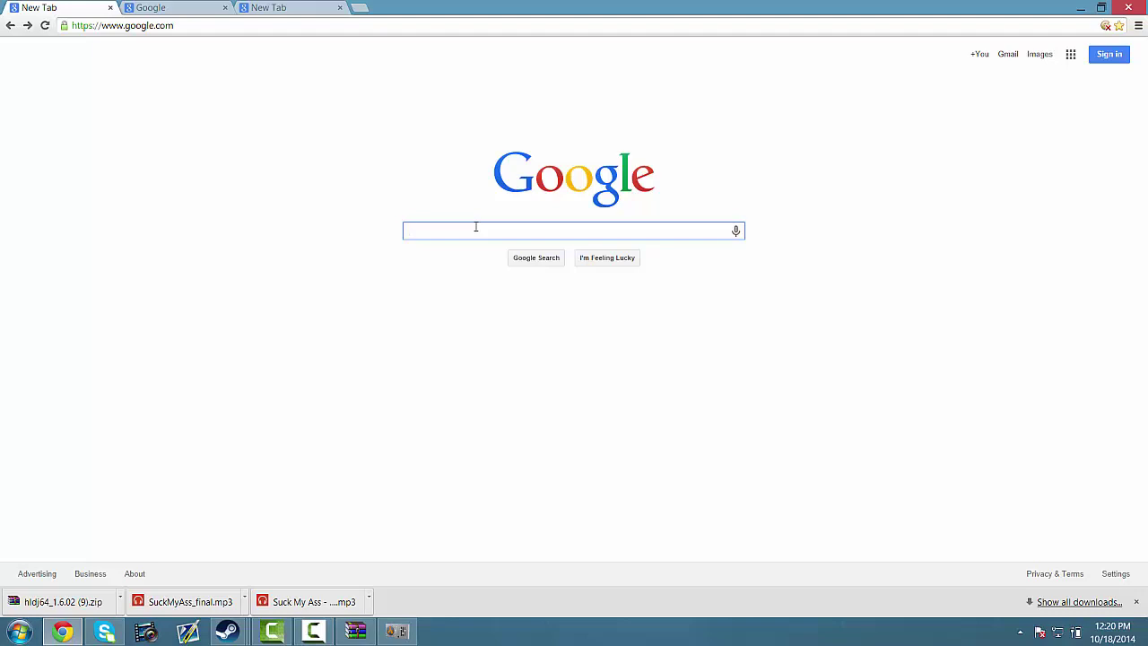
Search Google for "suck my ass youtube", open the Vine video on YouTube, and pause it at the beginning.
{"action": "type", "text": "suck my ass y"}
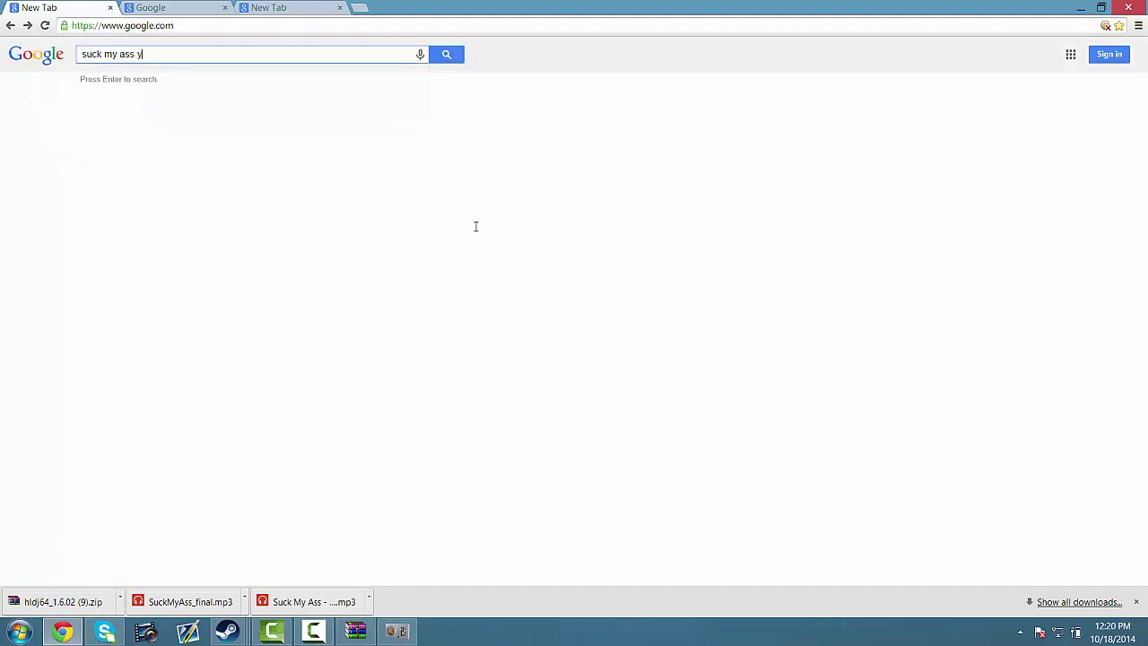
{"action": "type", "text": "outube"}
{"action": "key", "text": "Return"}
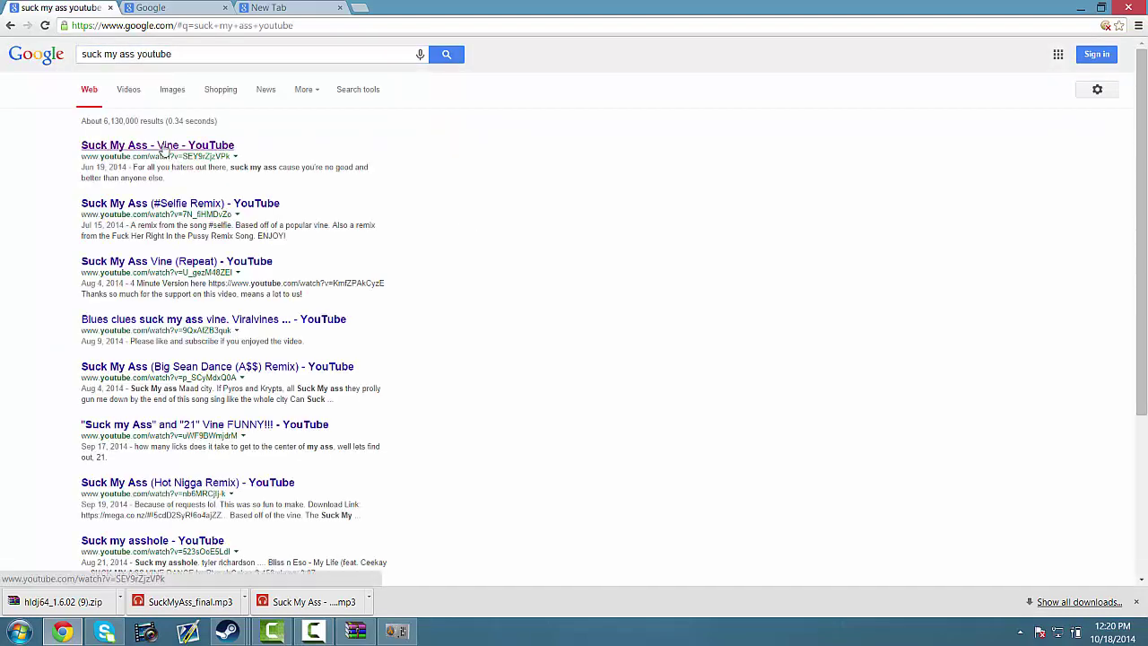
{"action": "left_click", "coordinate": [166, 146]}
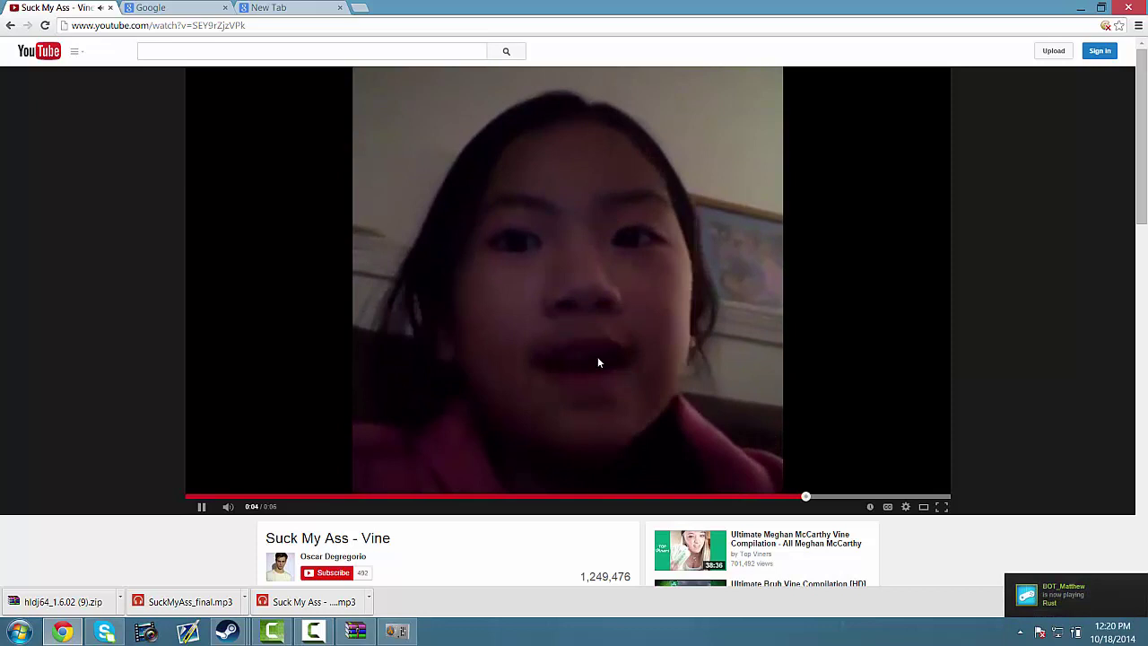
{"action": "left_click", "coordinate": [659, 129]}
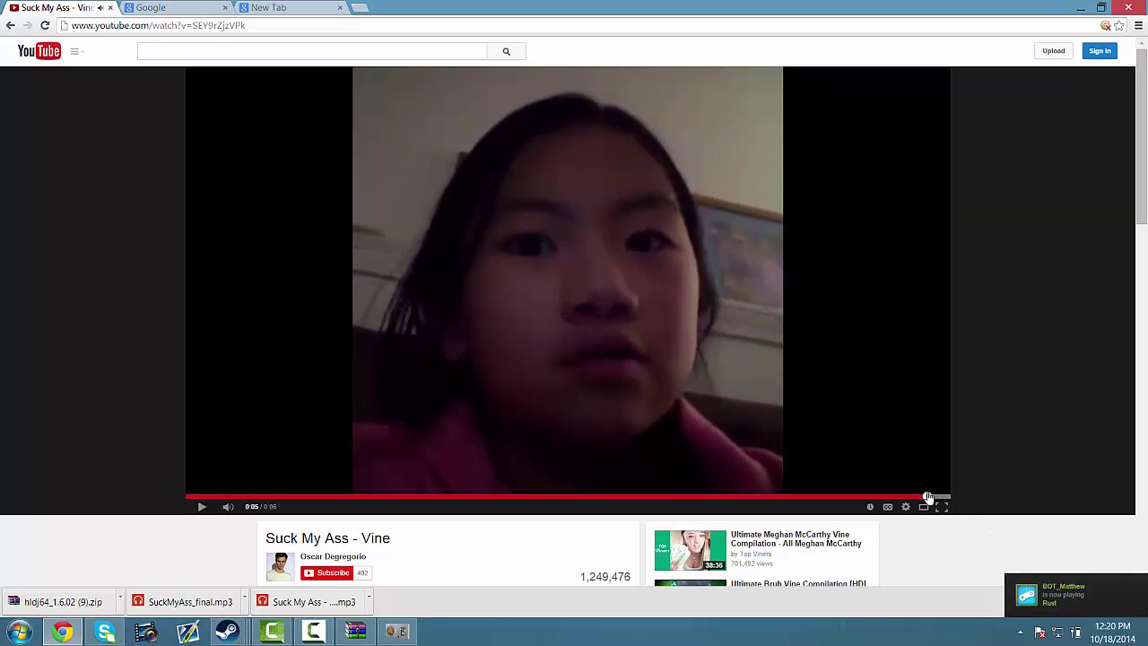
{"action": "left_click", "coordinate": [594, 496]}
{"action": "left_click", "coordinate": [188, 496]}
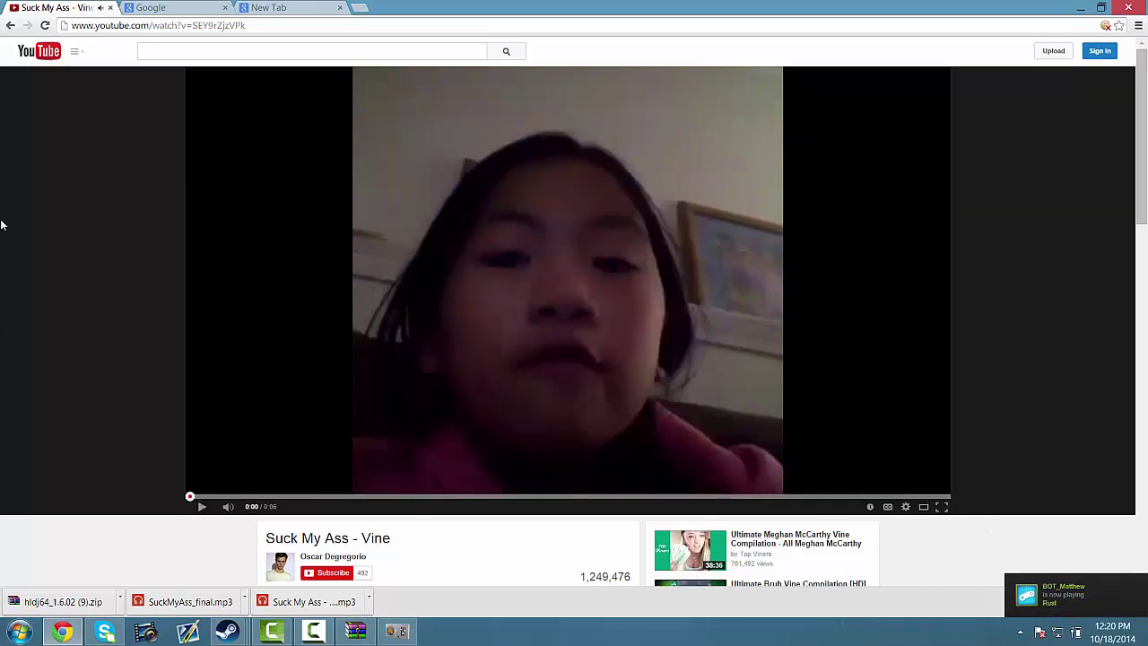
Copy the video's address and, in the other Google tab, search for "youtube to mp3" and open the youtube-mp3.org converter.
{"action": "left_click", "coordinate": [158, 27]}
{"action": "key", "text": "ctrl+c"}
{"action": "left_click", "coordinate": [154, 9]}
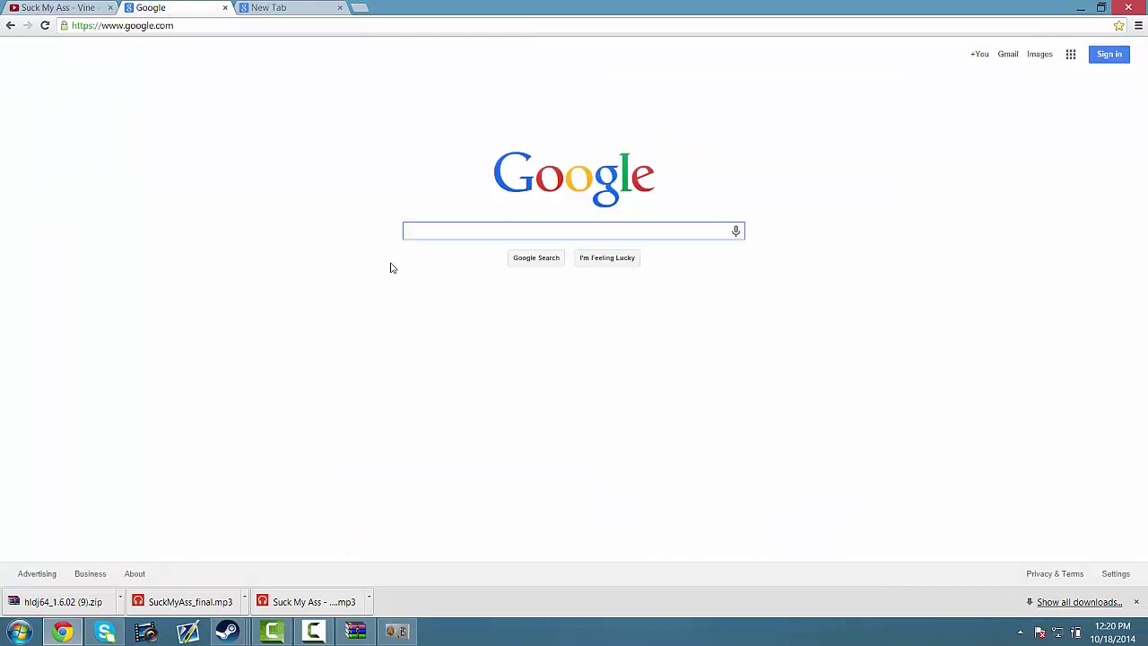
{"action": "type", "text": "youtube to mp3"}
{"action": "key", "text": "Return"}
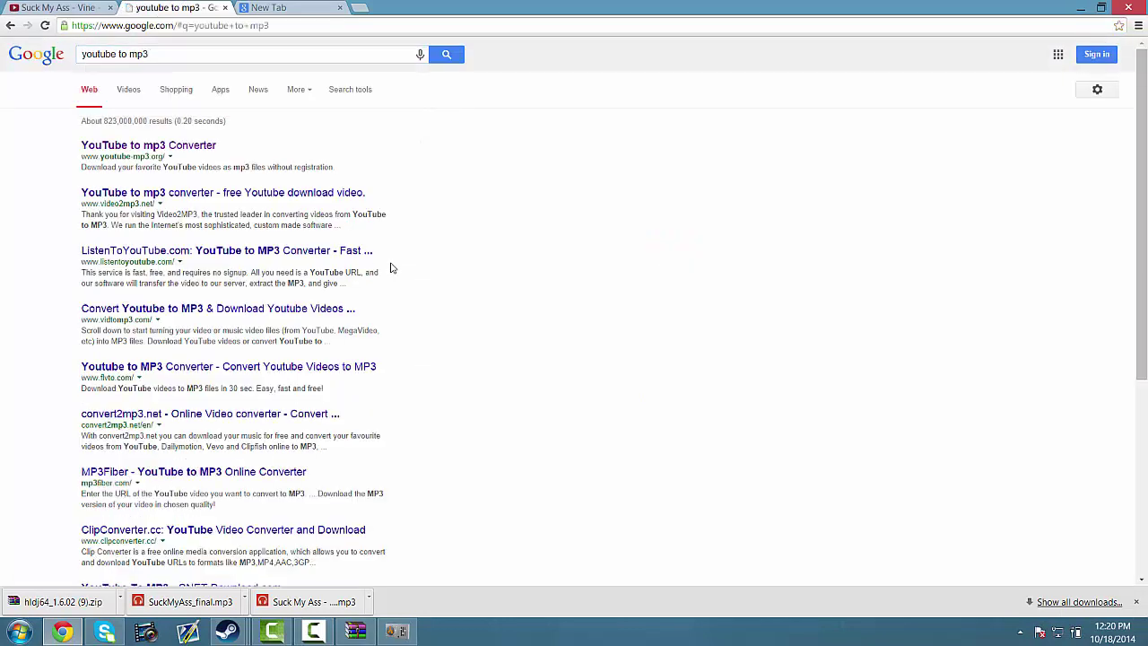
{"action": "left_click", "coordinate": [161, 146]}
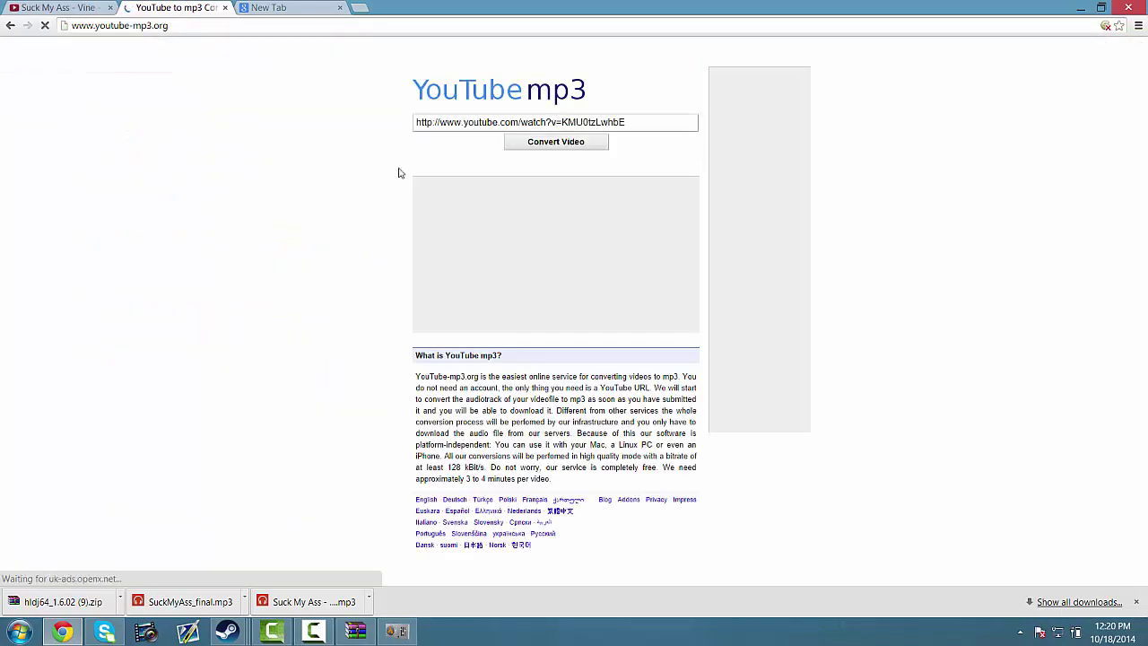
Convert the copied YouTube link to MP3 and download the resulting file.
{"action": "key", "text": "ctrl+v"}
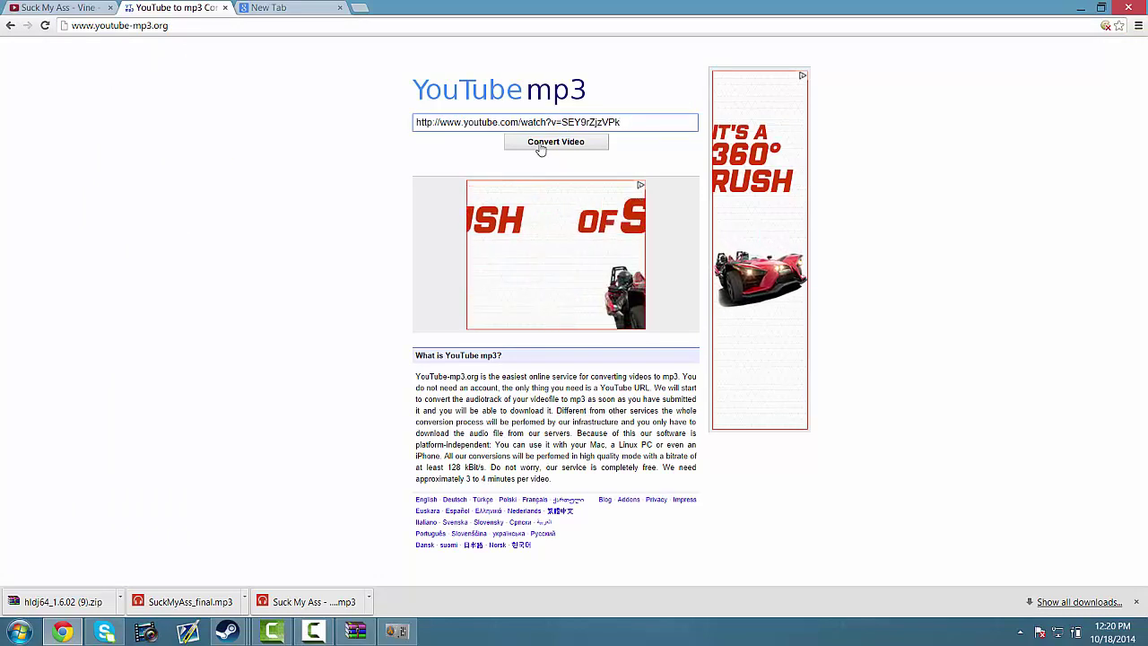
{"action": "left_click", "coordinate": [540, 146]}
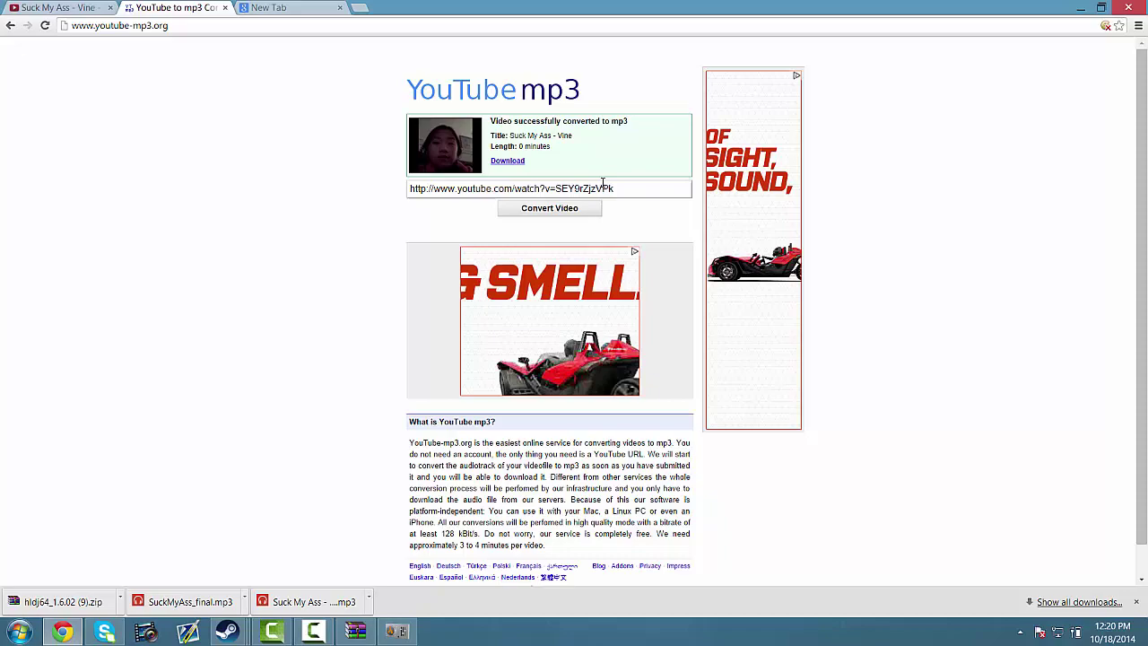
{"action": "left_click", "coordinate": [510, 161]}
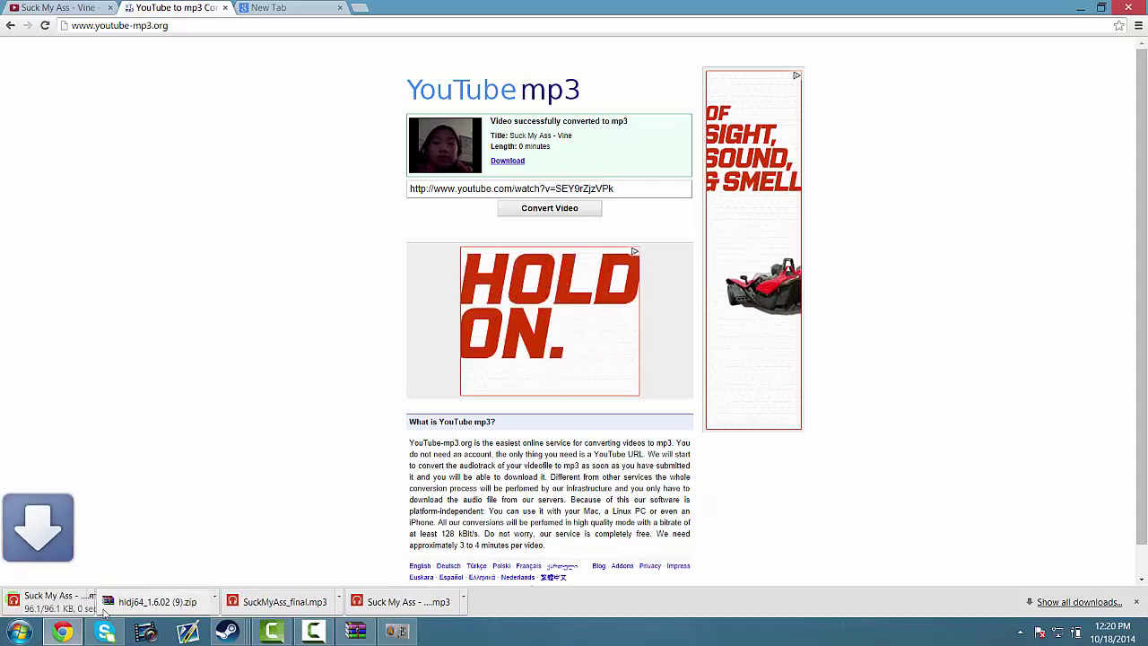
Place the downloaded MP3 on the desktop, minimize Chrome, and position the file's icon near the HLDJ_In folder.
{"action": "left_click_drag", "start_coordinate": [538, 9], "coordinate": [324, 103]}
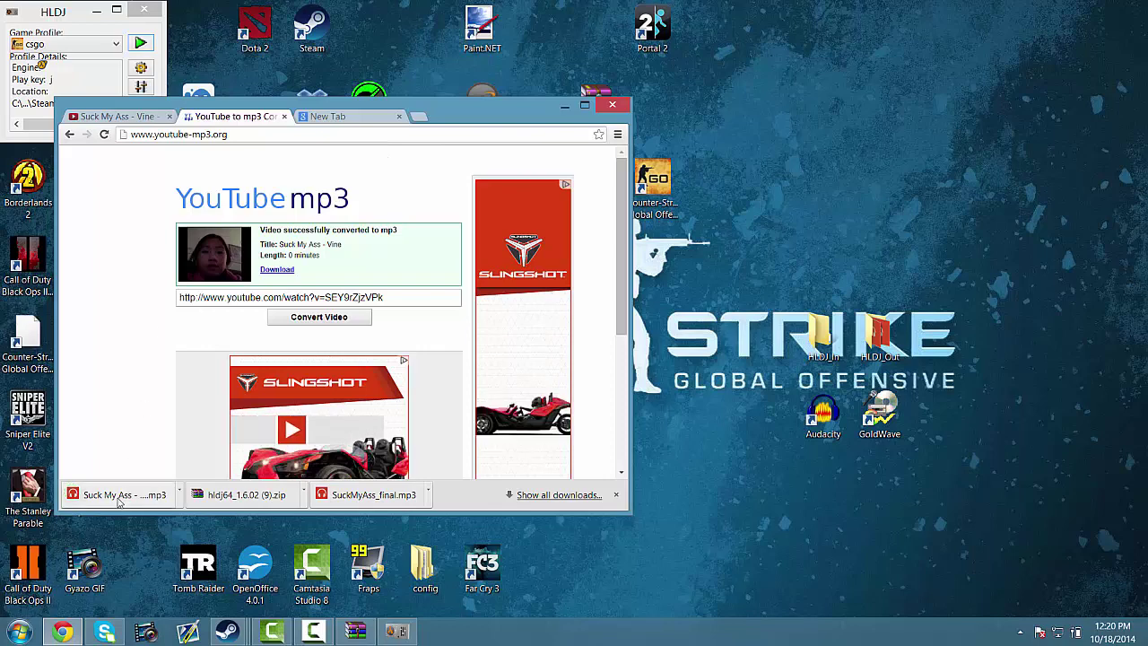
{"action": "left_click_drag", "start_coordinate": [124, 494], "coordinate": [773, 149]}
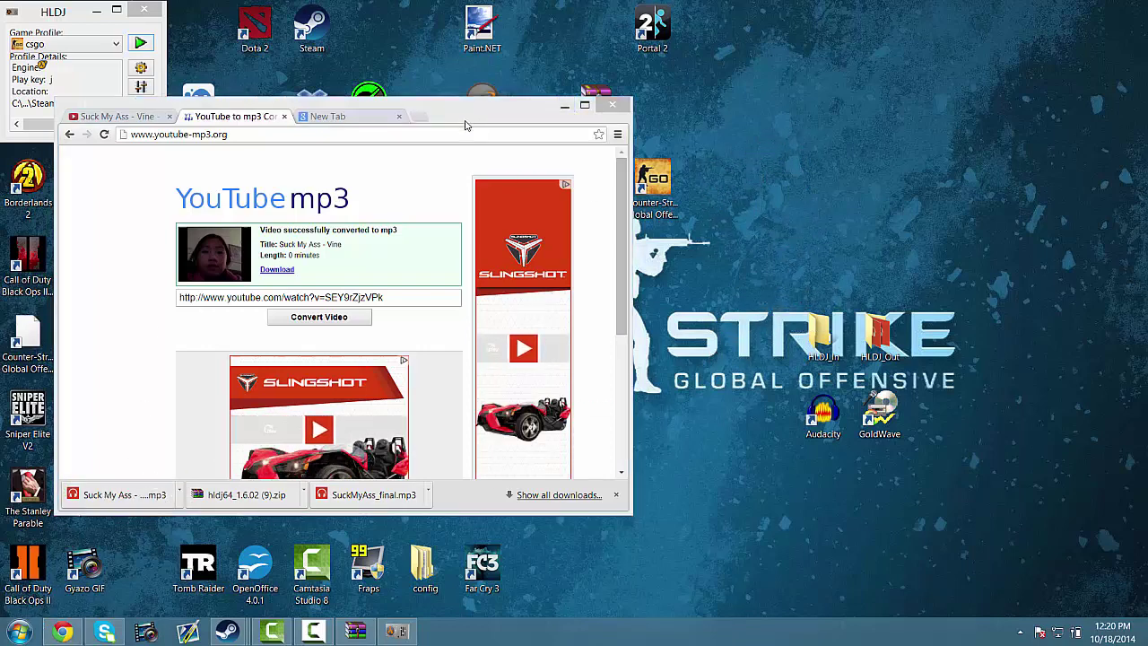
{"action": "left_click_drag", "start_coordinate": [439, 109], "coordinate": [525, 195]}
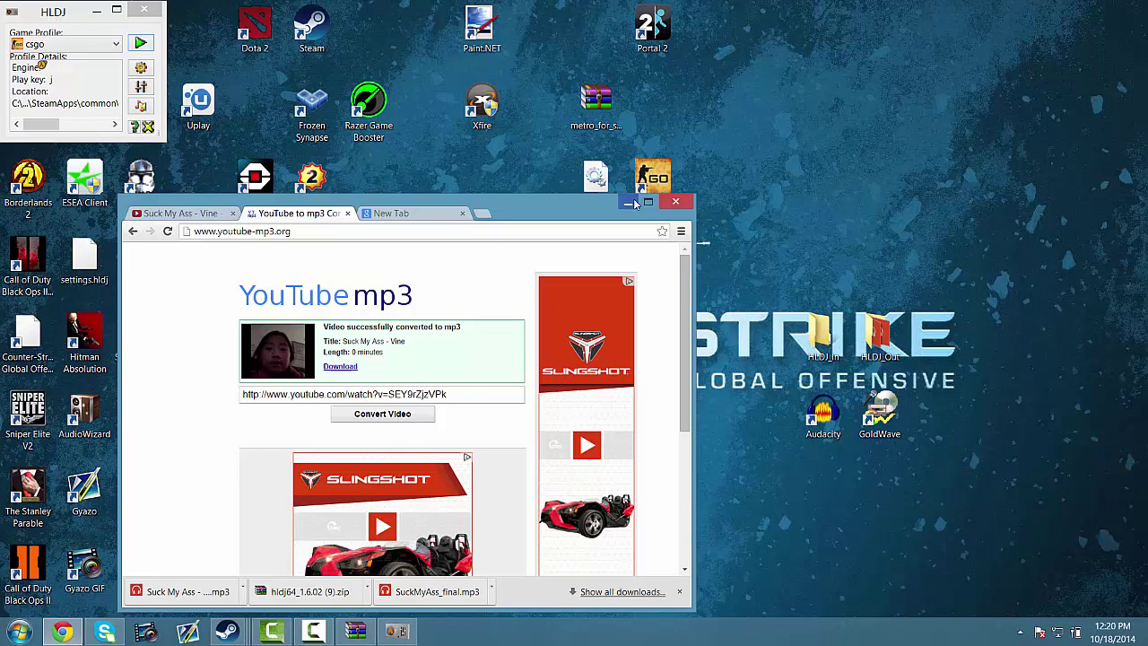
{"action": "left_click", "coordinate": [628, 203]}
{"action": "left_click_drag", "start_coordinate": [150, 351], "coordinate": [756, 271]}
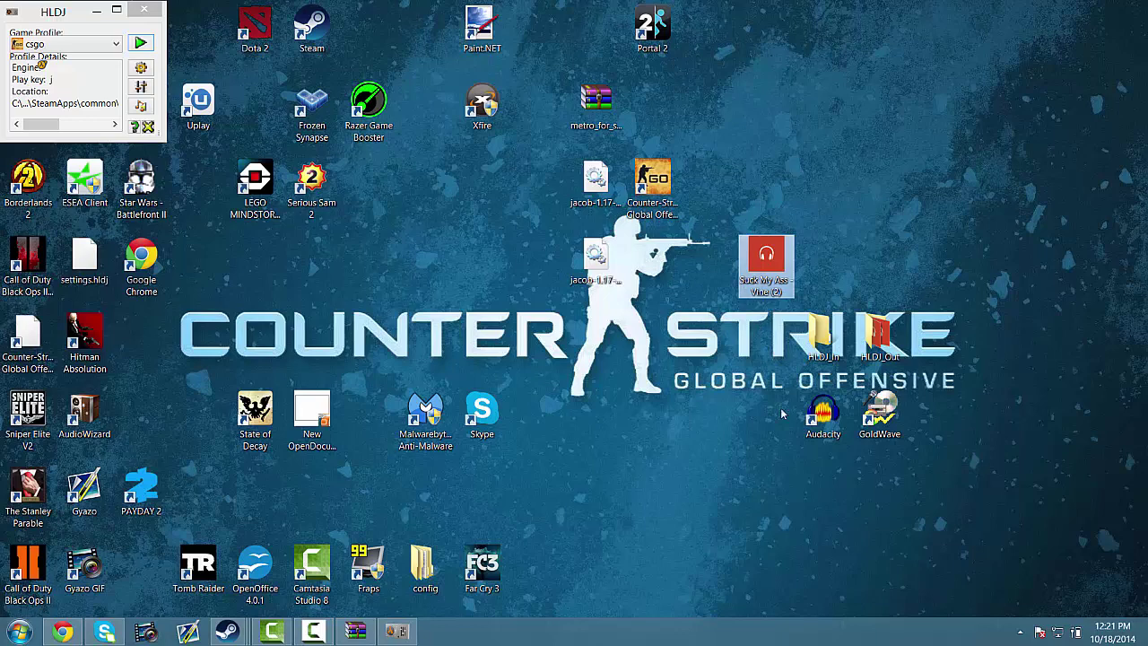
Launch GoldWave, dismiss its help window, open Suck My Ass - Vine (2) from the Desktop, and maximize the main window.
{"action": "double_click", "coordinate": [882, 415]}
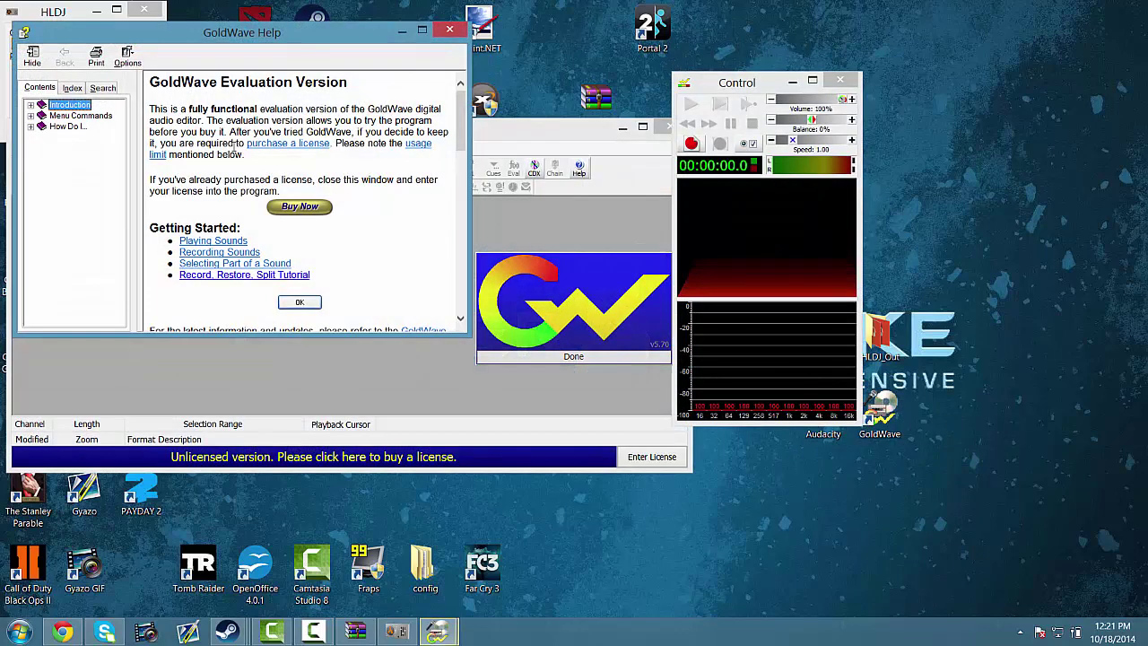
{"action": "left_click", "coordinate": [301, 304]}
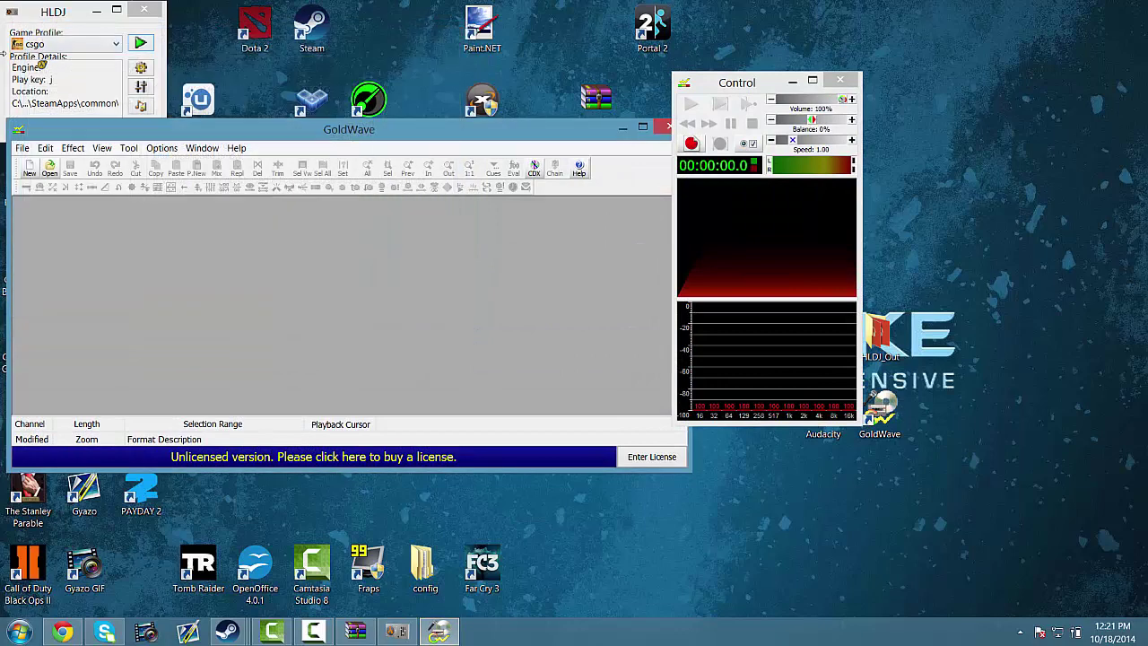
{"action": "left_click", "coordinate": [21, 149]}
{"action": "left_click", "coordinate": [46, 177]}
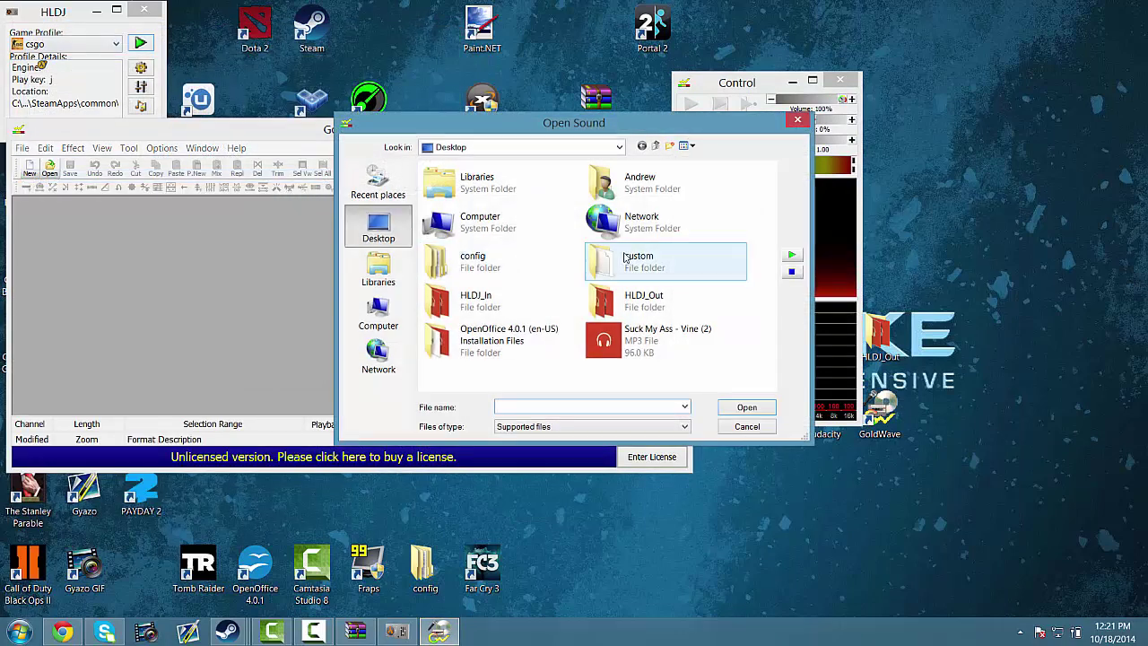
{"action": "left_click", "coordinate": [683, 335]}
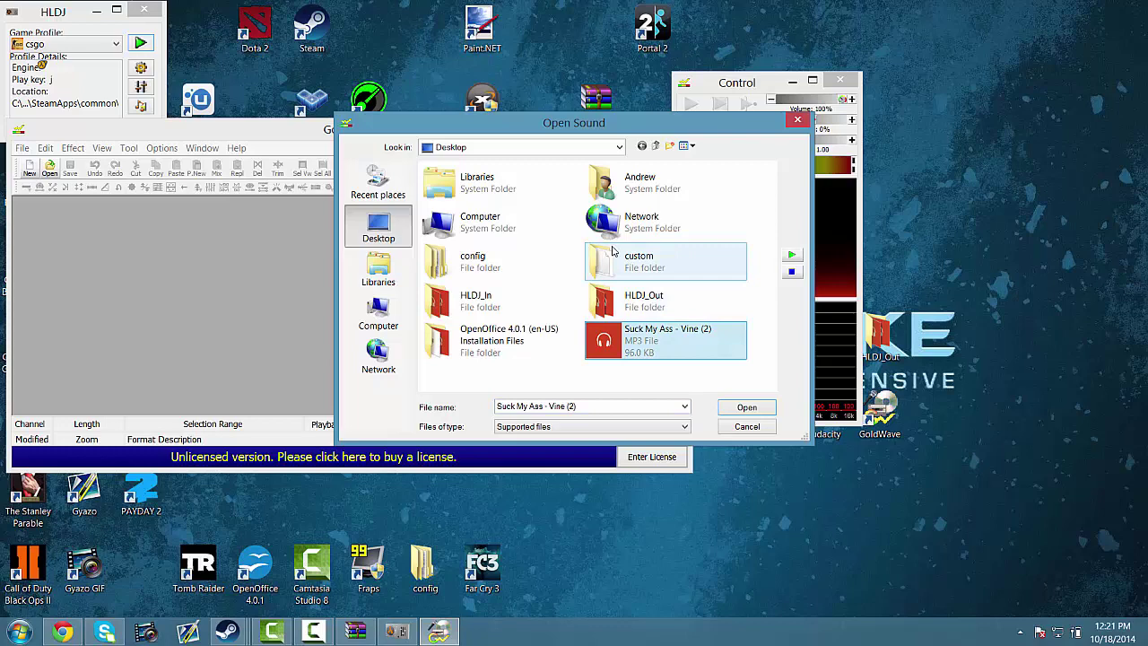
{"action": "left_click", "coordinate": [747, 408]}
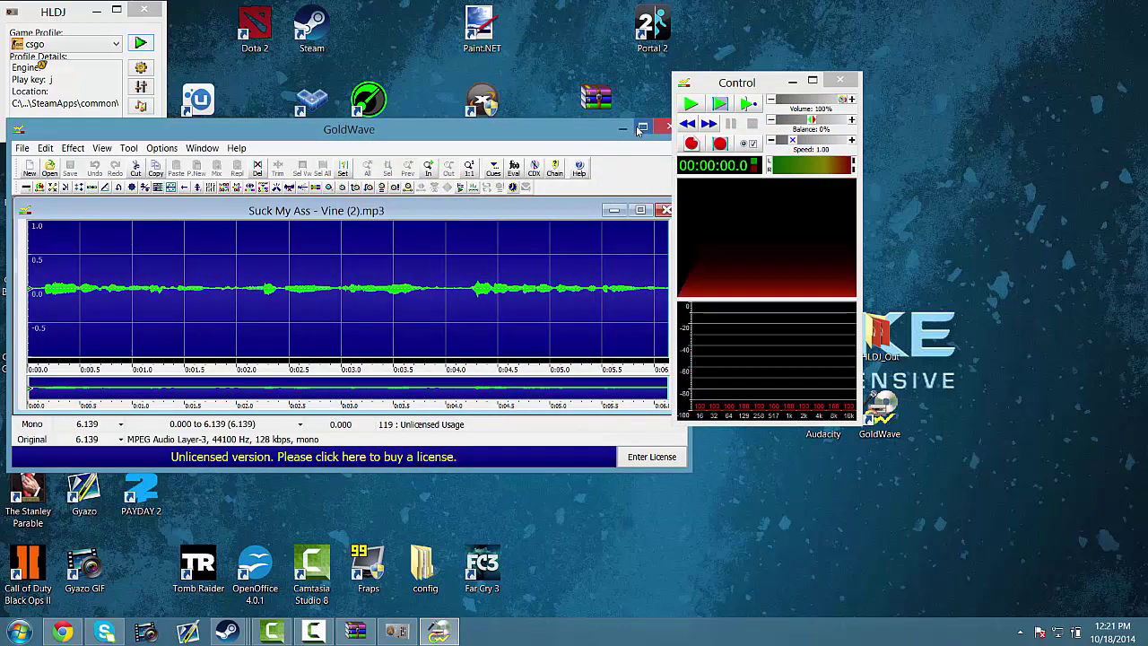
{"action": "left_click", "coordinate": [640, 128]}
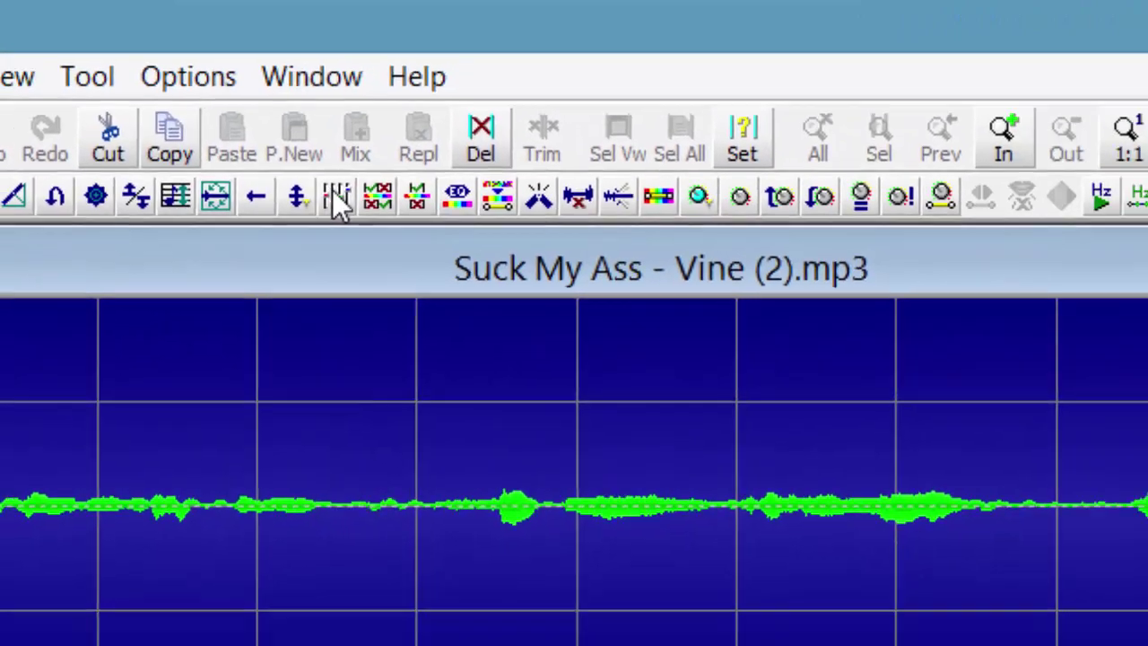
{"action": "left_click", "coordinate": [333, 193]}
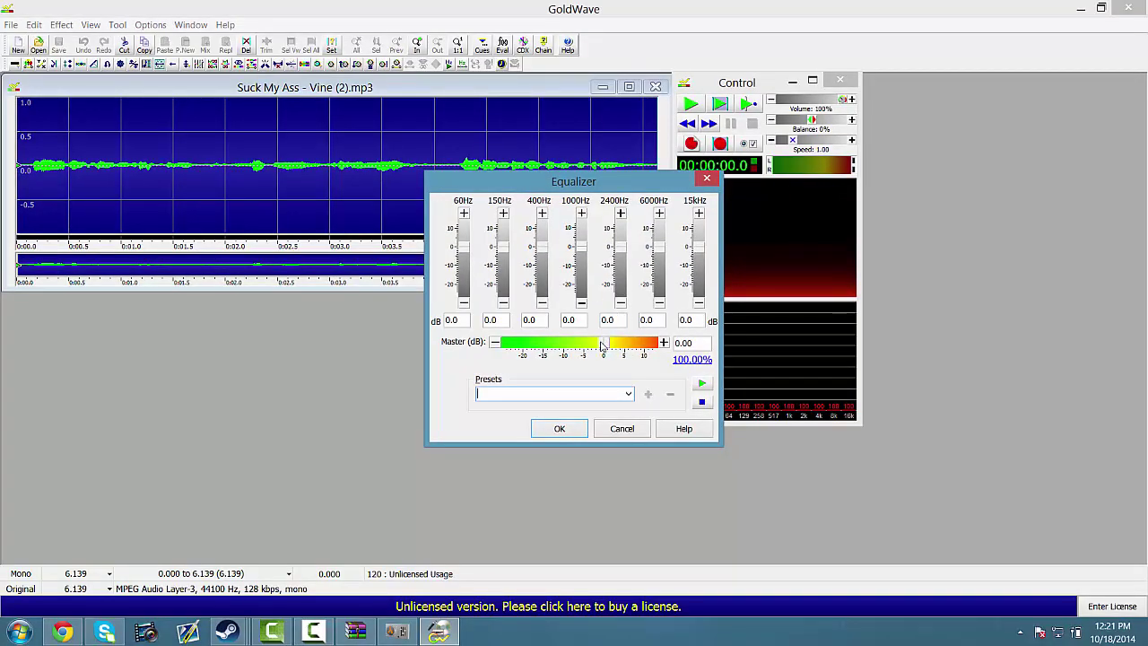
{"action": "mouse_move", "coordinate": [606, 348]}
{"action": "left_mouse_down"}
{"action": "mouse_move", "coordinate": [577, 349]}
{"action": "mouse_move", "coordinate": [604, 348]}
{"action": "left_mouse_up"}
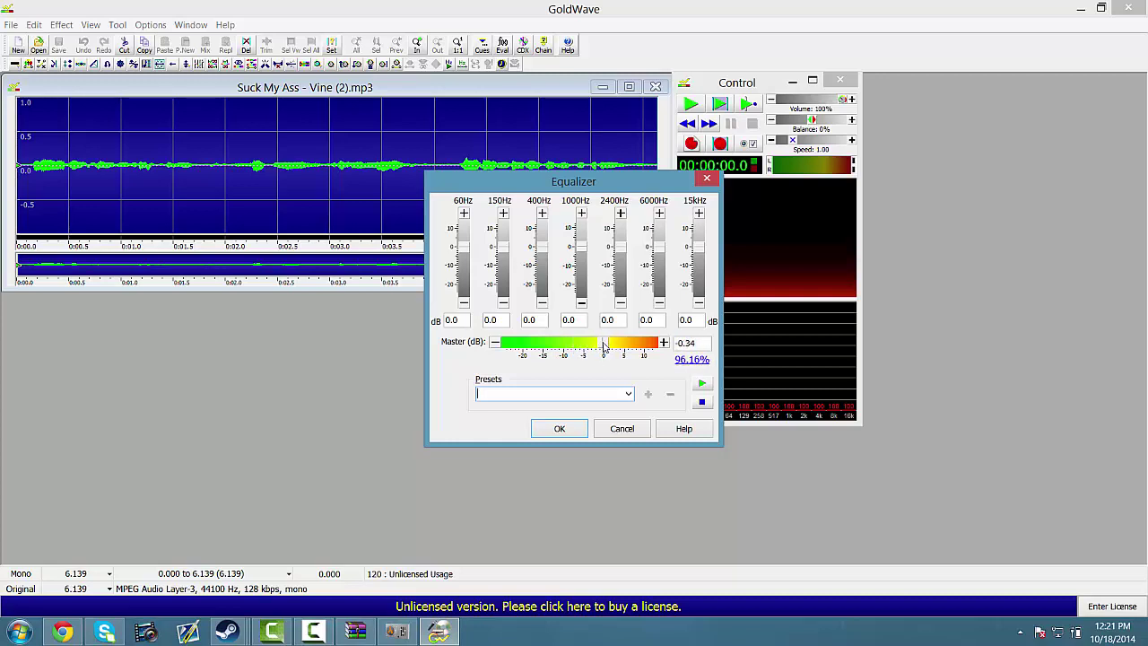
{"action": "left_click", "coordinate": [620, 395]}
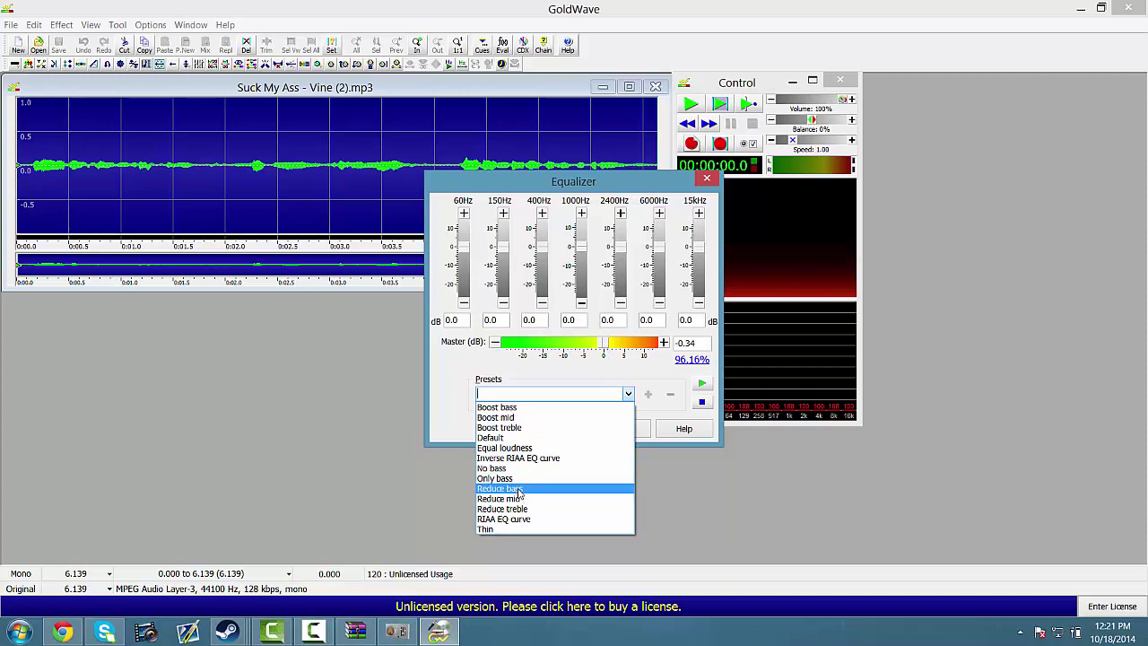
{"action": "left_click", "coordinate": [458, 386]}
{"action": "left_click", "coordinate": [623, 428]}
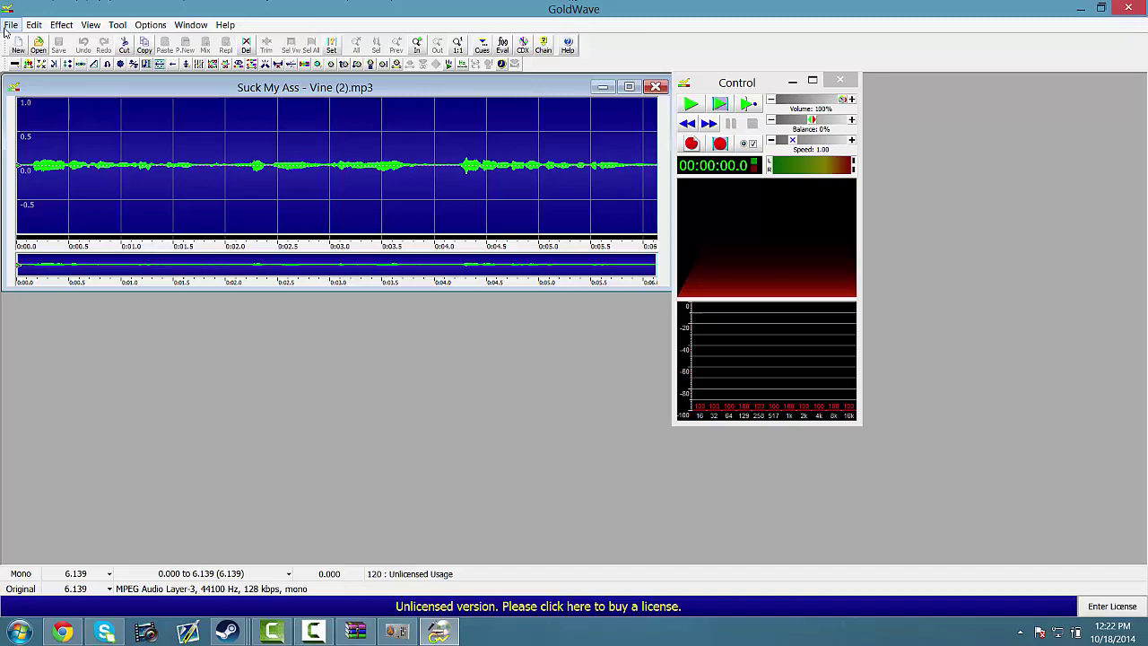
Save the open sound to the Desktop as an MPEG Audio (*.mp3) file named Suckmyassv2.
{"action": "left_click", "coordinate": [10, 25]}
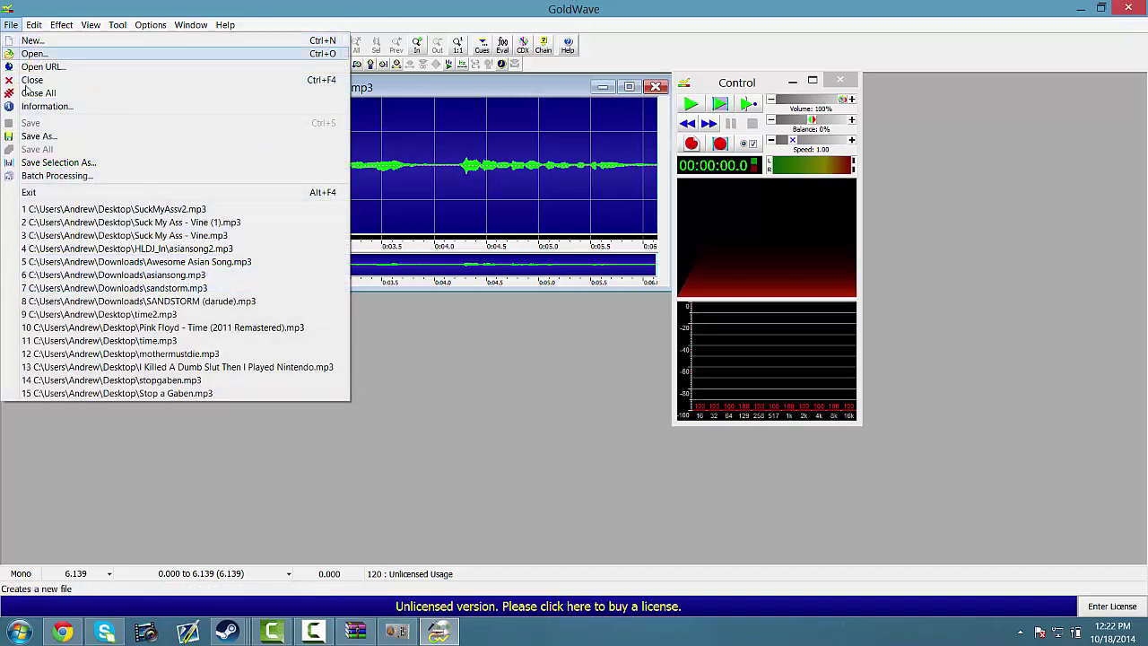
{"action": "left_click", "coordinate": [38, 136]}
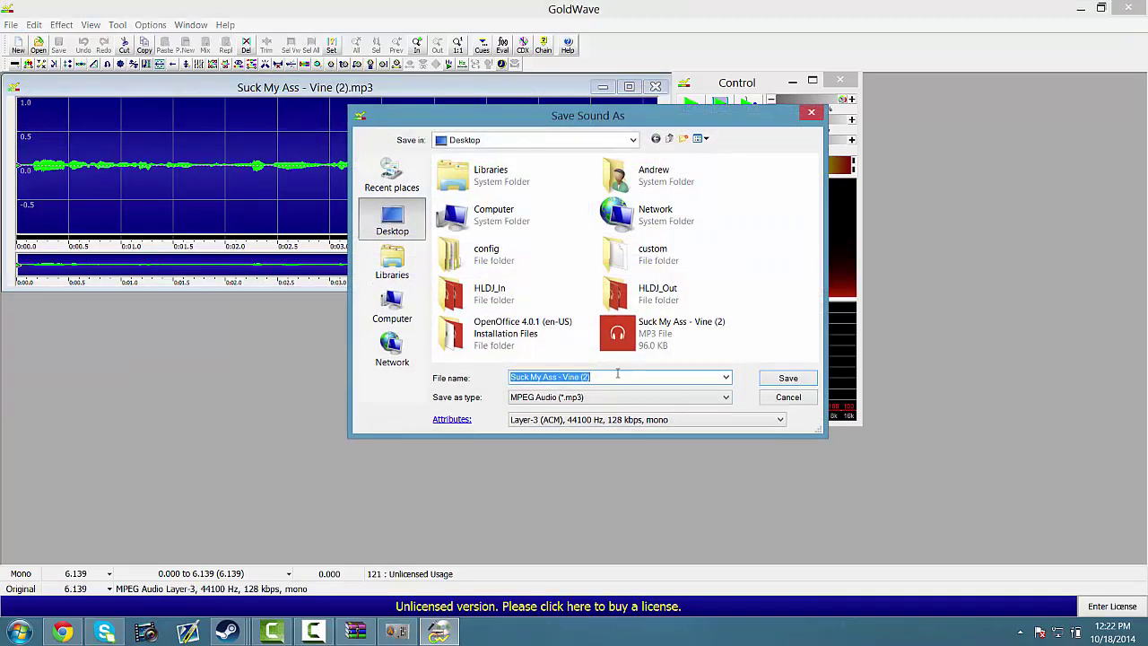
{"action": "type", "text": "Suckmyassv2"}
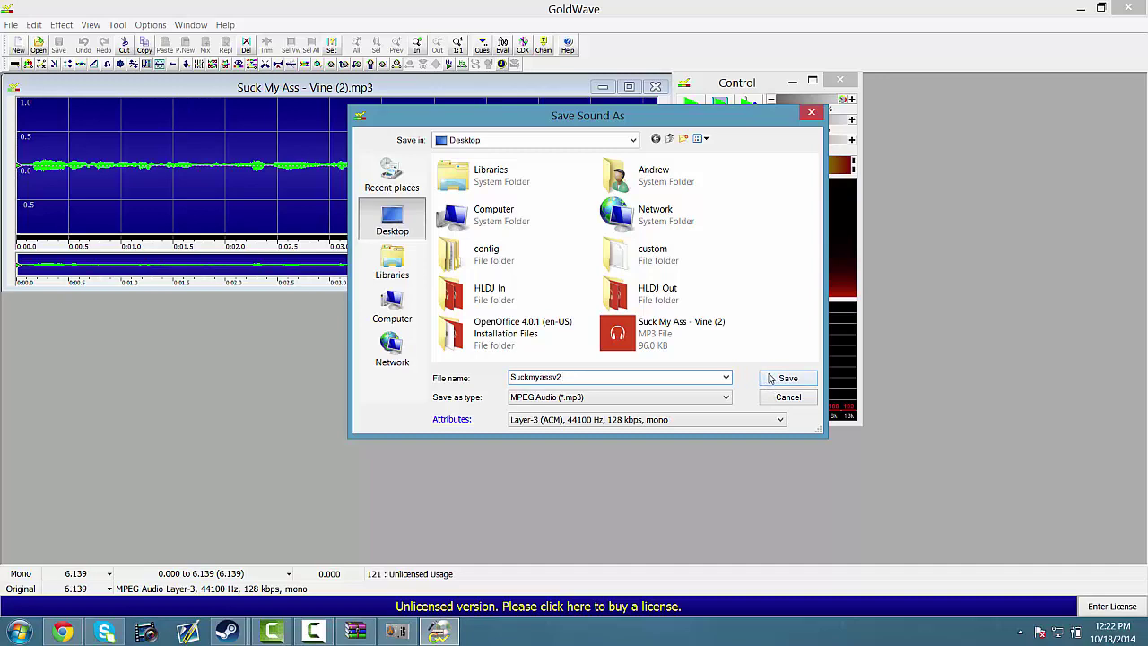
{"action": "left_click", "coordinate": [771, 378]}
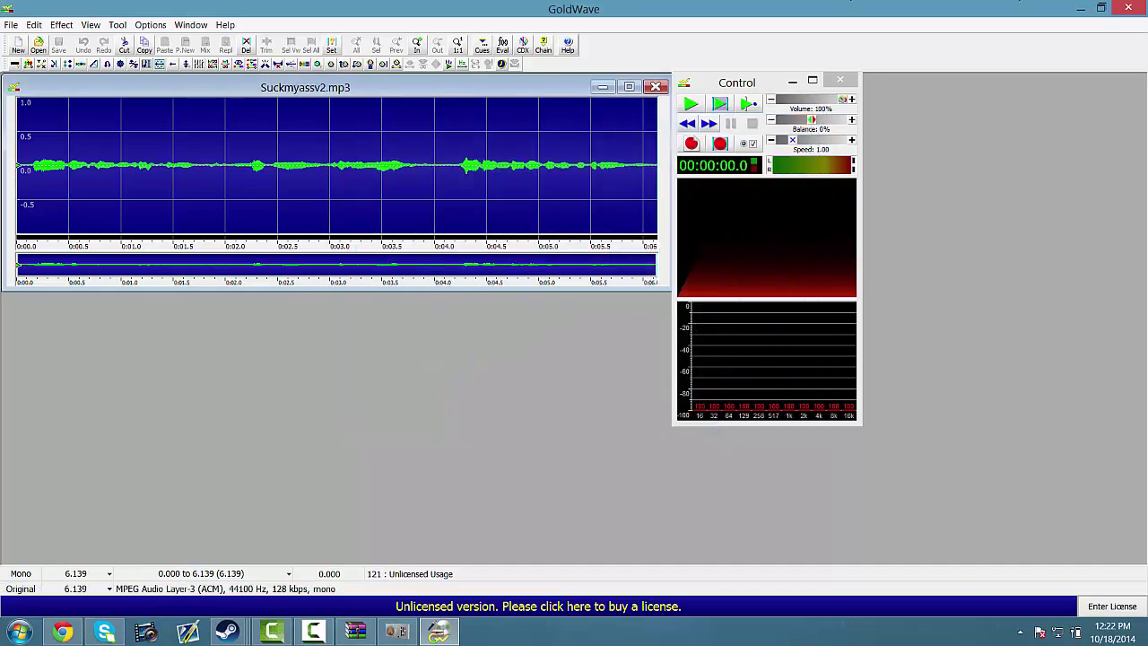
Close GoldWave, then replace Suck My Ass - Vine (2) near the HLDJ_In folder with Suckmyassv2, deleting the older file.
{"action": "left_click", "coordinate": [1128, 8]}
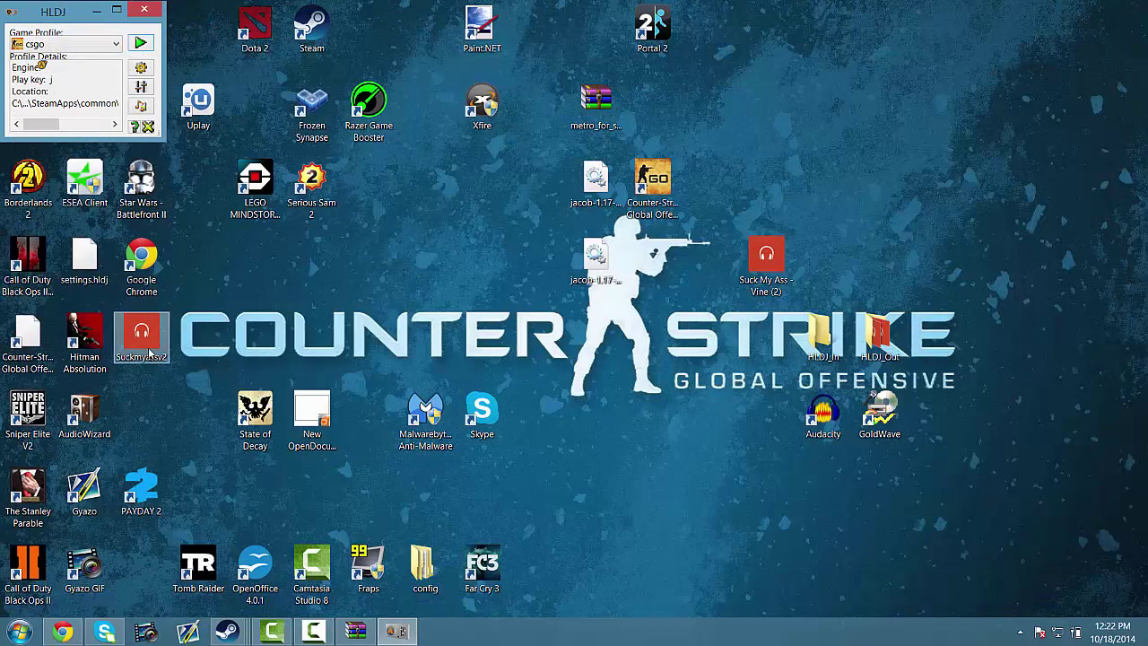
{"action": "left_click_drag", "start_coordinate": [141, 336], "coordinate": [843, 408]}
{"action": "key", "text": "Delete"}
In Audacity, dismiss the welcome window and open Suckmyassv2 from the Desktop.
{"action": "left_click", "coordinate": [695, 303]}
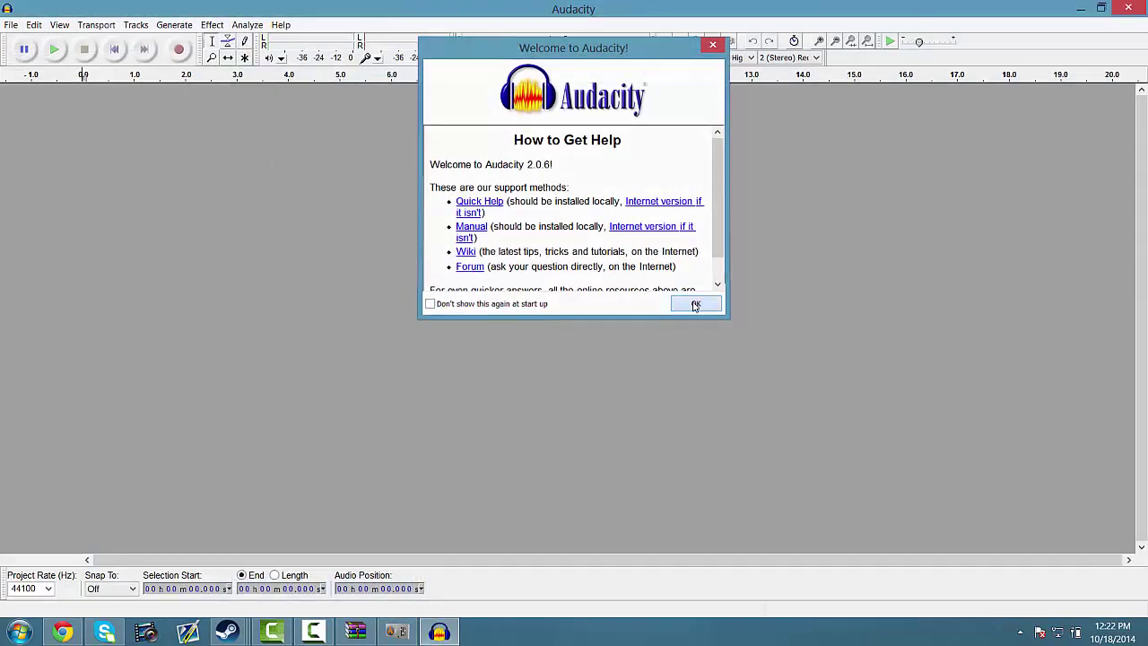
{"action": "left_click", "coordinate": [11, 24]}
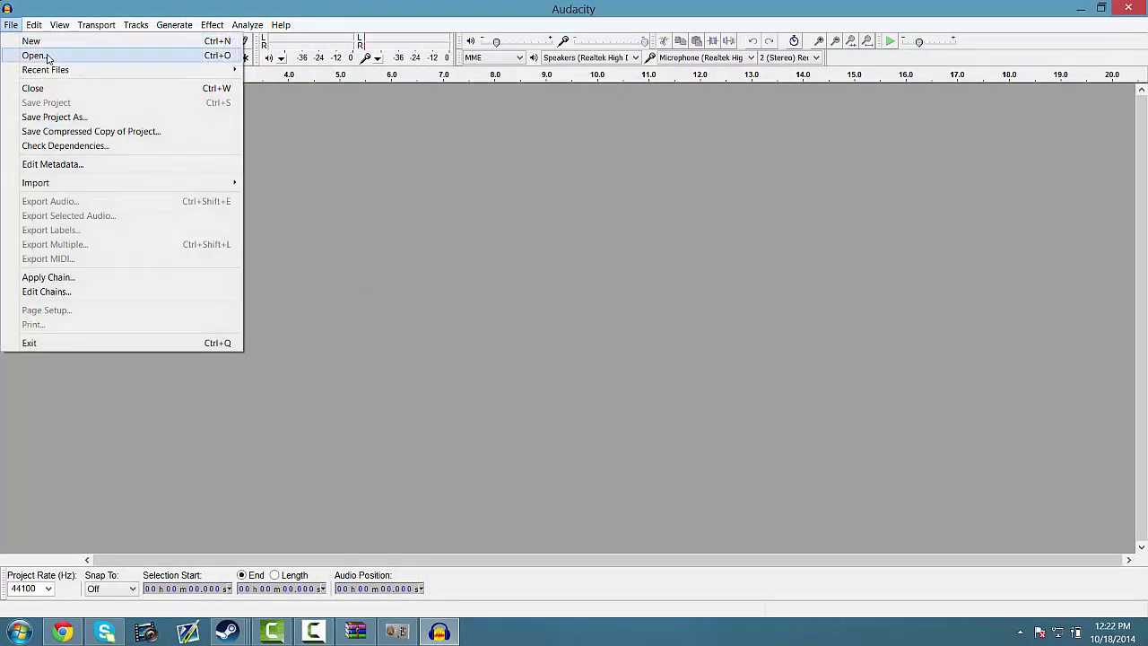
{"action": "left_click", "coordinate": [36, 55]}
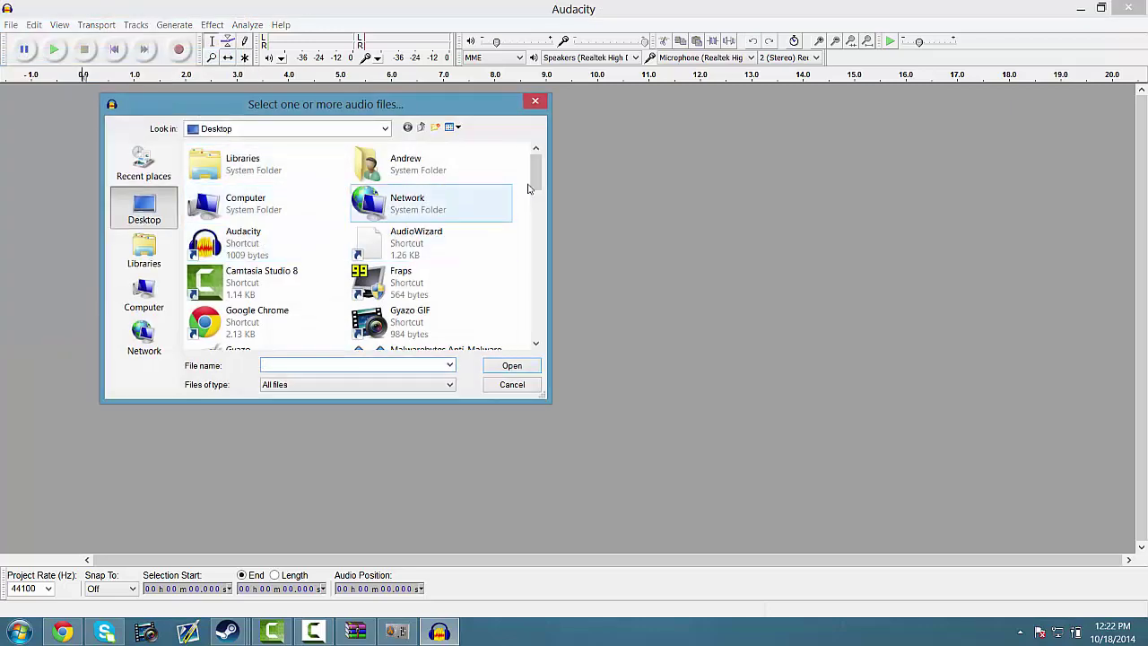
{"action": "scroll", "coordinate": [527, 247], "scroll_direction": "down", "scroll_amount": 3}
{"action": "scroll", "coordinate": [527, 247], "scroll_direction": "down", "scroll_amount": 10}
{"action": "left_click", "coordinate": [251, 253]}
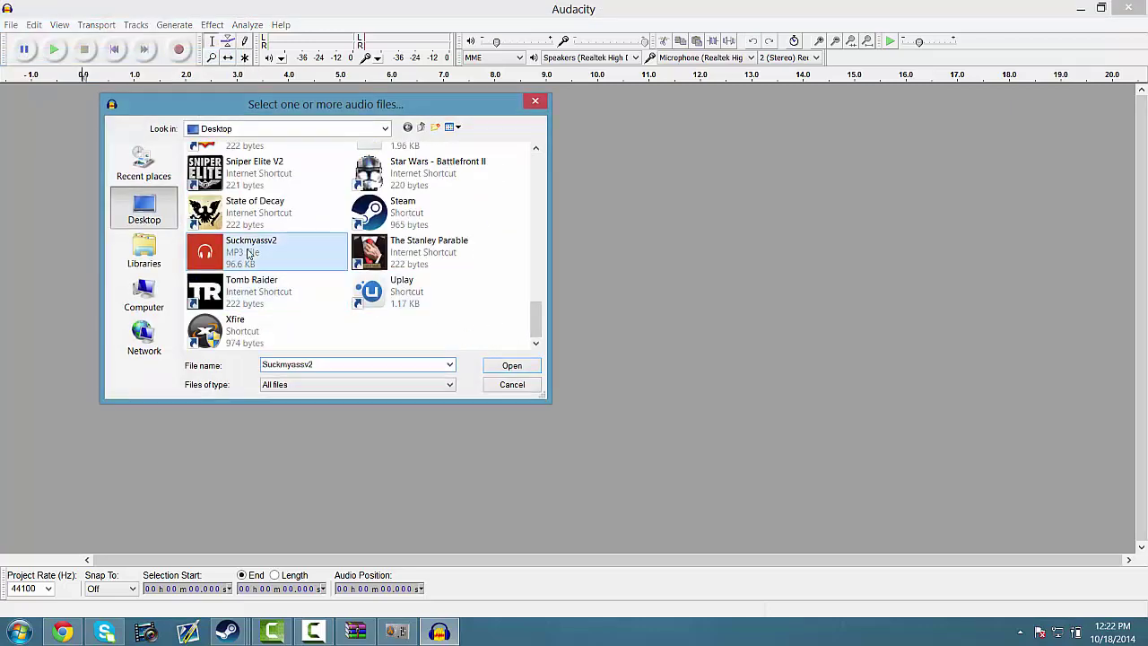
{"action": "left_click", "coordinate": [493, 366]}
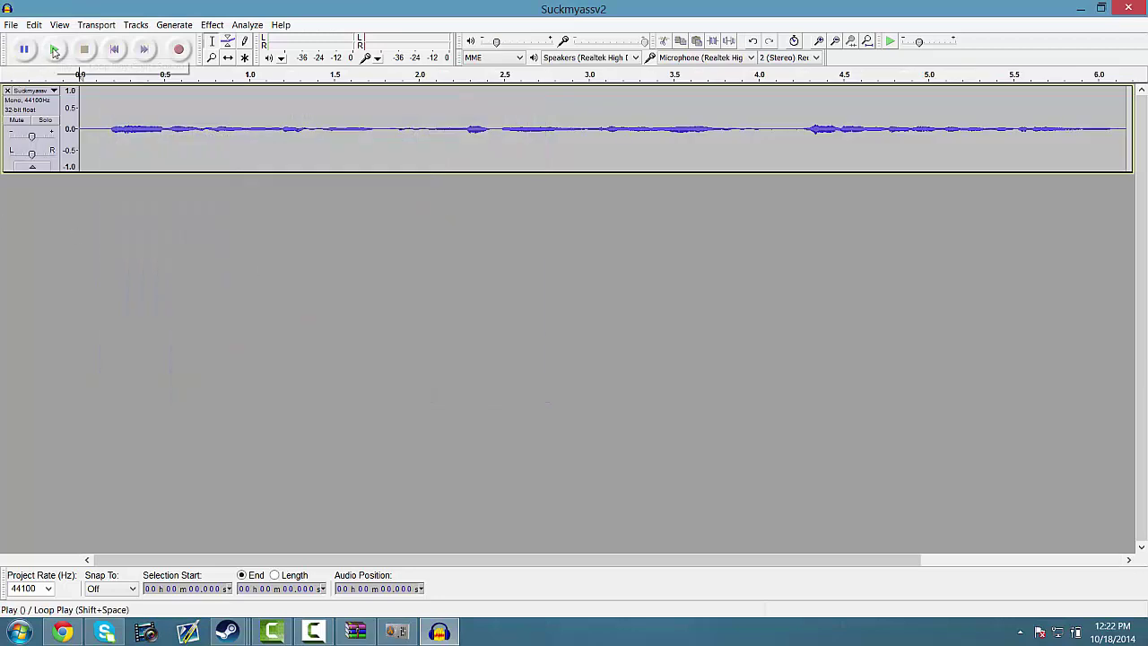
Play the Suckmyassv2 track from the beginning with the system volume lowered, and stop playback.
{"action": "left_click", "coordinate": [54, 50]}
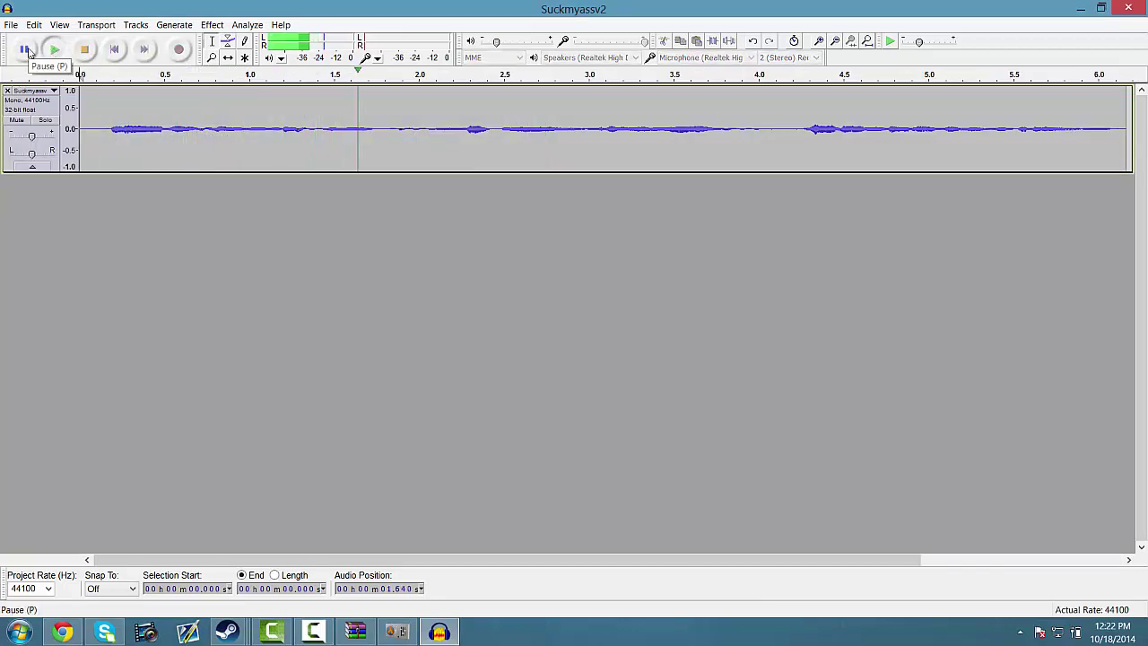
{"action": "key", "text": "XF86AudioLowerVolume"}
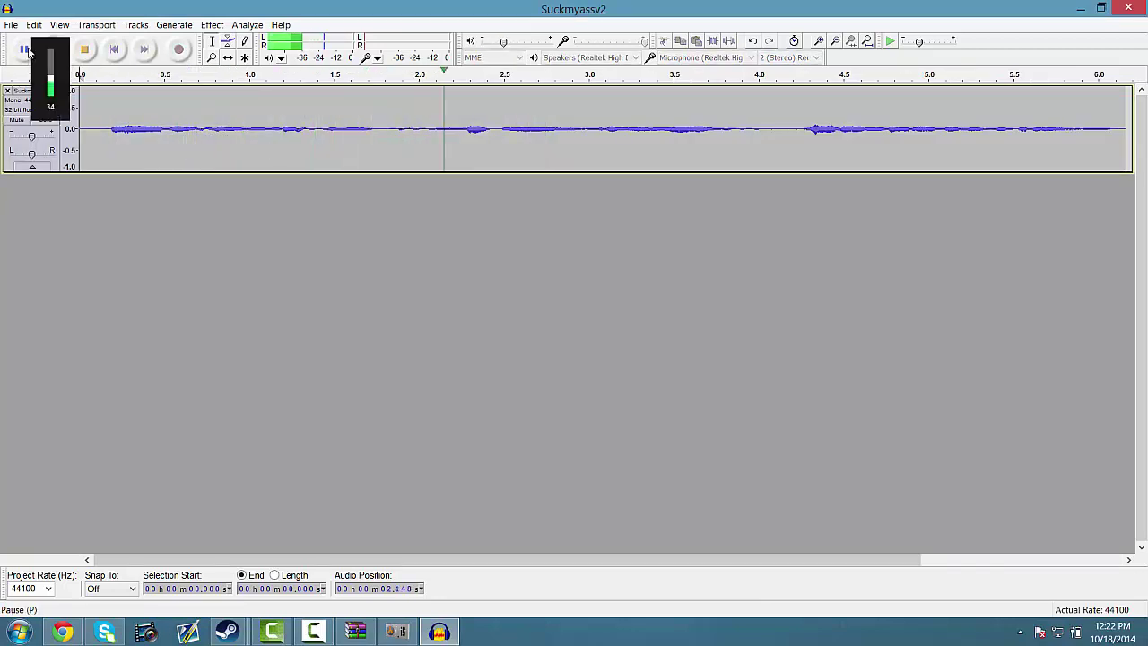
{"action": "left_click", "coordinate": [85, 51]}
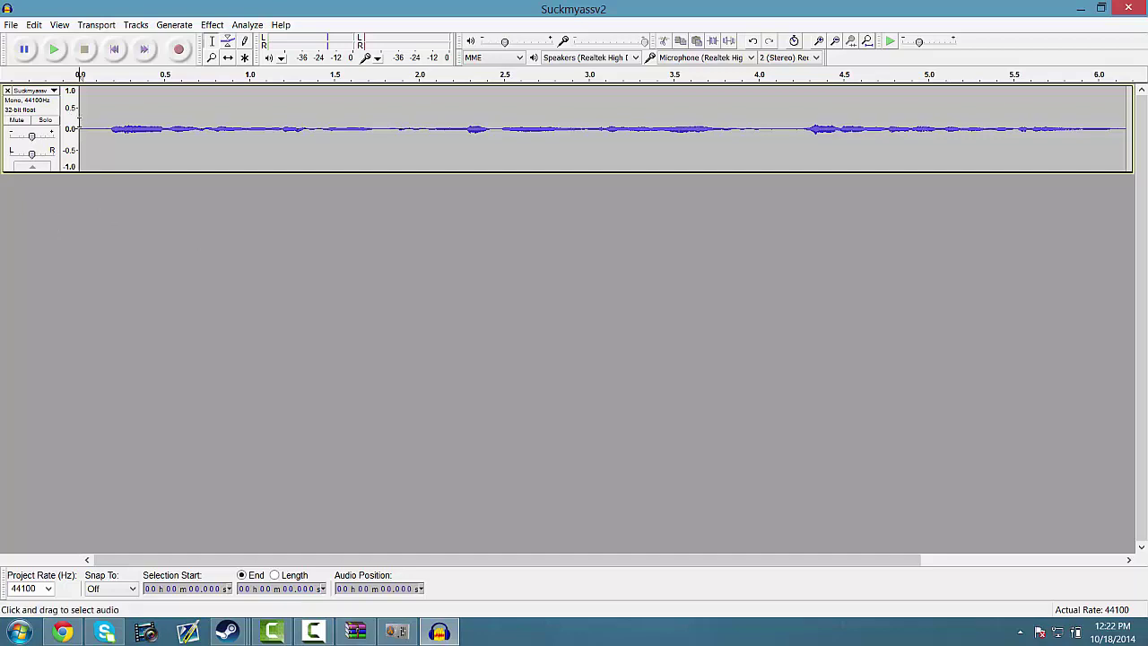
Delete about the first 2.06 seconds of the track and play back the remaining audio to check it.
{"action": "left_click_drag", "start_coordinate": [79, 120], "coordinate": [428, 135]}
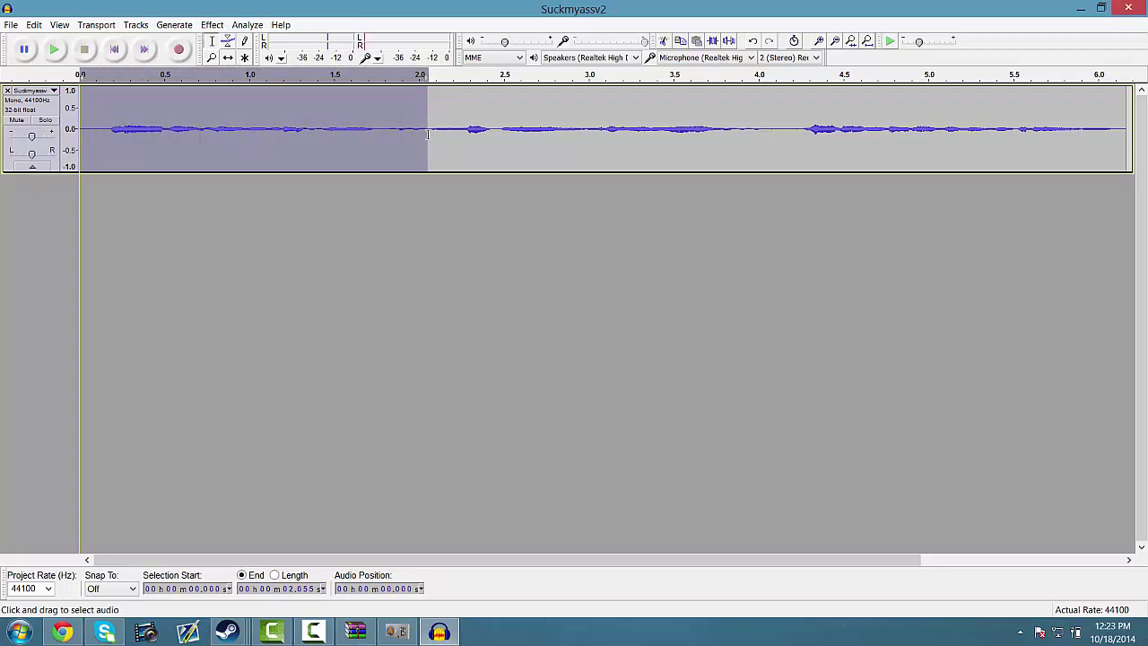
{"action": "key", "text": "Delete"}
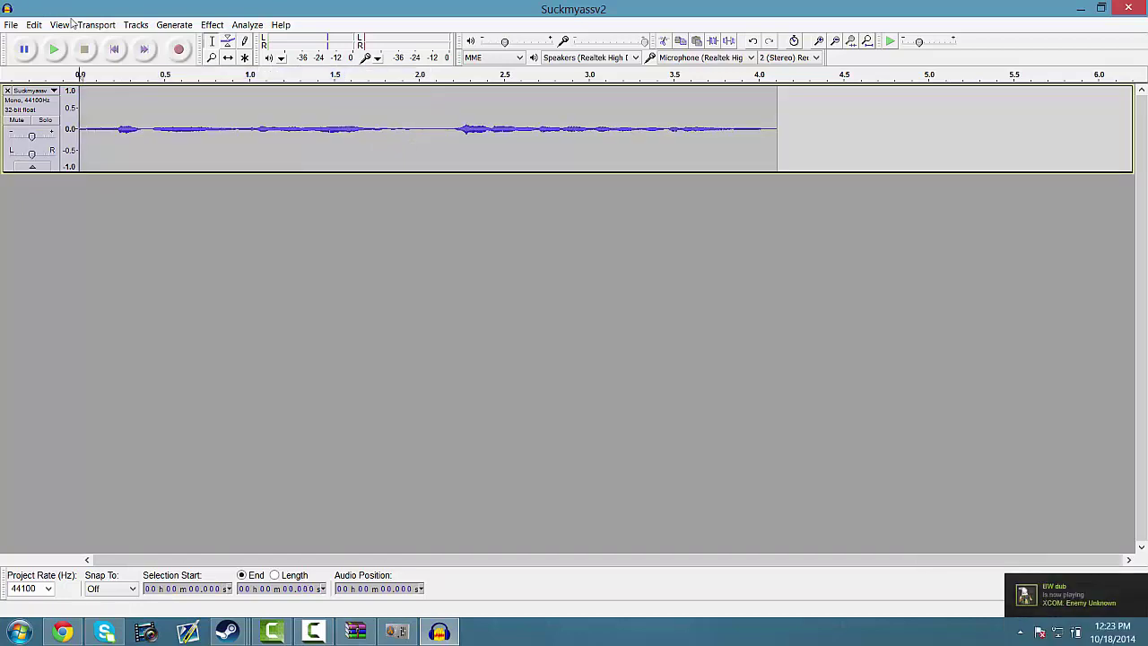
{"action": "left_click", "coordinate": [57, 51]}
{"action": "key", "text": "XF86AudioLowerVolume"}
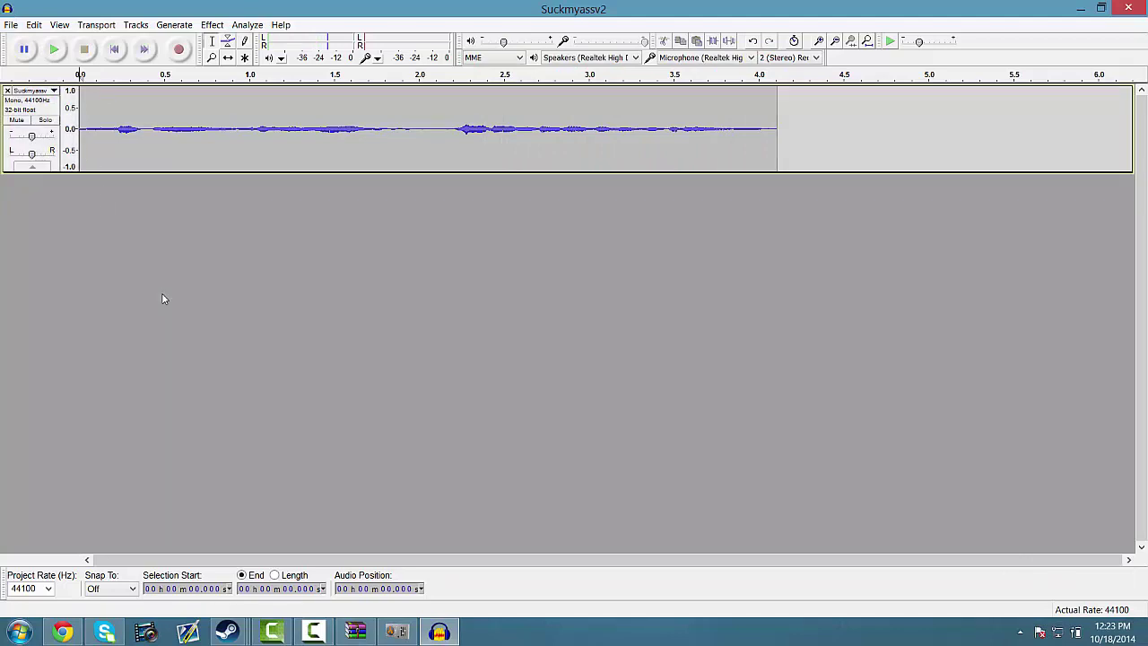
{"action": "left_click", "coordinate": [53, 49]}
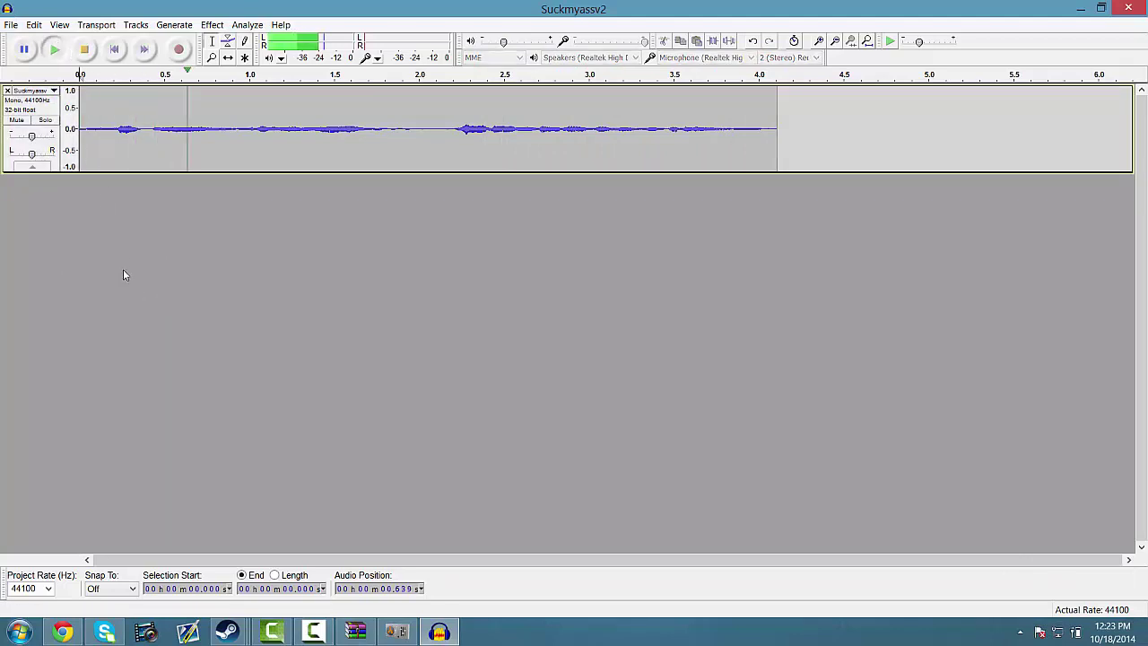
{"action": "left_click", "coordinate": [84, 49]}
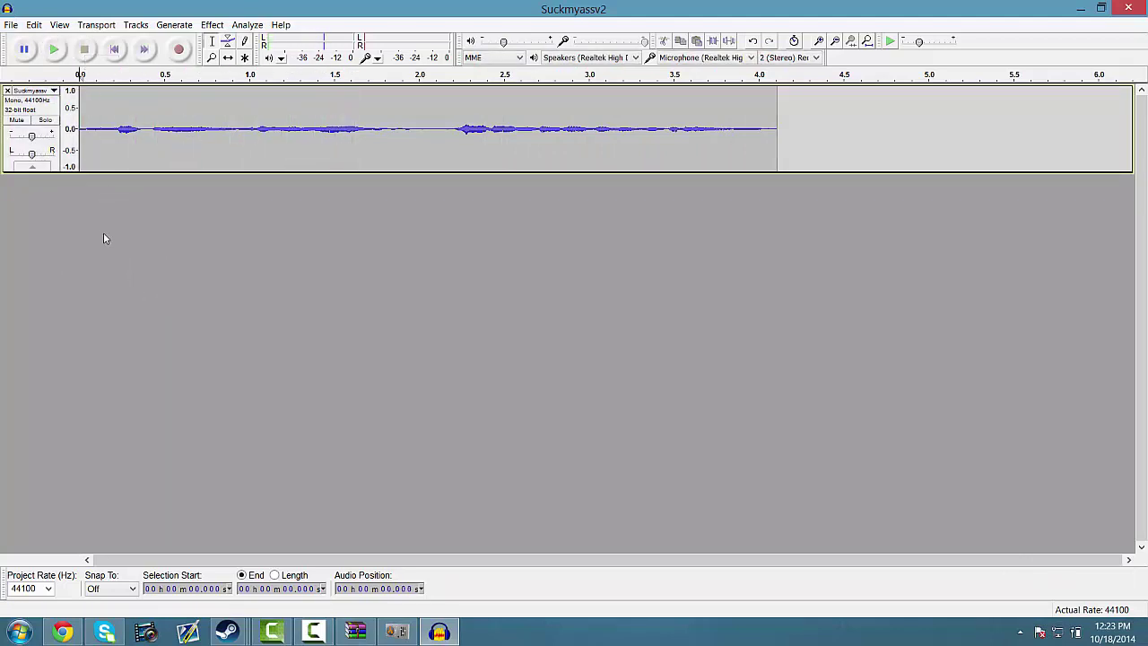
Export the audio to the Desktop as the 16-bit PCM WAV suckmyass_final, keeping the metadata, and close Audacity without saving changes.
{"action": "left_click", "coordinate": [9, 24]}
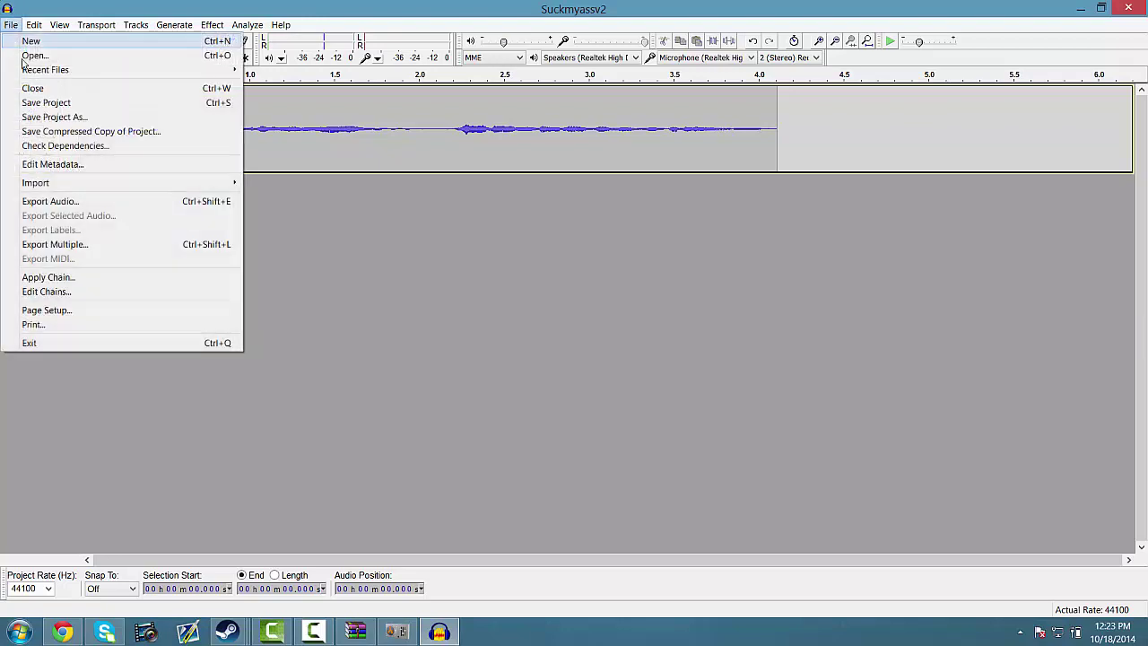
{"action": "left_click", "coordinate": [26, 203]}
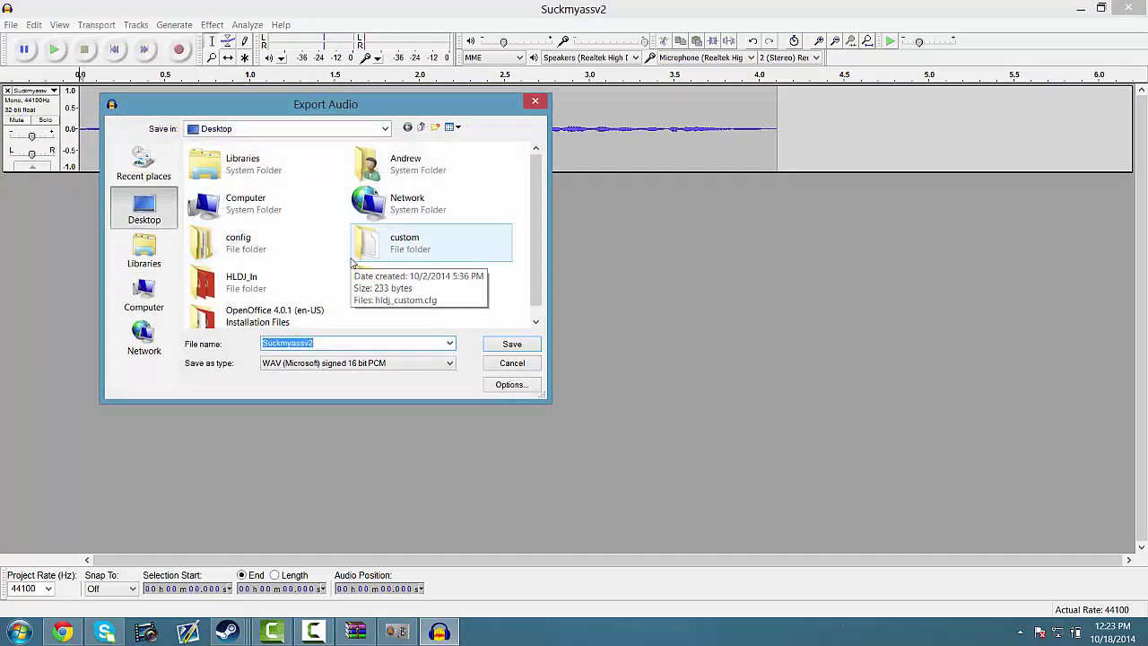
{"action": "type", "text": "suckmyass_final"}
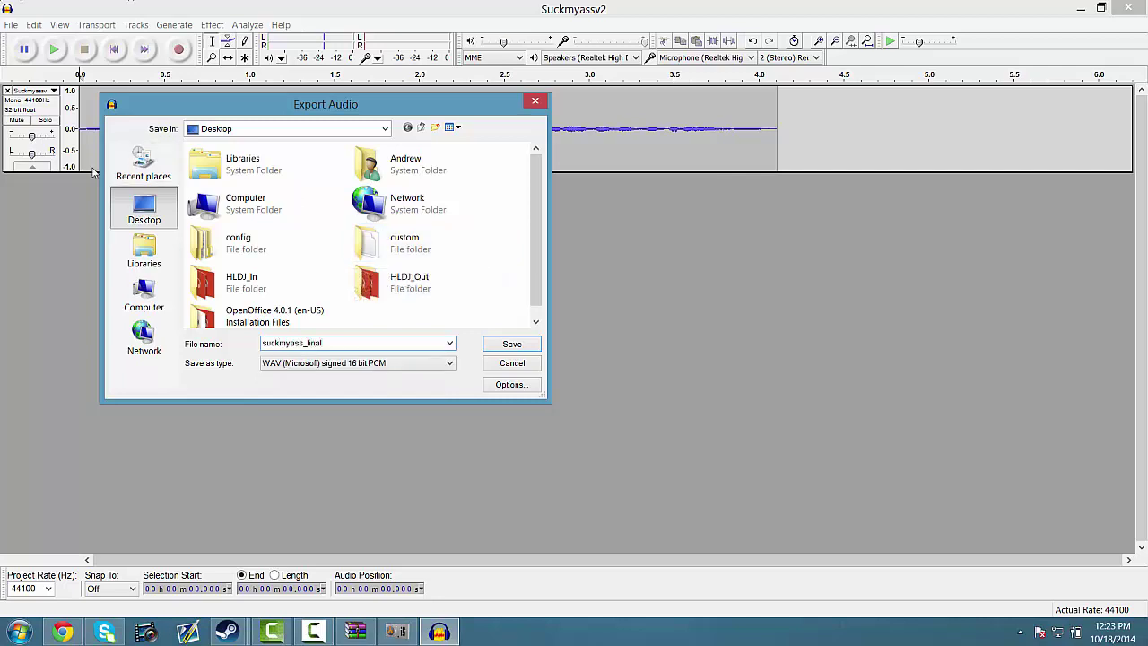
{"action": "left_click", "coordinate": [512, 346]}
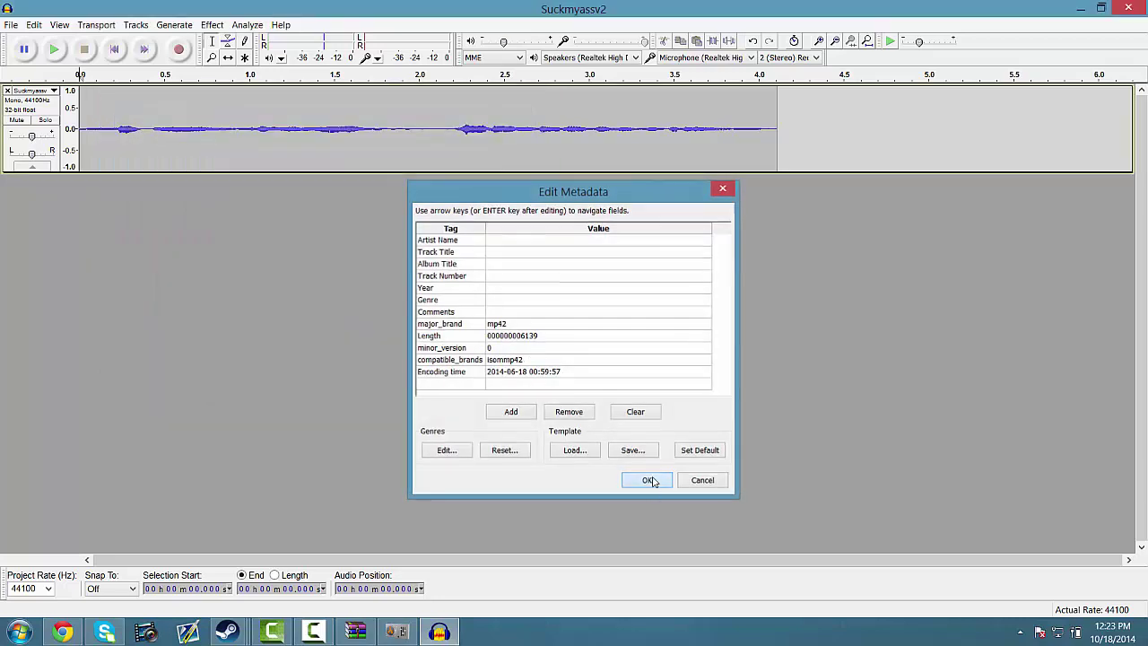
{"action": "left_click", "coordinate": [651, 479]}
{"action": "left_click", "coordinate": [1128, 8]}
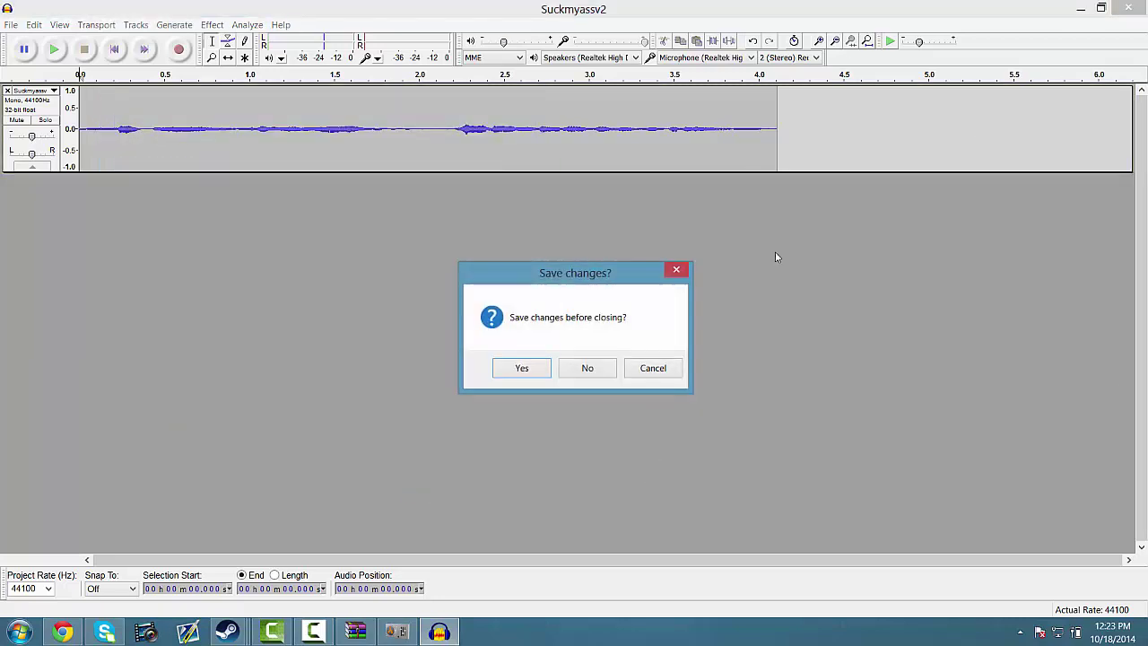
{"action": "left_click", "coordinate": [586, 368]}
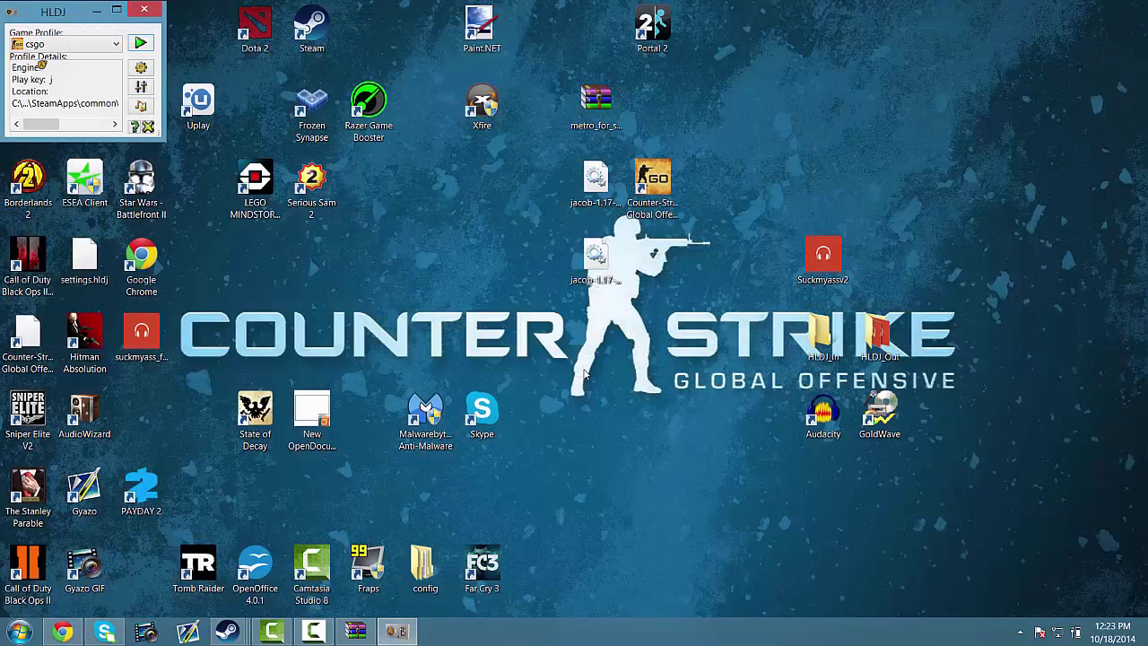
Place the suckmyass_final icon above the HLDJ_Out folder and delete the Suckmyassv2 file from the desktop.
{"action": "left_click_drag", "start_coordinate": [158, 337], "coordinate": [900, 260]}
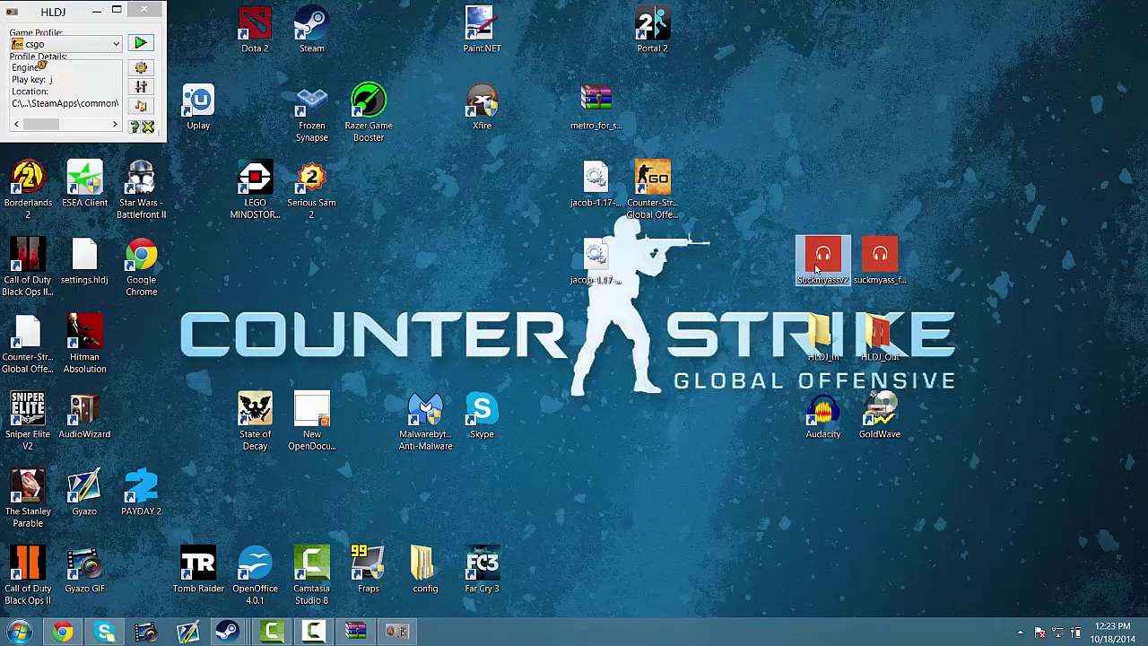
{"action": "left_click", "coordinate": [816, 266]}
{"action": "key", "text": "Delete"}
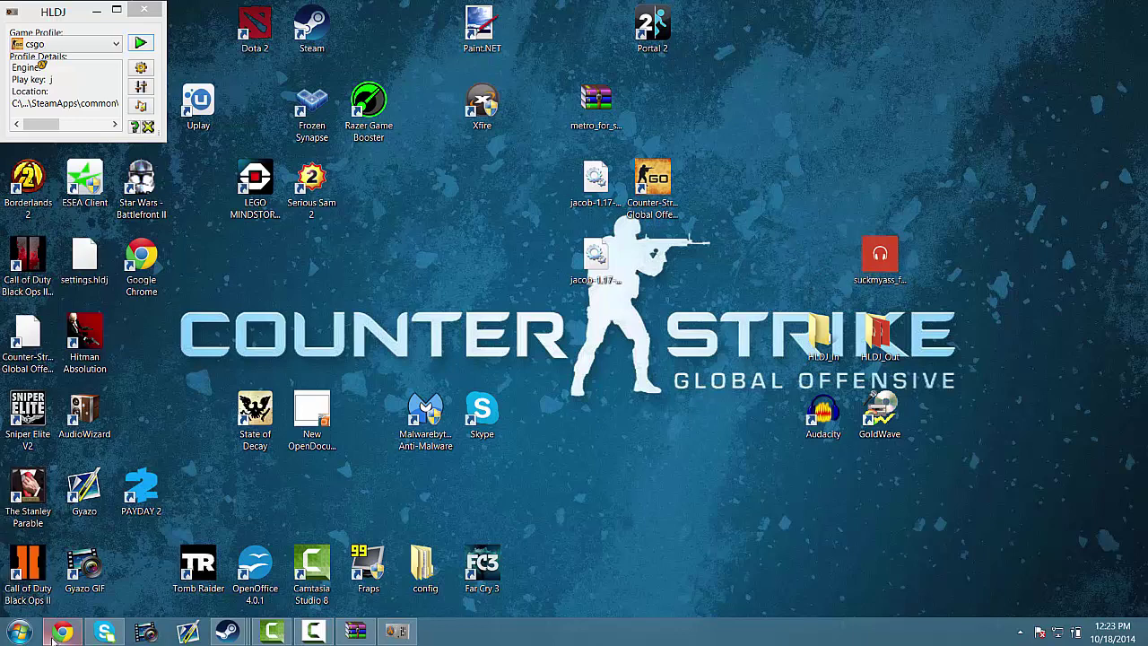
Switch to Chrome, return from the YouTube converter to the Google results, and search for "wav to mp3".
{"action": "left_click", "coordinate": [59, 633]}
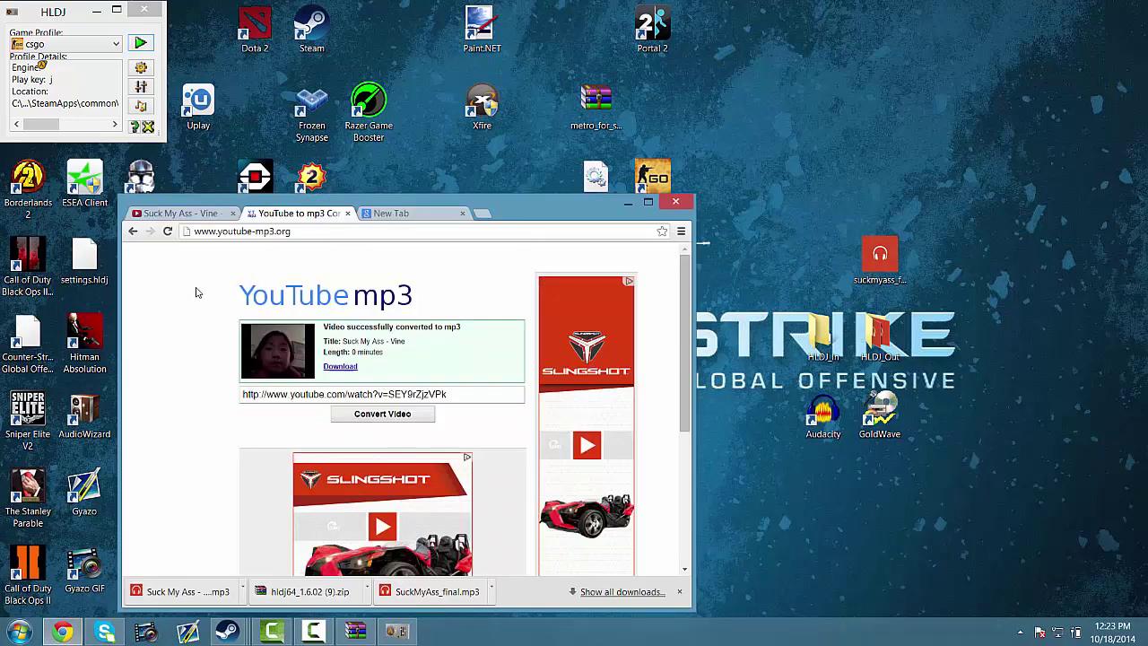
{"action": "key", "text": "alt+Left"}
{"action": "left_click_drag", "start_coordinate": [330, 261], "coordinate": [3, 262]}
{"action": "type", "text": "mp3 to"}
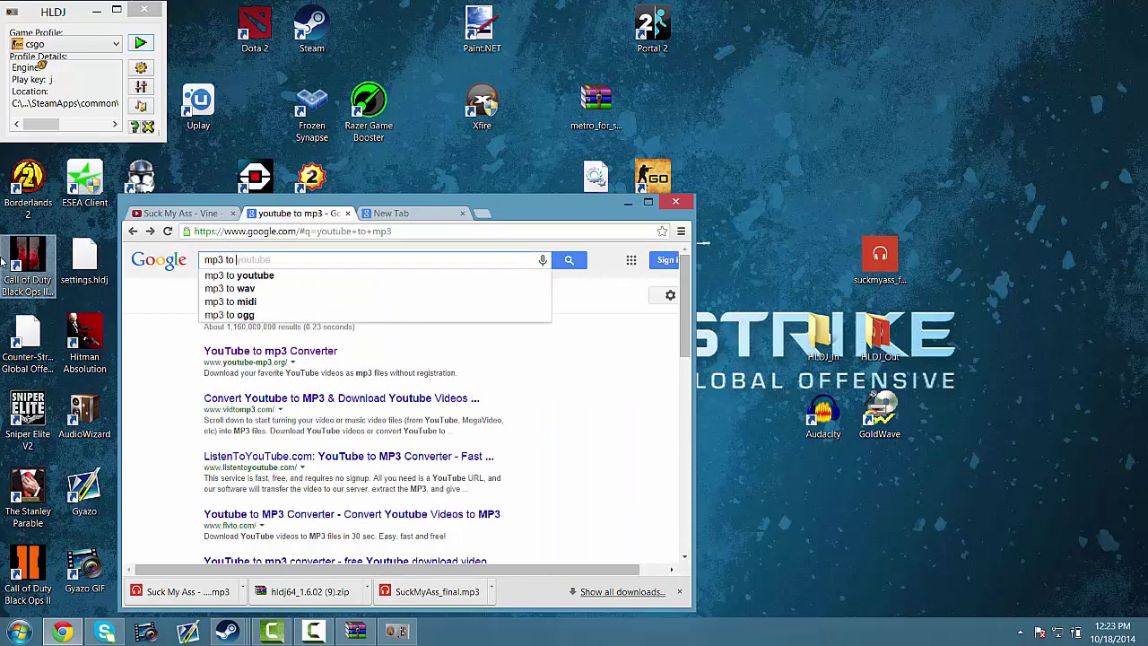
{"action": "key", "text": "BackSpace"}
{"action": "key", "text": "BackSpace"}
{"action": "key", "text": "BackSpace"}
{"action": "key", "text": "BackSpace"}
{"action": "key", "text": "BackSpace"}
{"action": "key", "text": "BackSpace"}
{"action": "type", "text": "wav"}
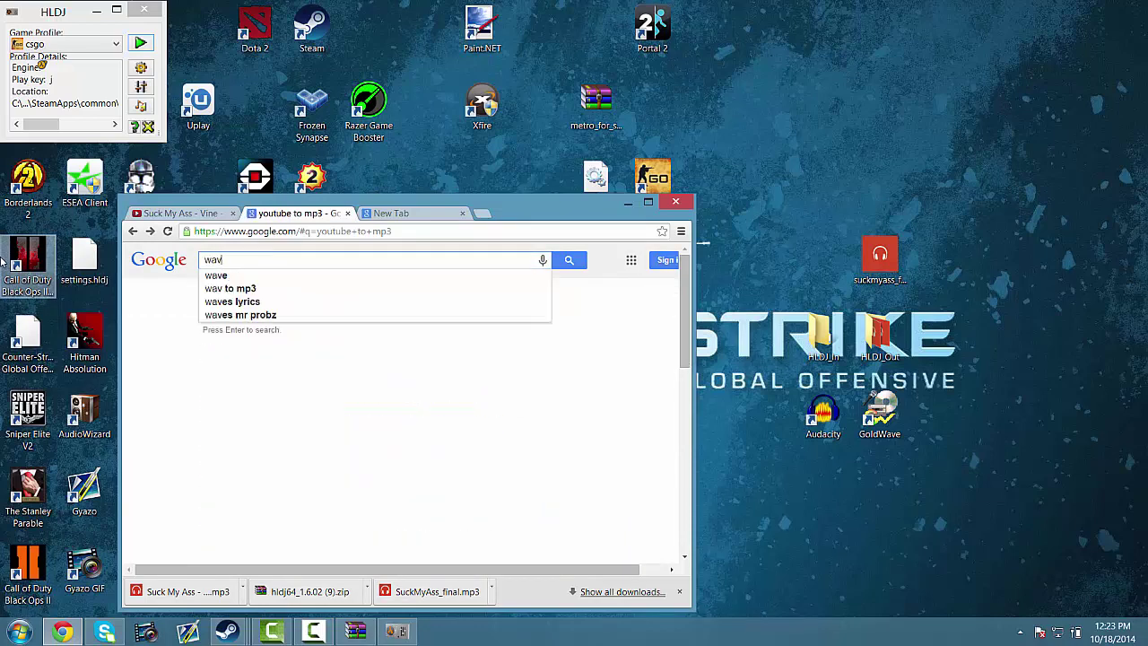
{"action": "type", "text": " to mp3"}
{"action": "key", "text": "Return"}
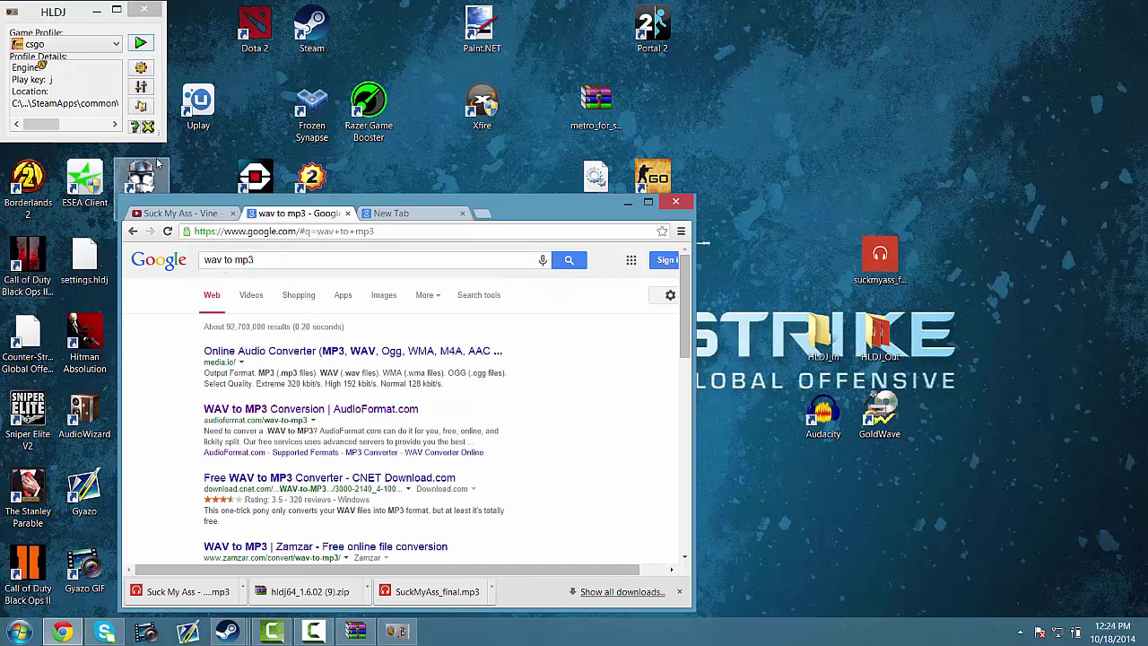
Open the AudioFormat.com WAV to MP3 conversion page from the search results and maximize the browser window.
{"action": "mouse_move", "coordinate": [860, 263]}
{"action": "left_mouse_down"}
{"action": "mouse_move", "coordinate": [789, 232]}
{"action": "mouse_move", "coordinate": [871, 280]}
{"action": "left_mouse_up"}
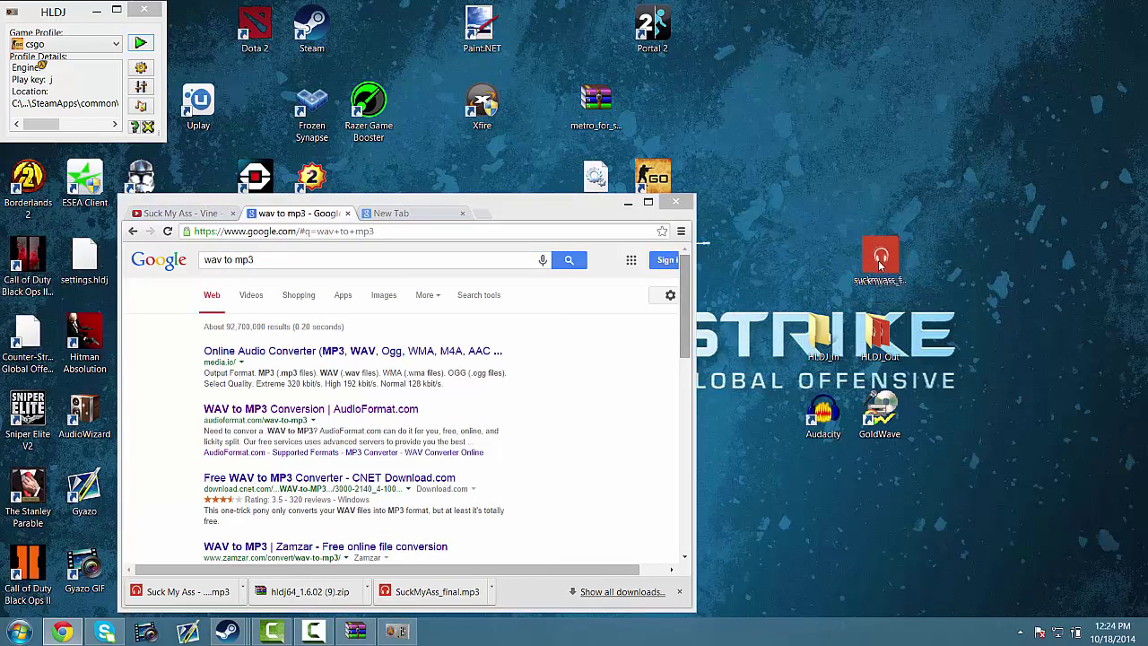
{"action": "left_click", "coordinate": [260, 409]}
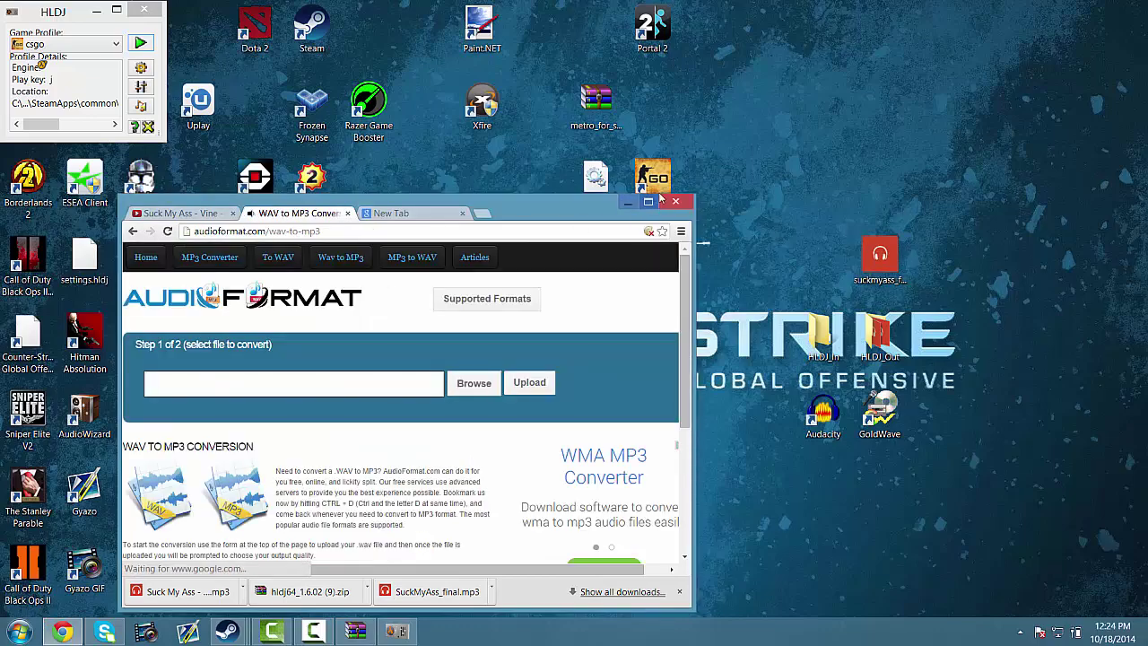
{"action": "left_click", "coordinate": [647, 202]}
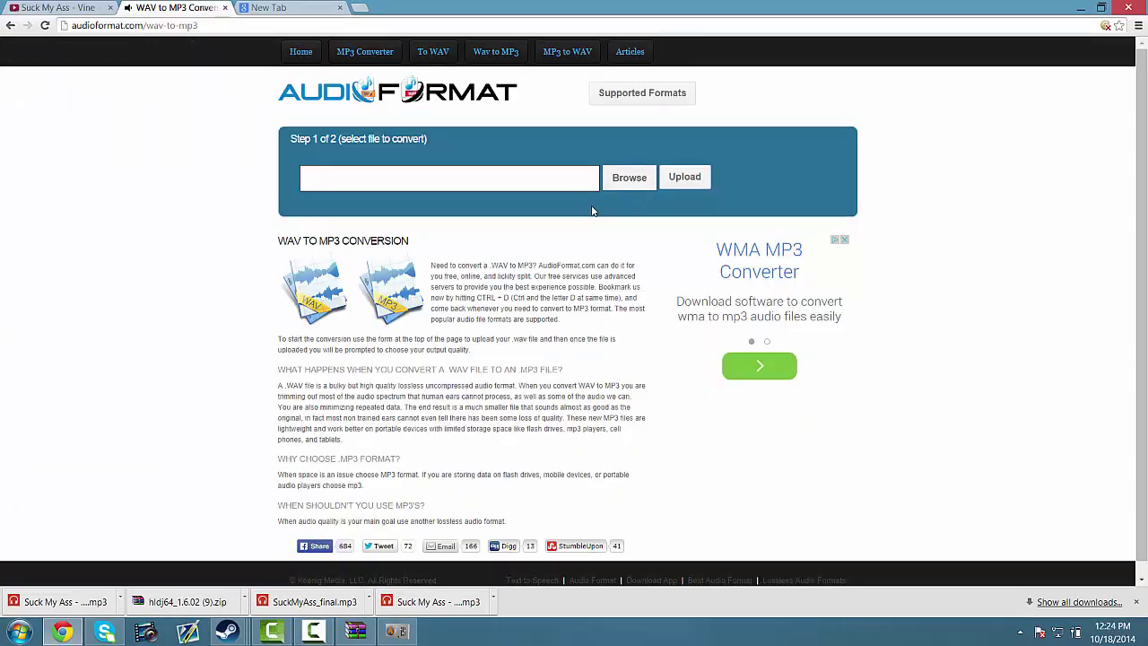
Upload the suckmyass_final WAV file from the Desktop, convert it to MP3 at Highest (320 kbps) quality and download it.
{"action": "left_click", "coordinate": [631, 178]}
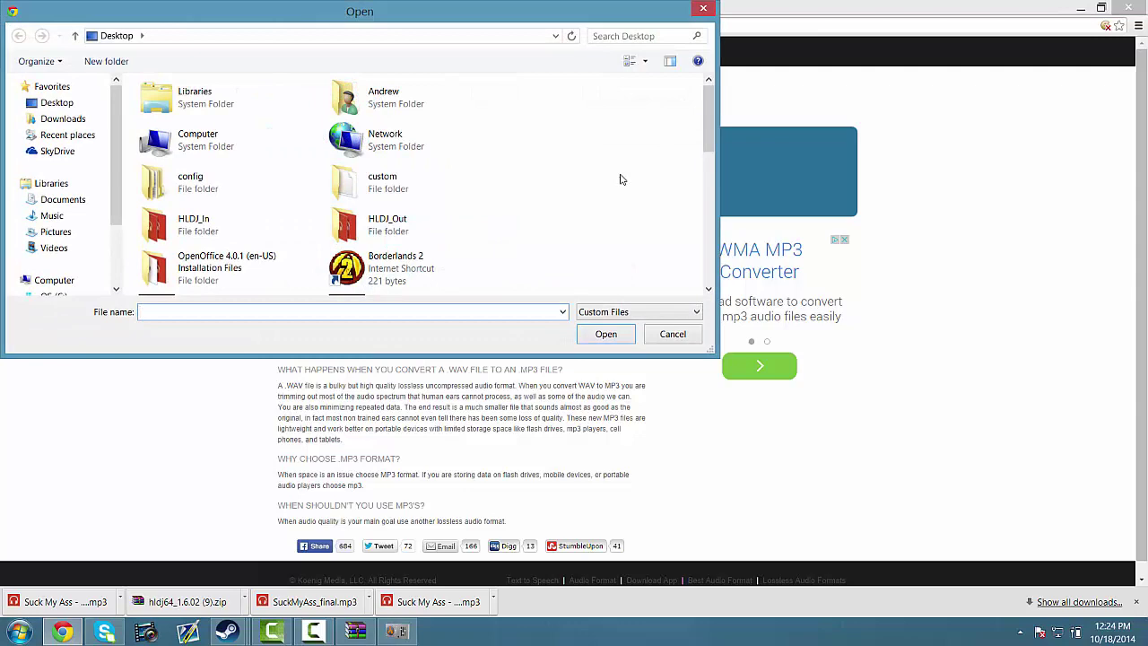
{"action": "left_click_drag", "start_coordinate": [711, 124], "coordinate": [711, 253]}
{"action": "left_click", "coordinate": [391, 236]}
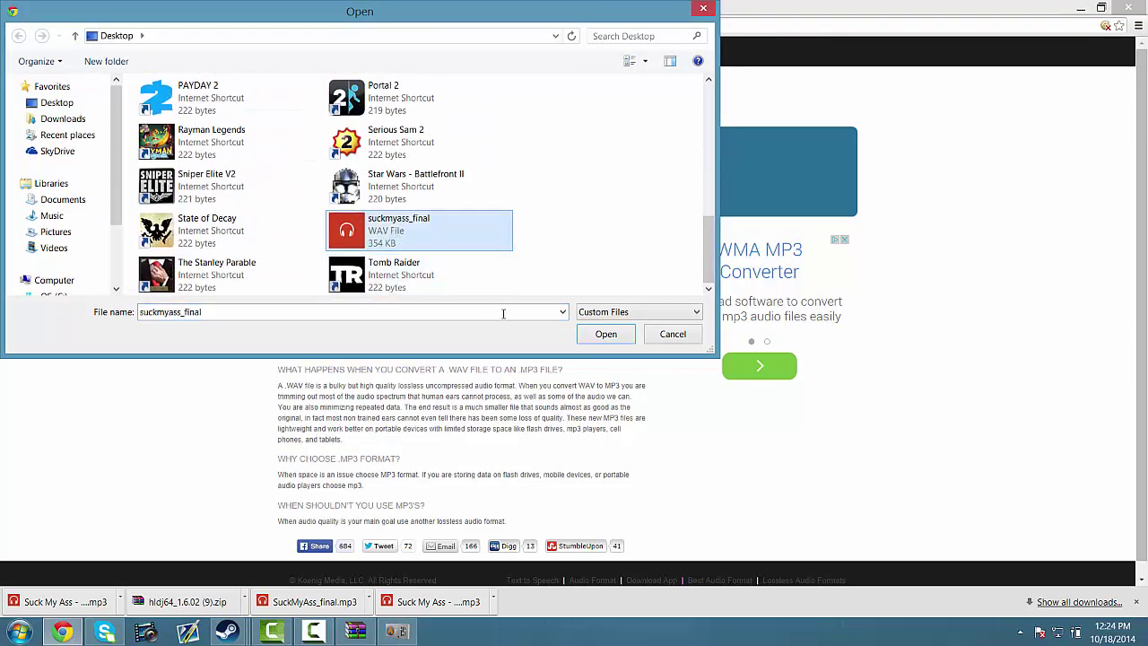
{"action": "left_click", "coordinate": [604, 334]}
{"action": "left_click", "coordinate": [687, 176]}
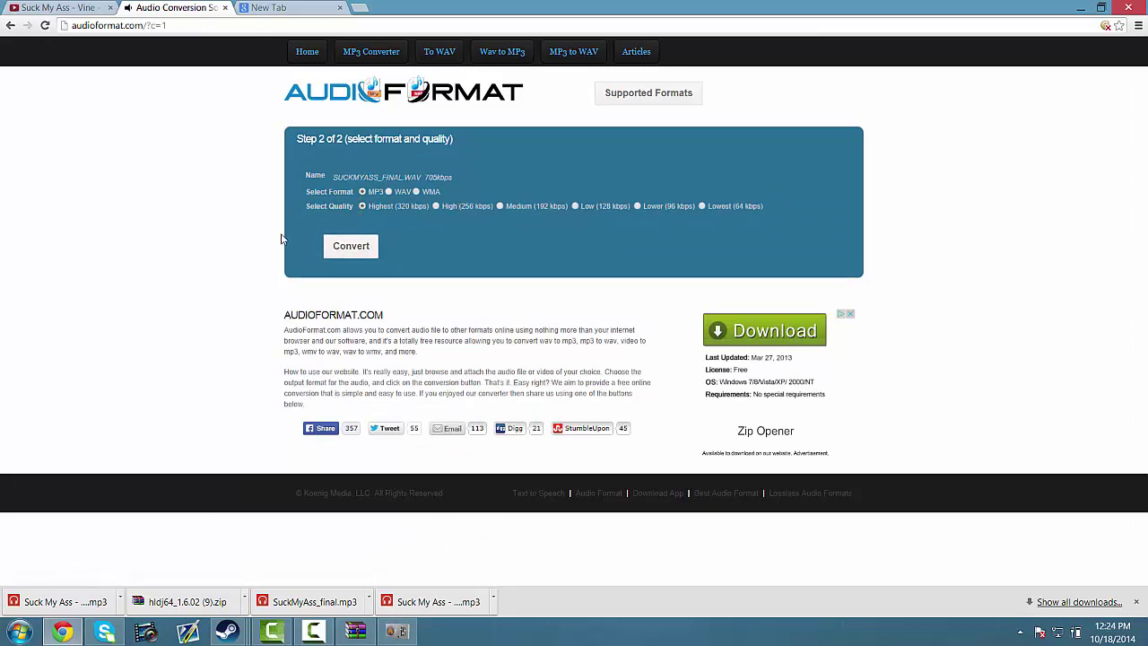
{"action": "left_click", "coordinate": [344, 254]}
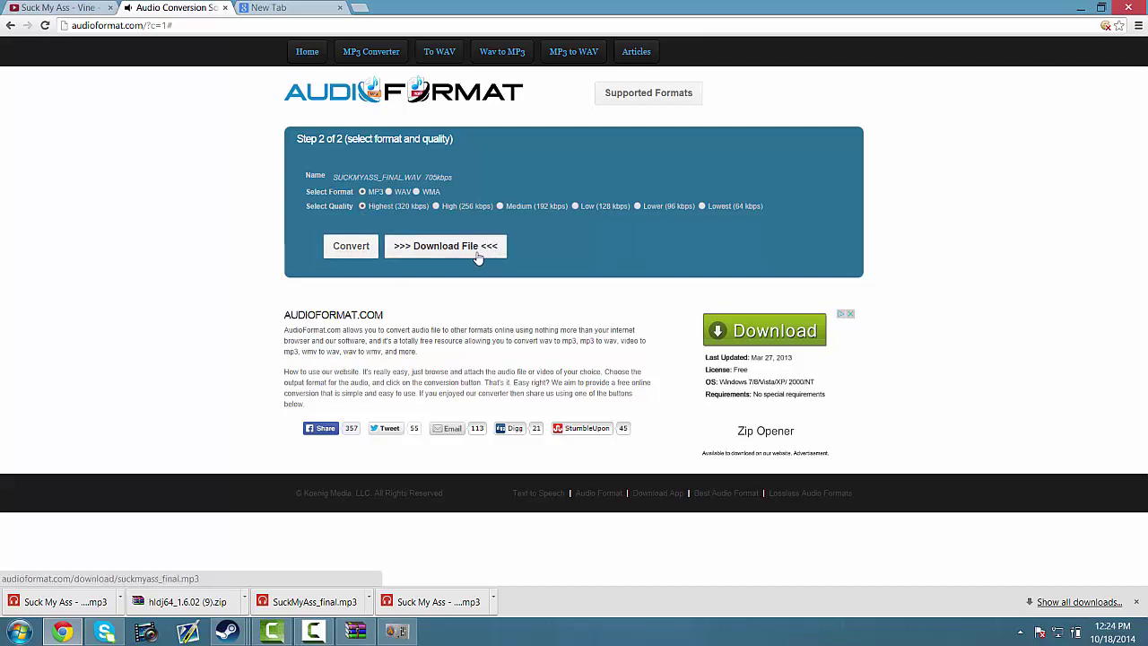
{"action": "left_click", "coordinate": [415, 251]}
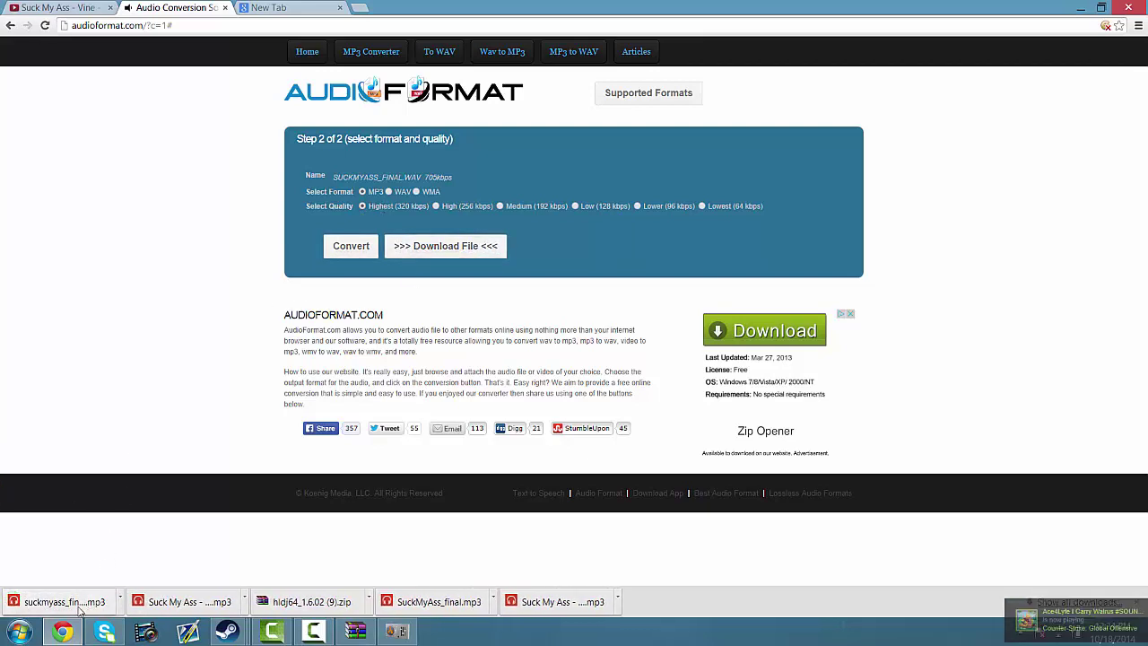
Copy the downloaded suckmyass_final MP3 from the browser to the desktop and minimize the browser window.
{"action": "left_click_drag", "start_coordinate": [574, 7], "coordinate": [346, 106]}
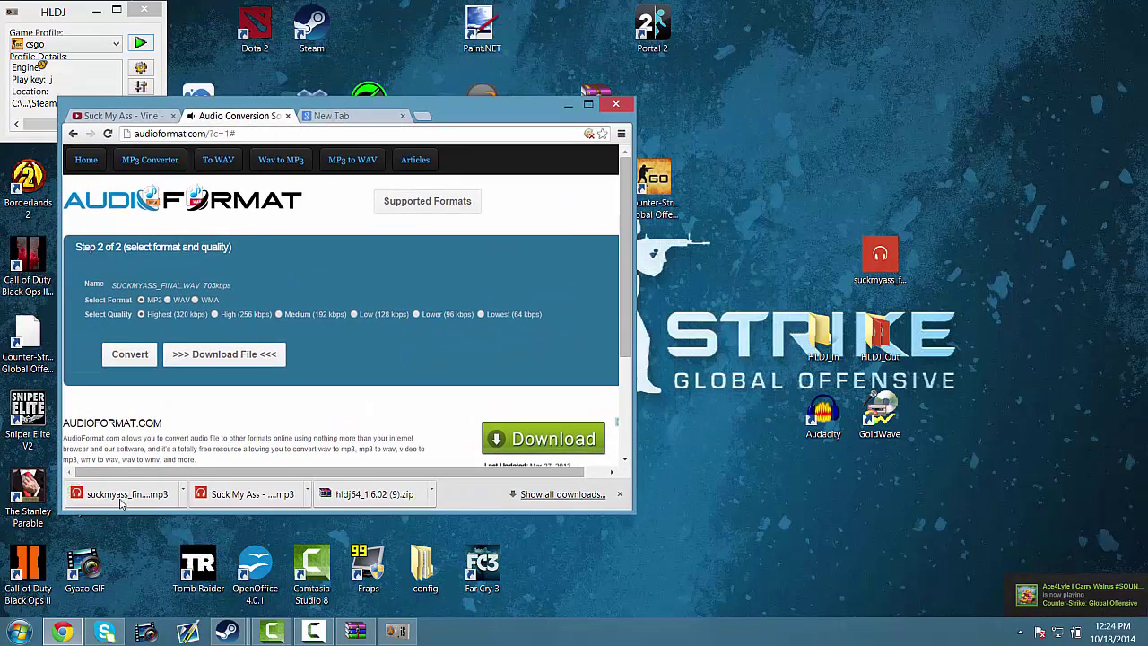
{"action": "left_click_drag", "start_coordinate": [121, 504], "coordinate": [877, 262]}
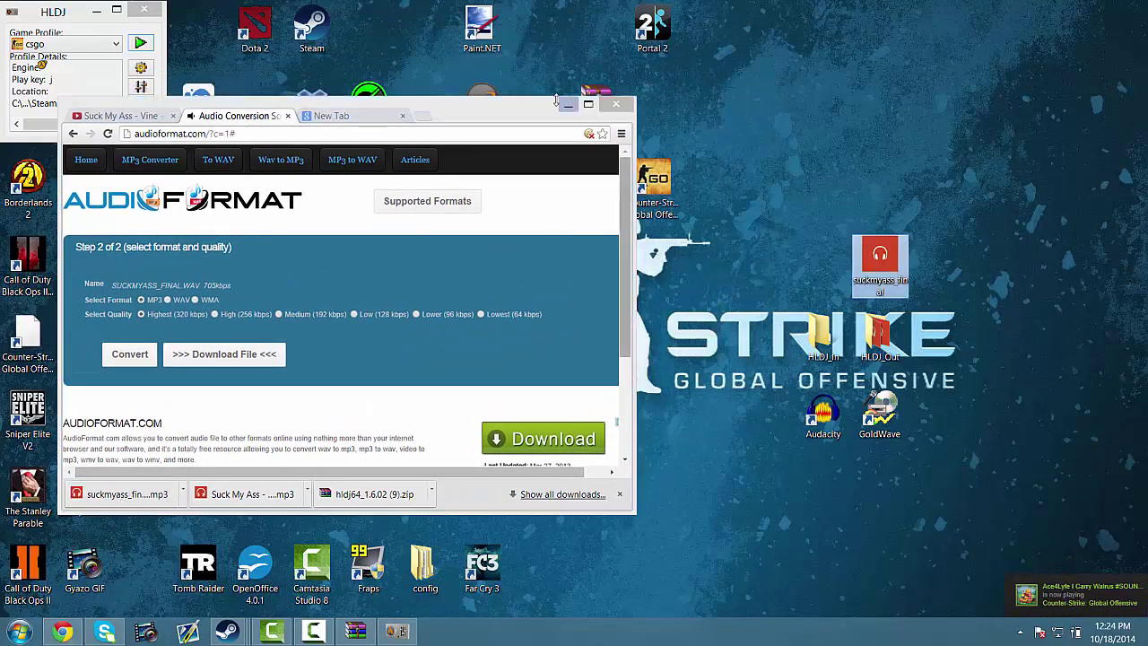
{"action": "left_click_drag", "start_coordinate": [148, 482], "coordinate": [672, 348]}
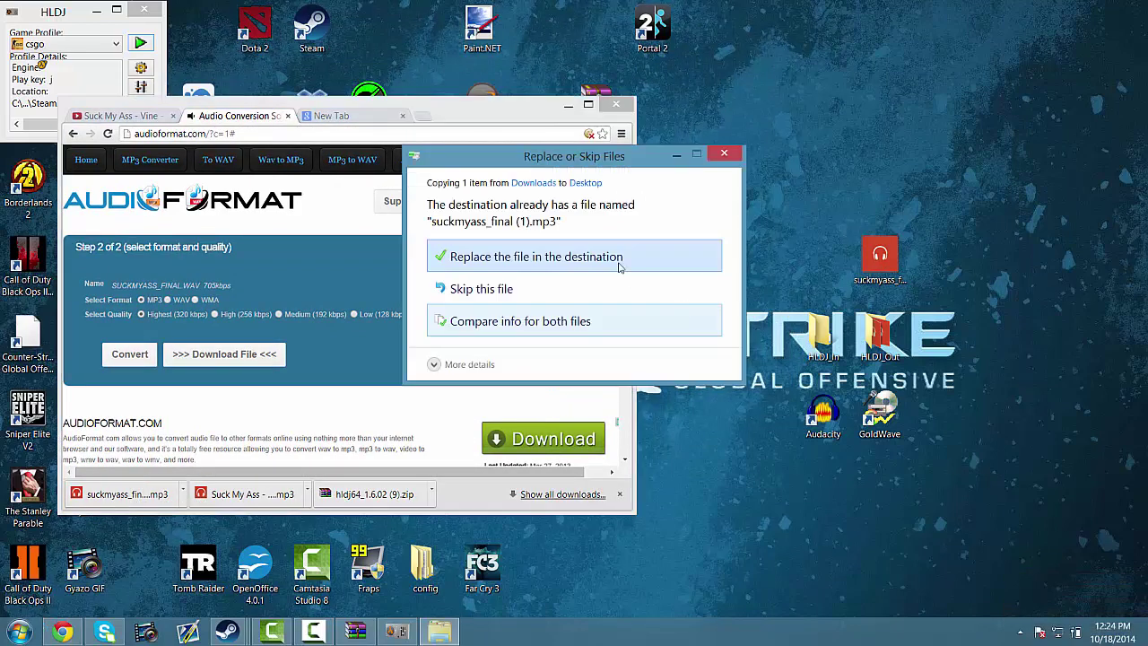
{"action": "left_click", "coordinate": [724, 153]}
{"action": "left_click", "coordinate": [62, 631]}
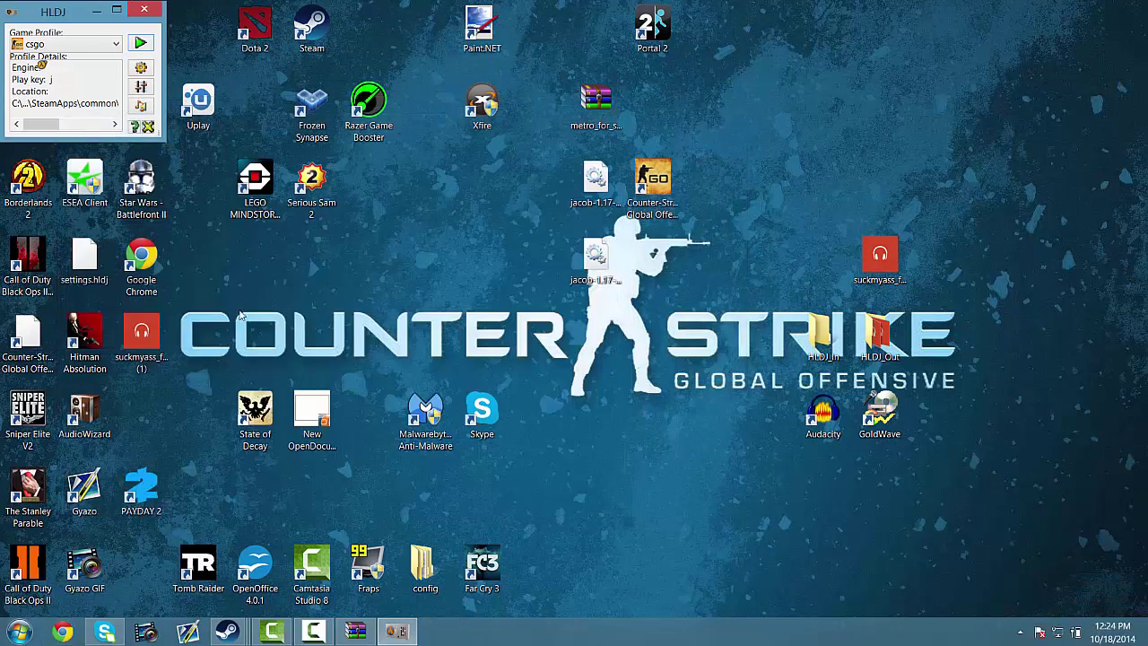
Move the suckmyass_final (1) MP3 from the desktop into the HLDJ_In folder.
{"action": "left_click_drag", "start_coordinate": [140, 334], "coordinate": [710, 260]}
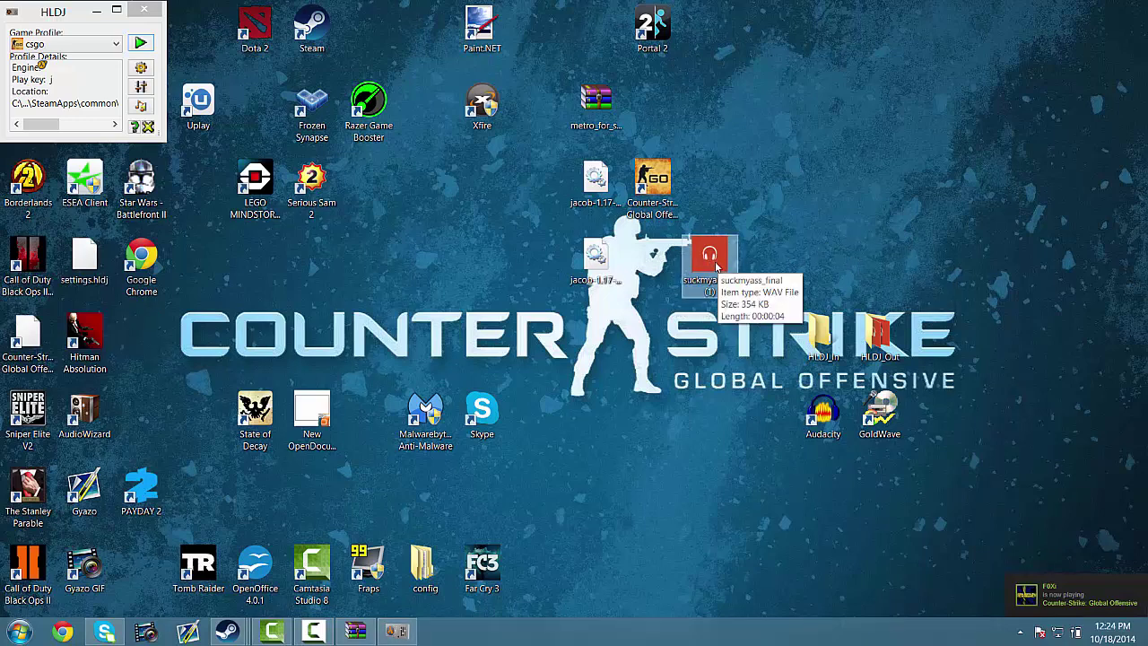
{"action": "left_click_drag", "start_coordinate": [714, 266], "coordinate": [828, 271]}
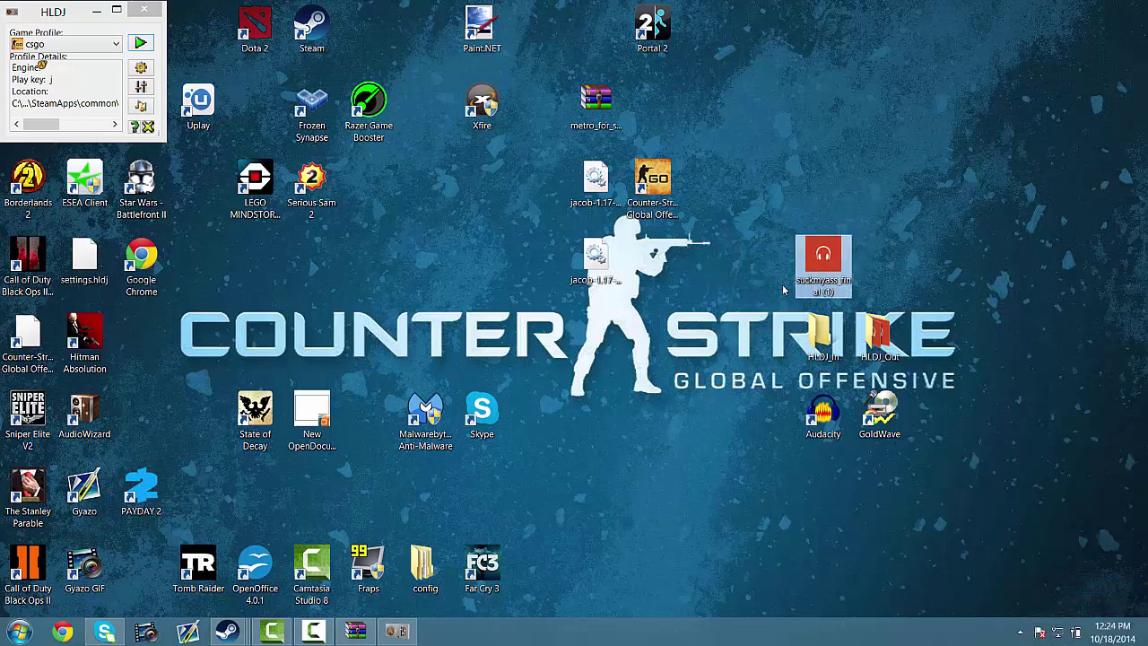
{"action": "left_click_drag", "start_coordinate": [764, 366], "coordinate": [761, 288]}
{"action": "left_click_drag", "start_coordinate": [827, 269], "coordinate": [819, 334]}
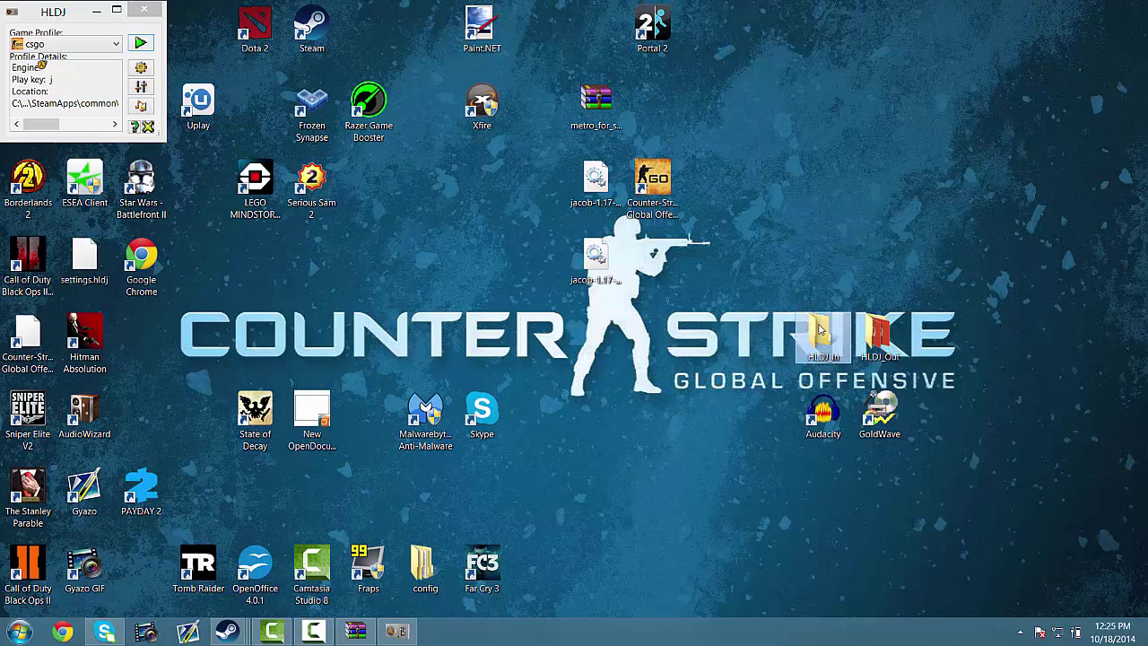
Delete the old SuckMyAss_final and suckmyassv_final clips from the HLDJ_In folder and minimize its window.
{"action": "double_click", "coordinate": [829, 313]}
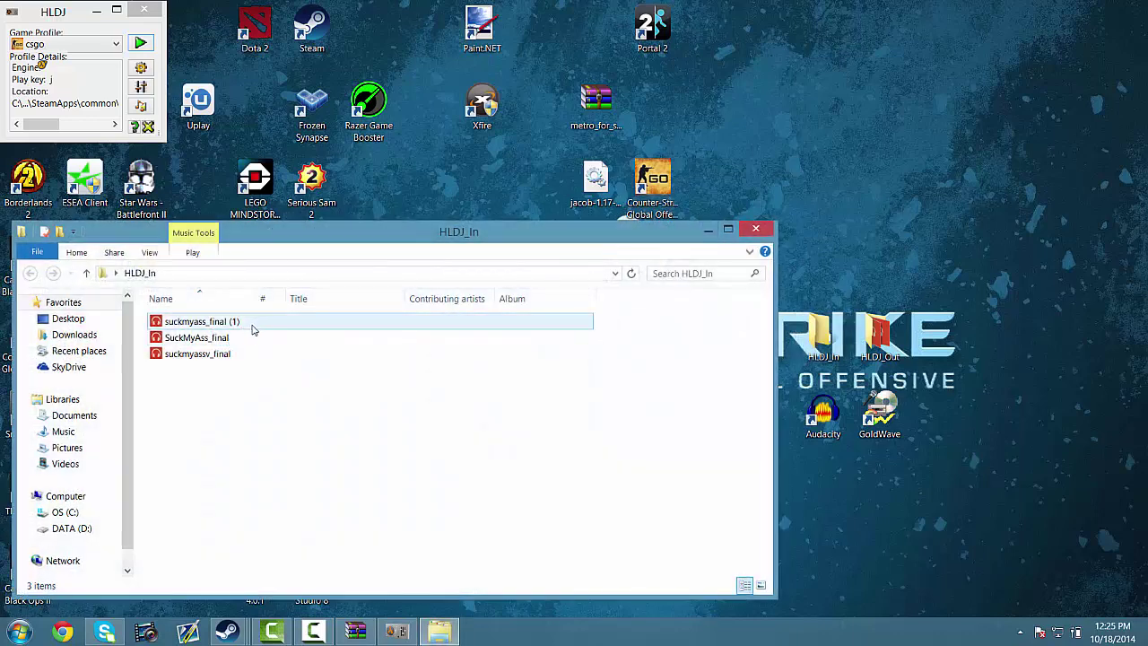
{"action": "left_click", "coordinate": [220, 342]}
{"action": "key", "text": "Delete"}
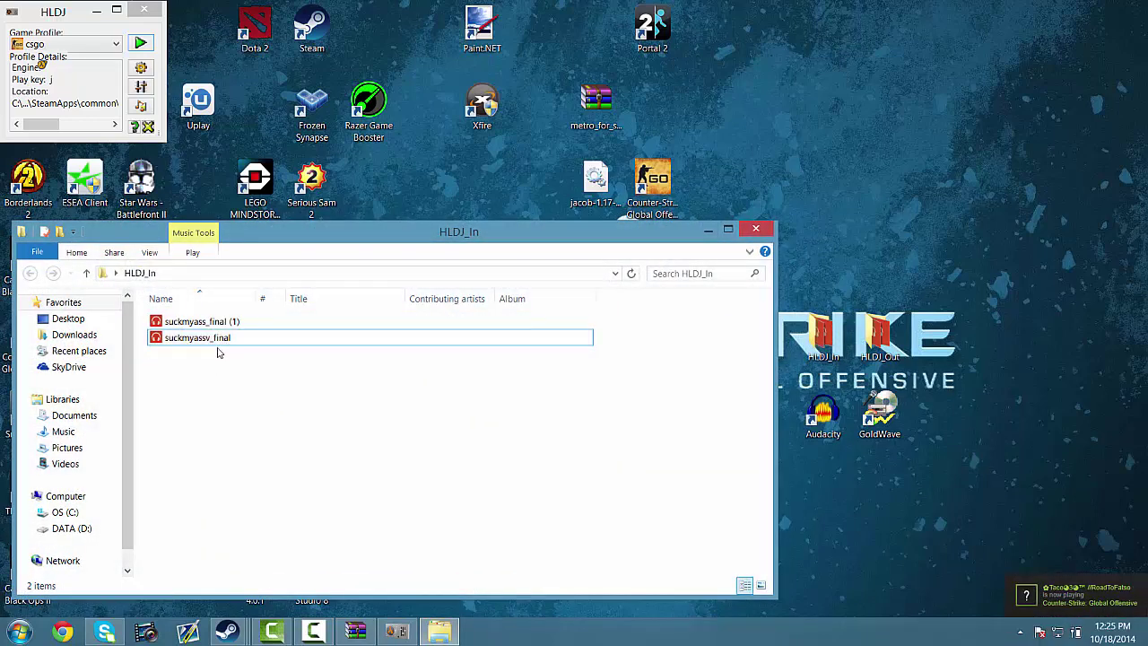
{"action": "left_click", "coordinate": [216, 342]}
{"action": "key", "text": "Delete"}
{"action": "left_click_drag", "start_coordinate": [359, 238], "coordinate": [753, 321]}
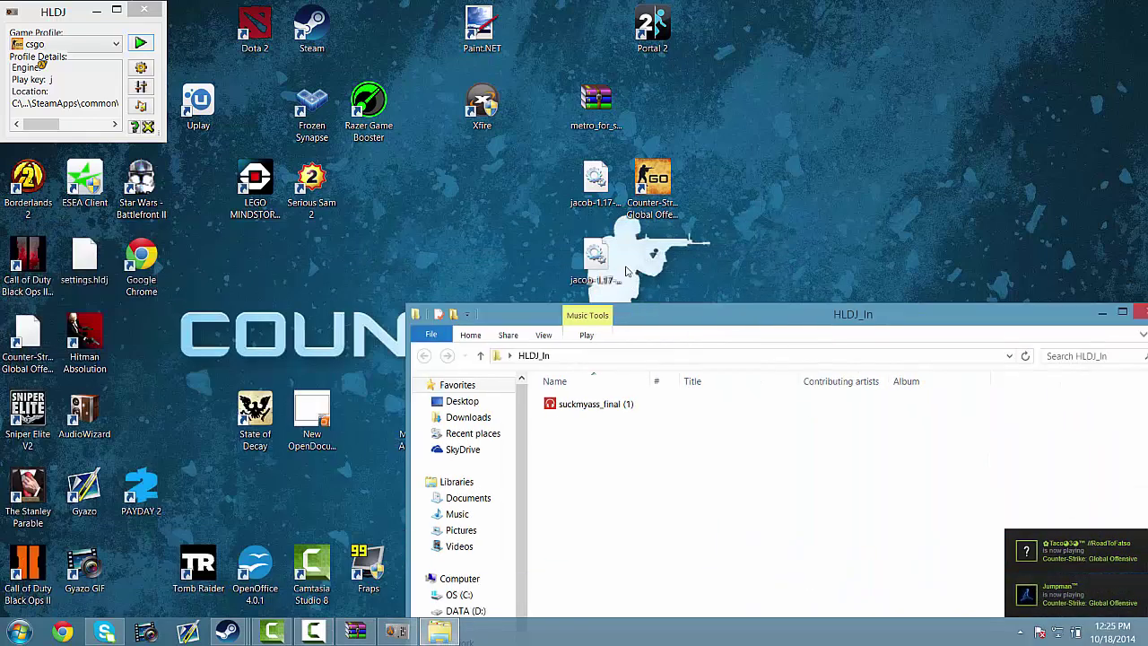
{"action": "left_click_drag", "start_coordinate": [628, 314], "coordinate": [433, 121]}
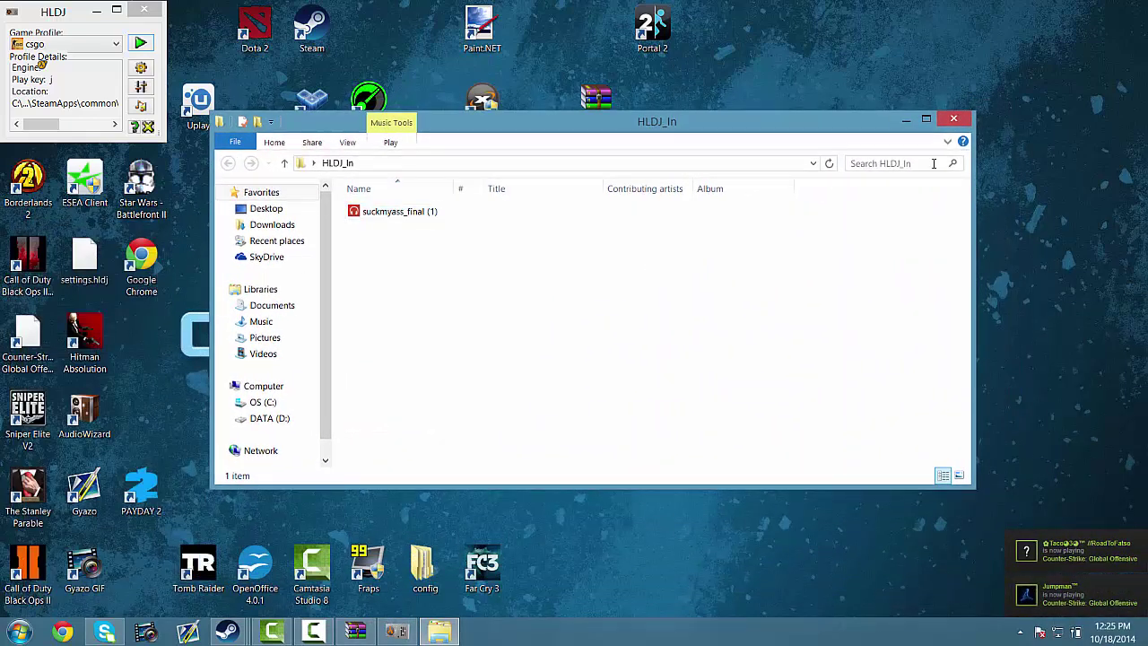
{"action": "left_click", "coordinate": [903, 119]}
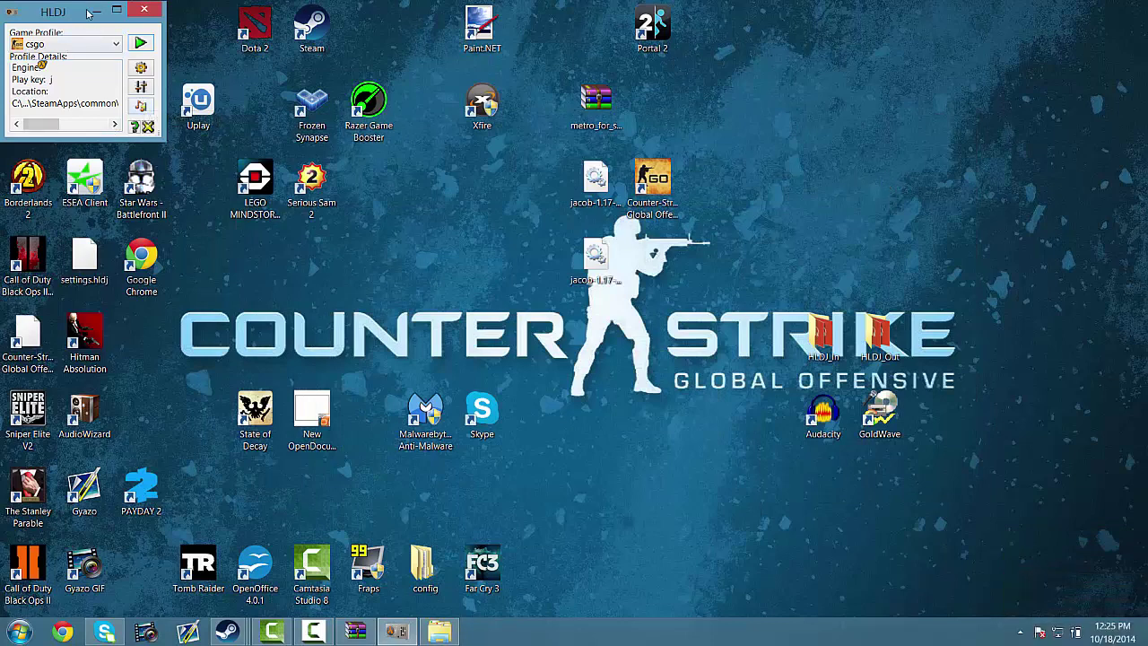
Set the input directory of HLDJ's Audio Converter to the HLDJ_In folder on the Desktop.
{"action": "left_click_drag", "start_coordinate": [87, 12], "coordinate": [557, 232]}
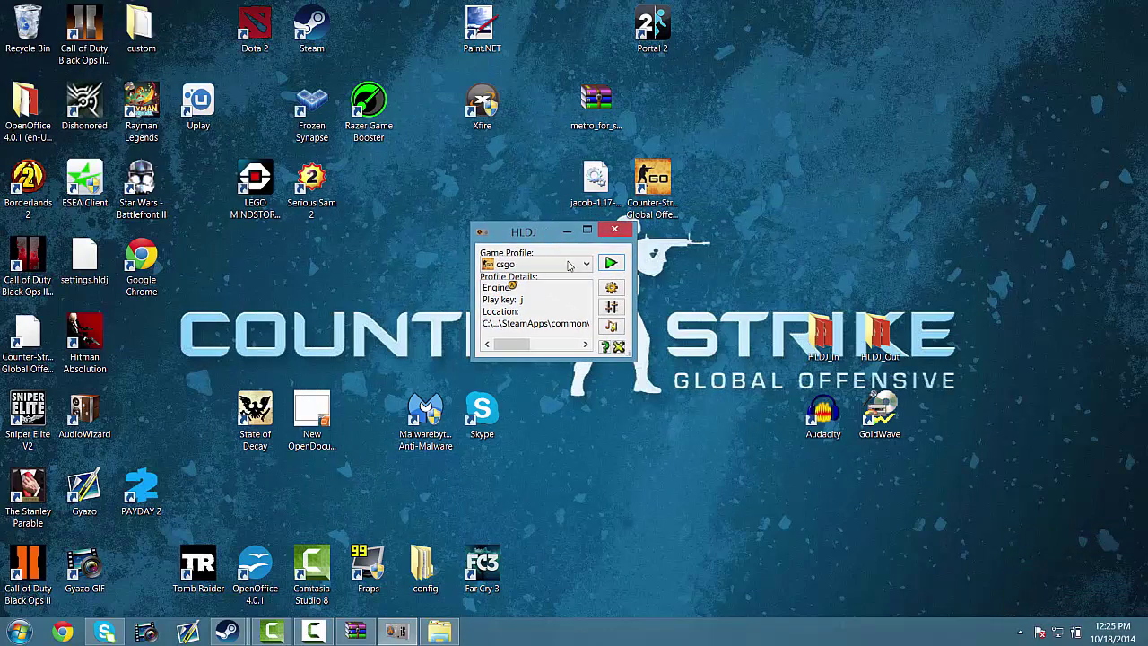
{"action": "left_click", "coordinate": [610, 327]}
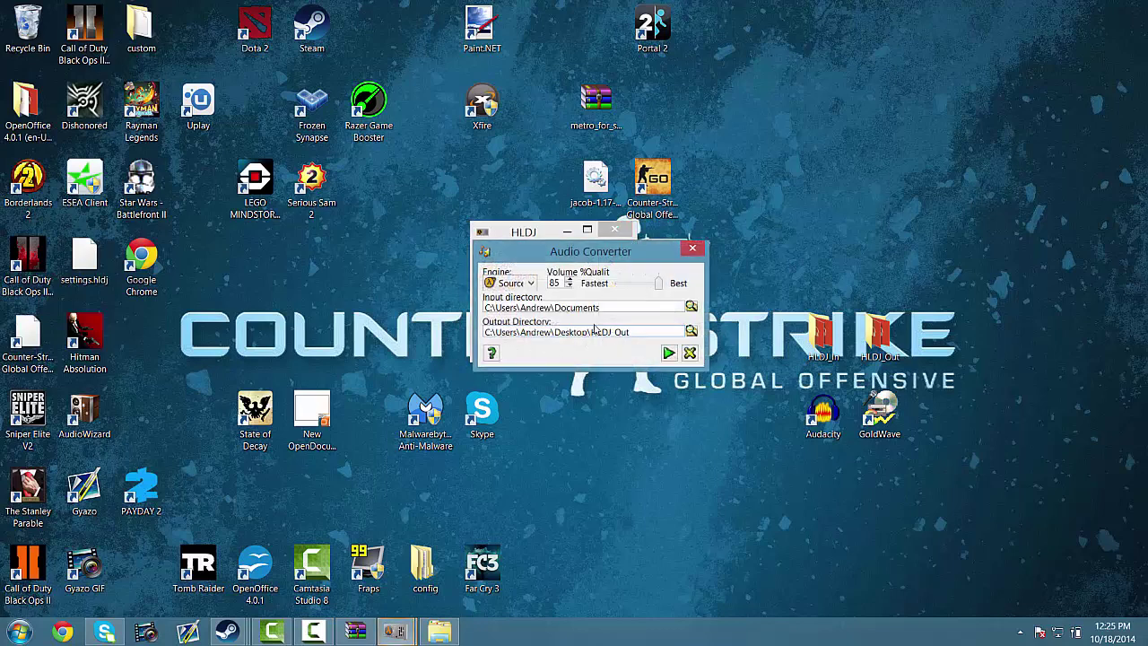
{"action": "left_click", "coordinate": [691, 307]}
{"action": "scroll", "coordinate": [902, 385], "scroll_direction": "down", "scroll_amount": 3}
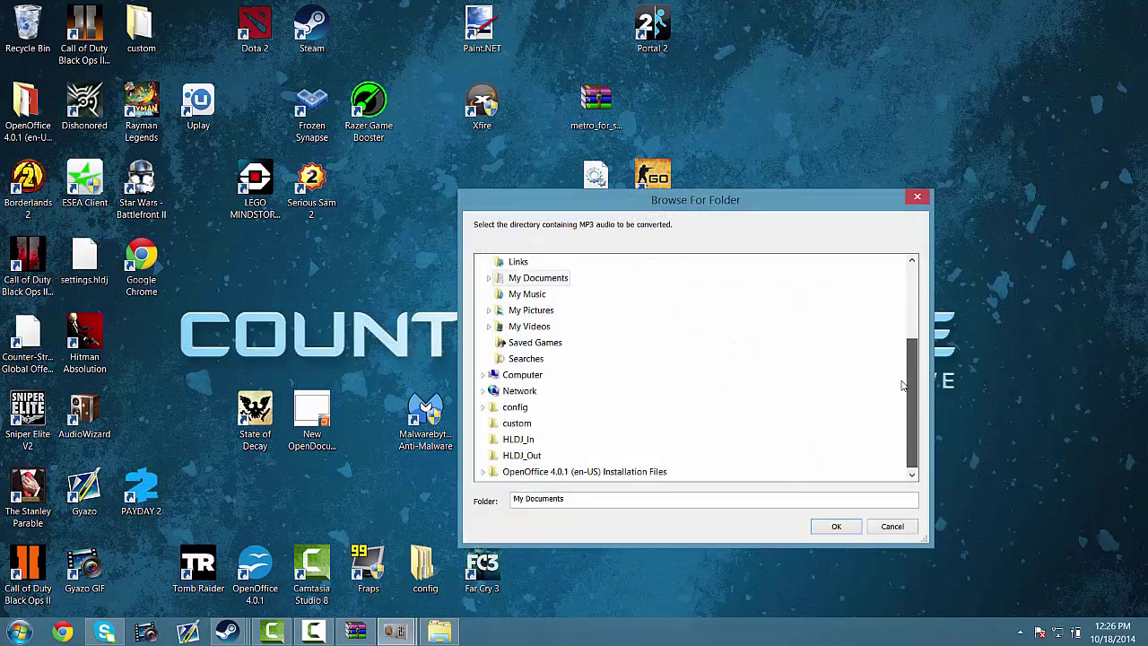
{"action": "left_click", "coordinate": [524, 440]}
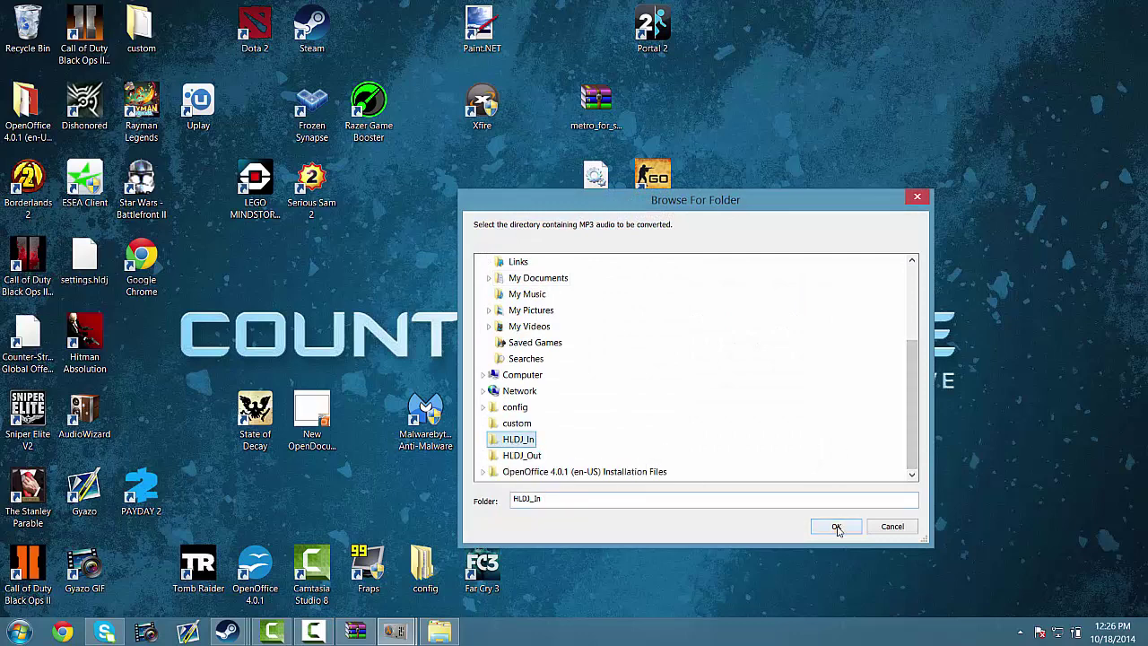
{"action": "left_click", "coordinate": [837, 527]}
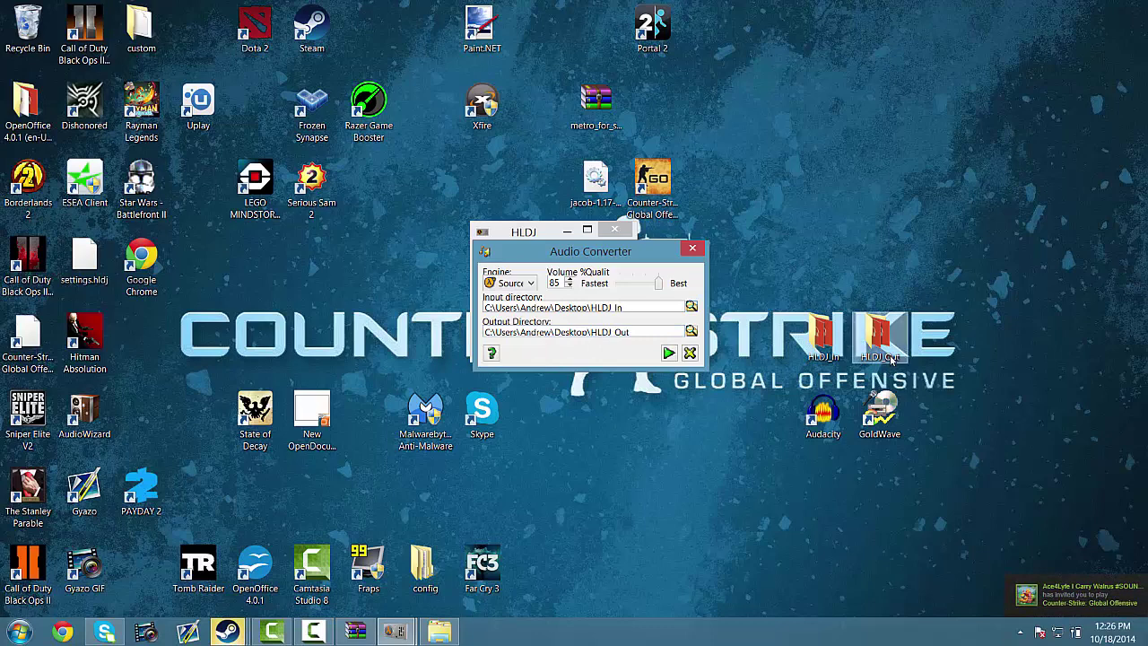
Convert the MP3 audio from HLDJ_In into HLDJ_Out for the Source engine and close the Audio Converter.
{"action": "left_click", "coordinate": [668, 354]}
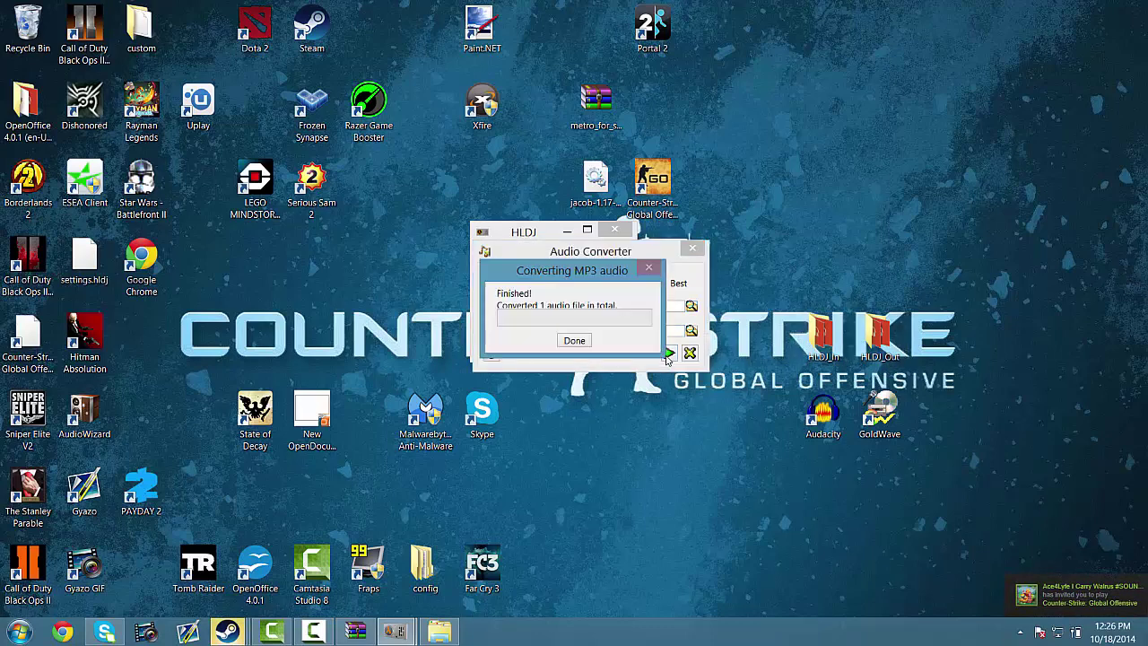
{"action": "left_click", "coordinate": [573, 341]}
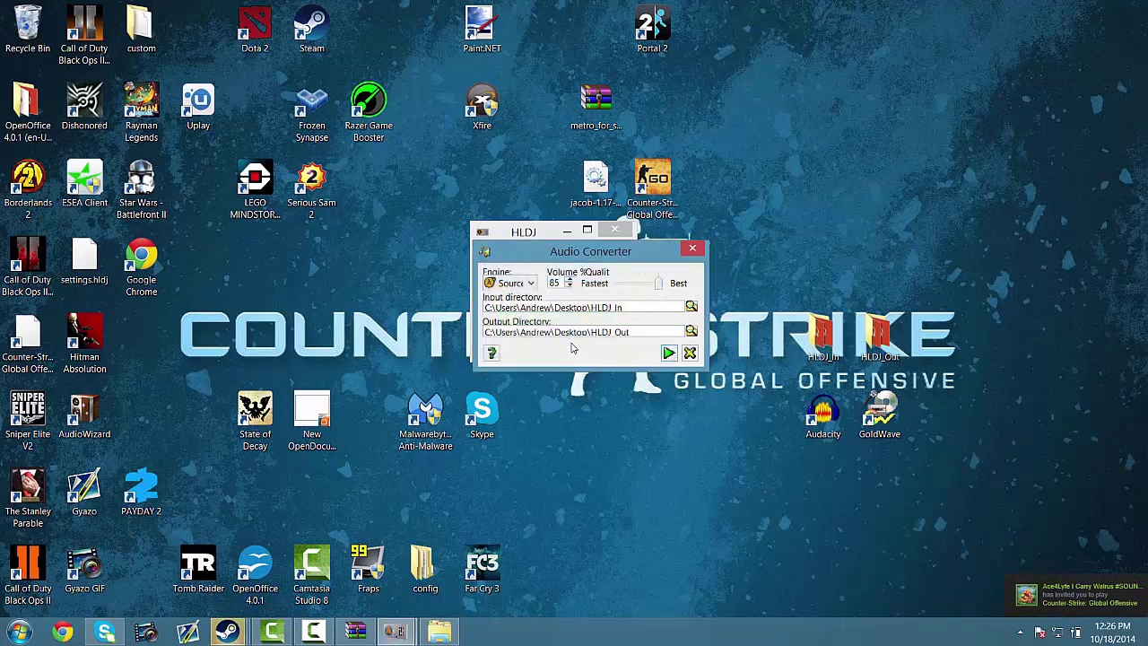
{"action": "left_click", "coordinate": [688, 355]}
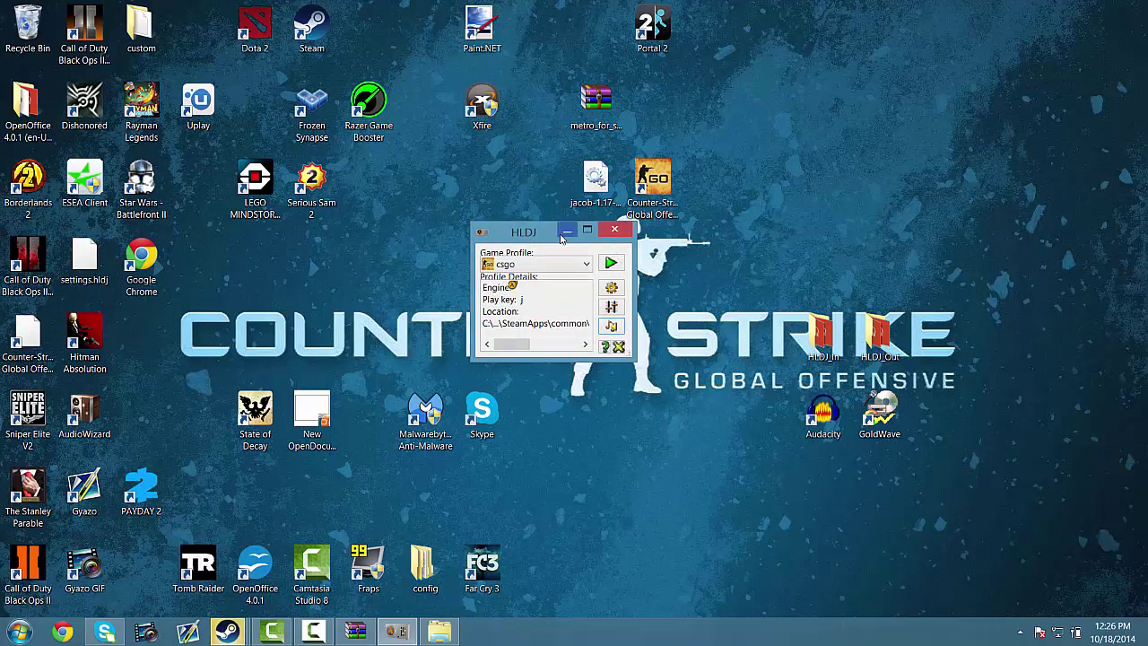
Delete the source file suckmyass_final (1) from the HLDJ_In folder and close the folder window.
{"action": "double_click", "coordinate": [823, 336]}
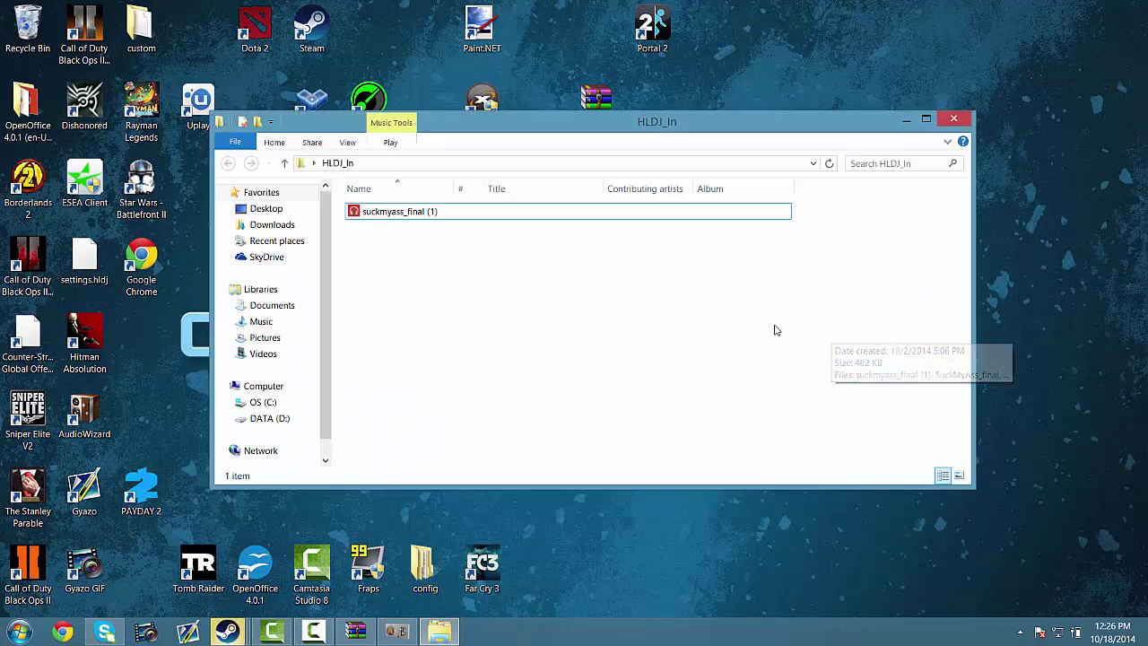
{"action": "left_click", "coordinate": [456, 213]}
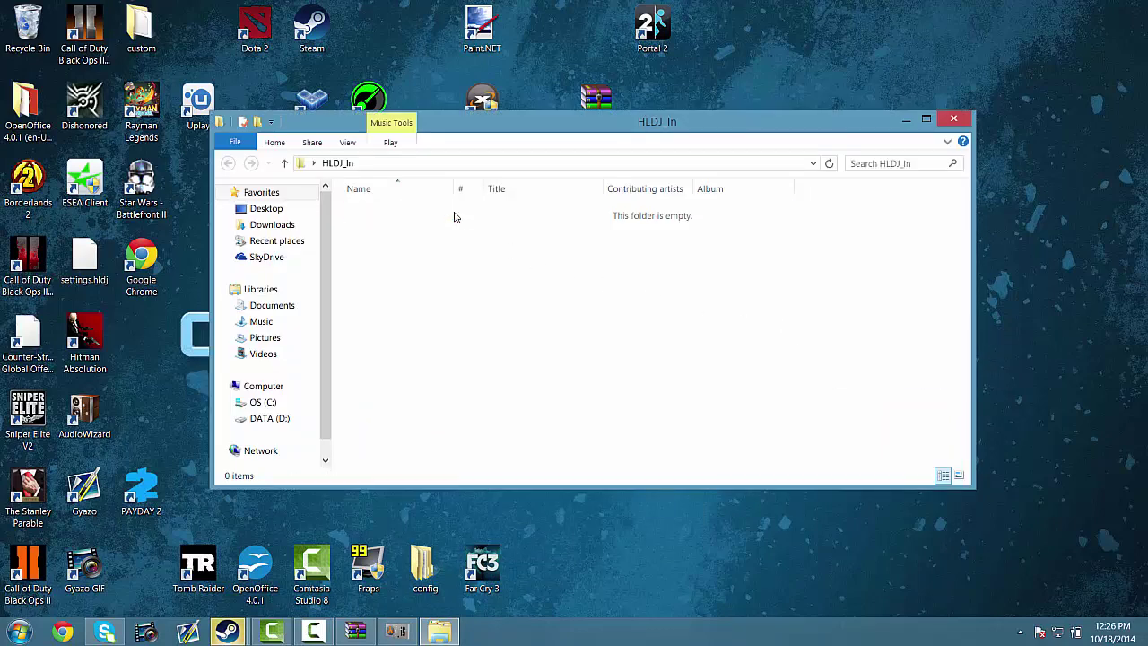
{"action": "left_click_drag", "start_coordinate": [735, 123], "coordinate": [617, 93]}
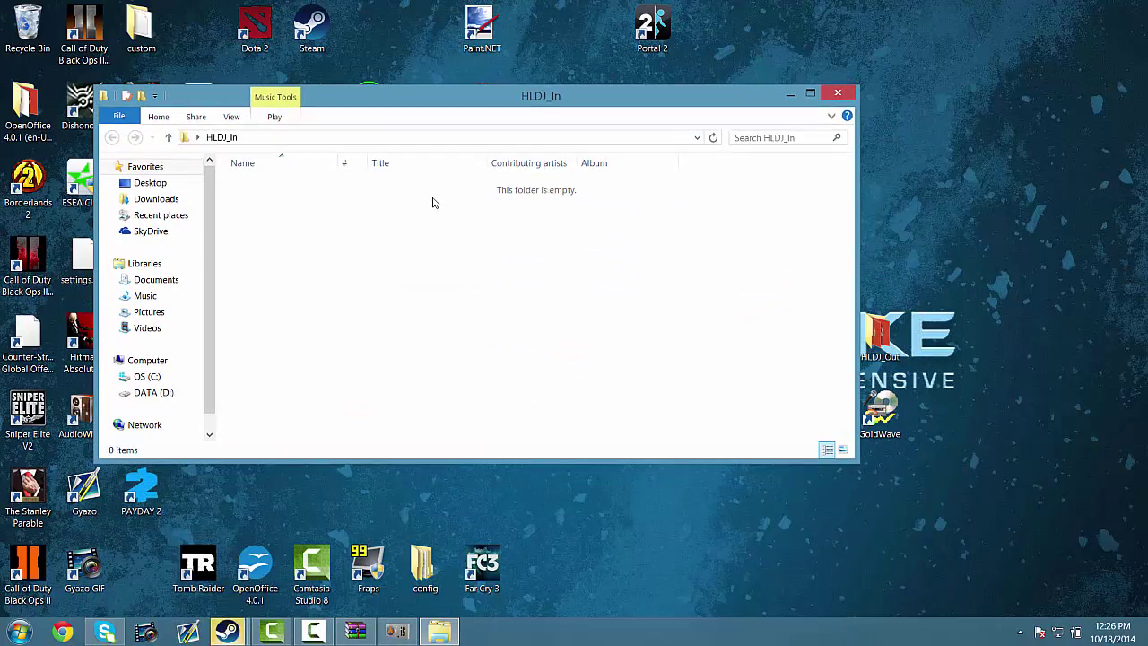
{"action": "left_click", "coordinate": [840, 94]}
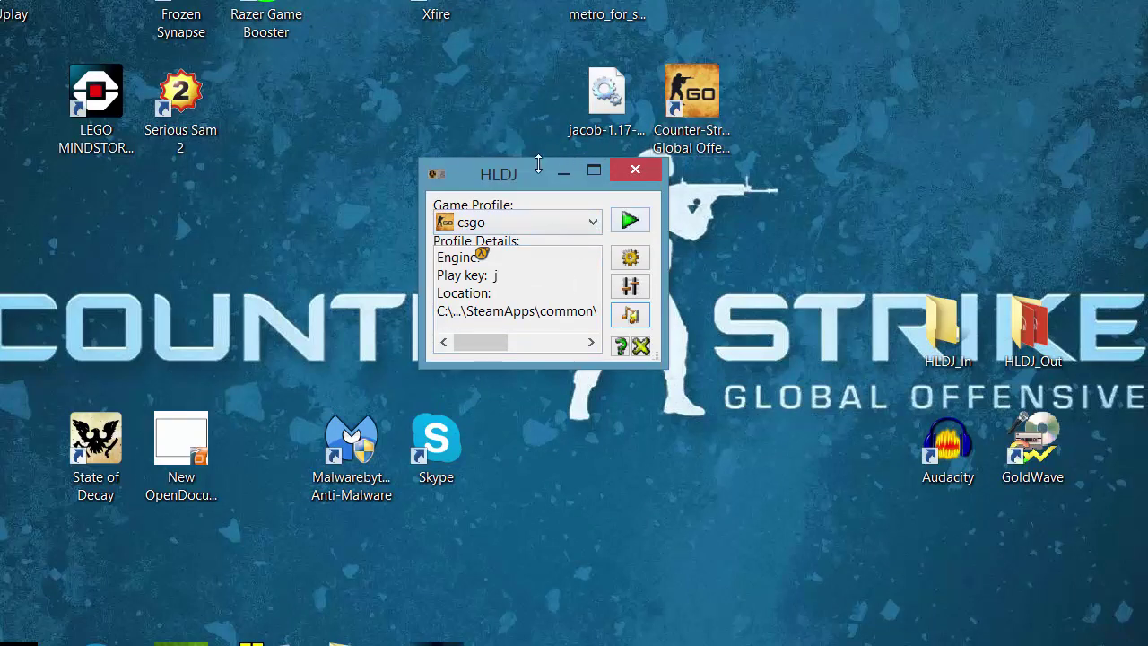
Start HLDJ with the csgo game profile and place its window beside the soldier in the wallpaper.
{"action": "left_click_drag", "start_coordinate": [513, 184], "coordinate": [275, 189]}
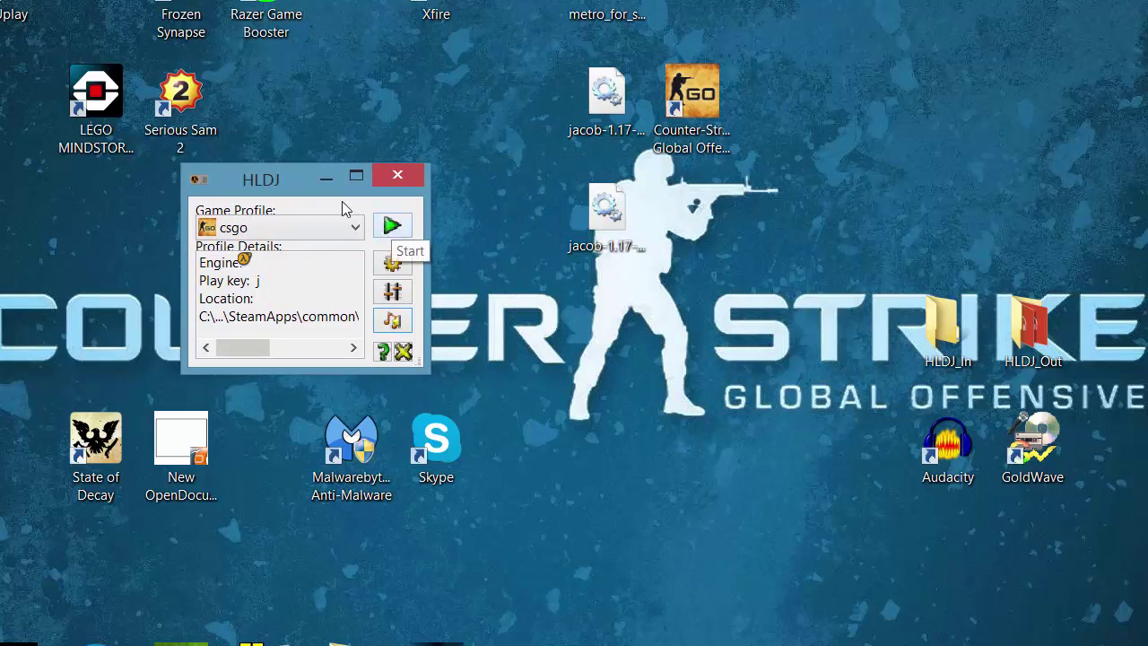
{"action": "left_click_drag", "start_coordinate": [298, 180], "coordinate": [391, 198]}
{"action": "left_click", "coordinate": [468, 241]}
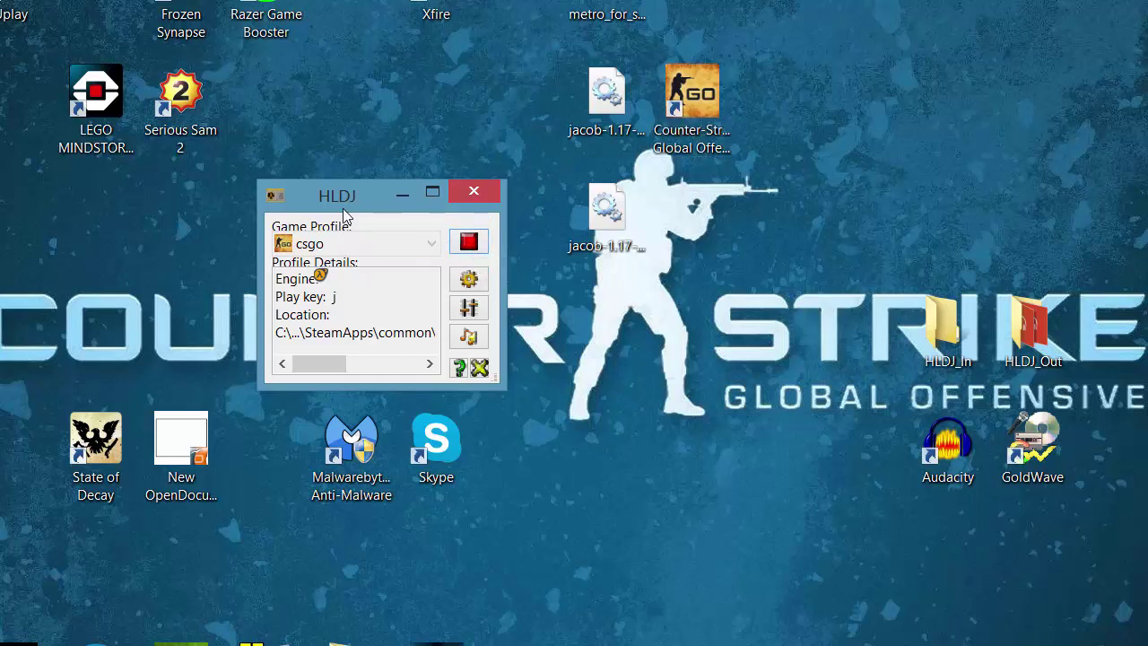
{"action": "left_click_drag", "start_coordinate": [345, 194], "coordinate": [336, 176]}
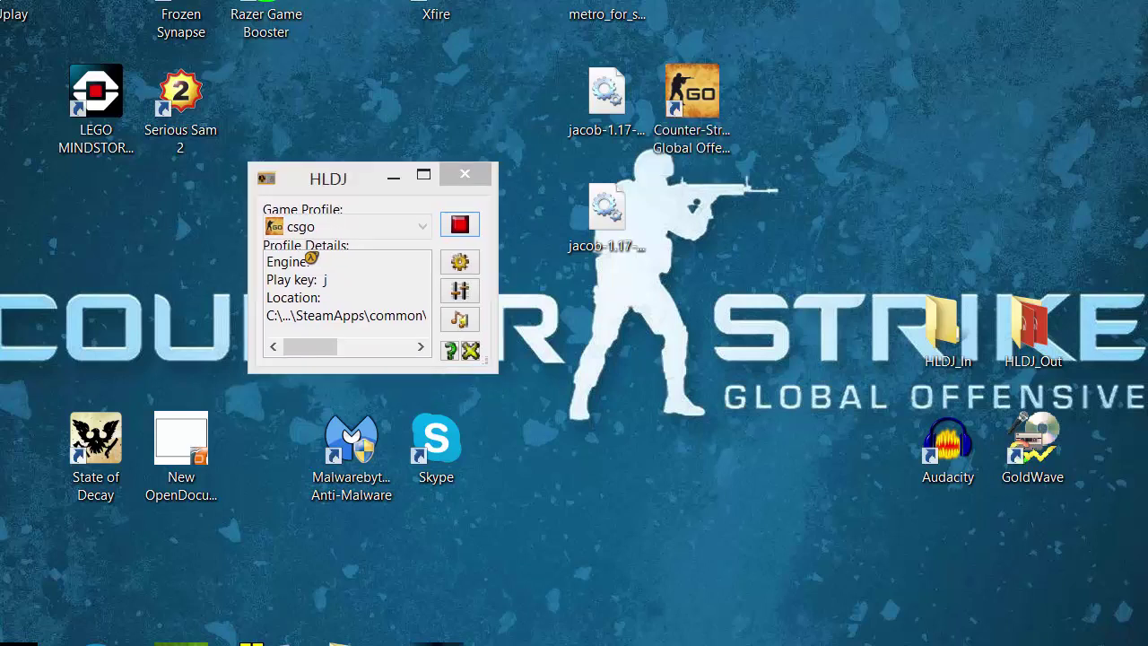
Switch to Counter-Strike: Global Offensive and start finding an online Deathmatch game in the Active Duty Group.
{"action": "key", "text": "alt+Tab"}
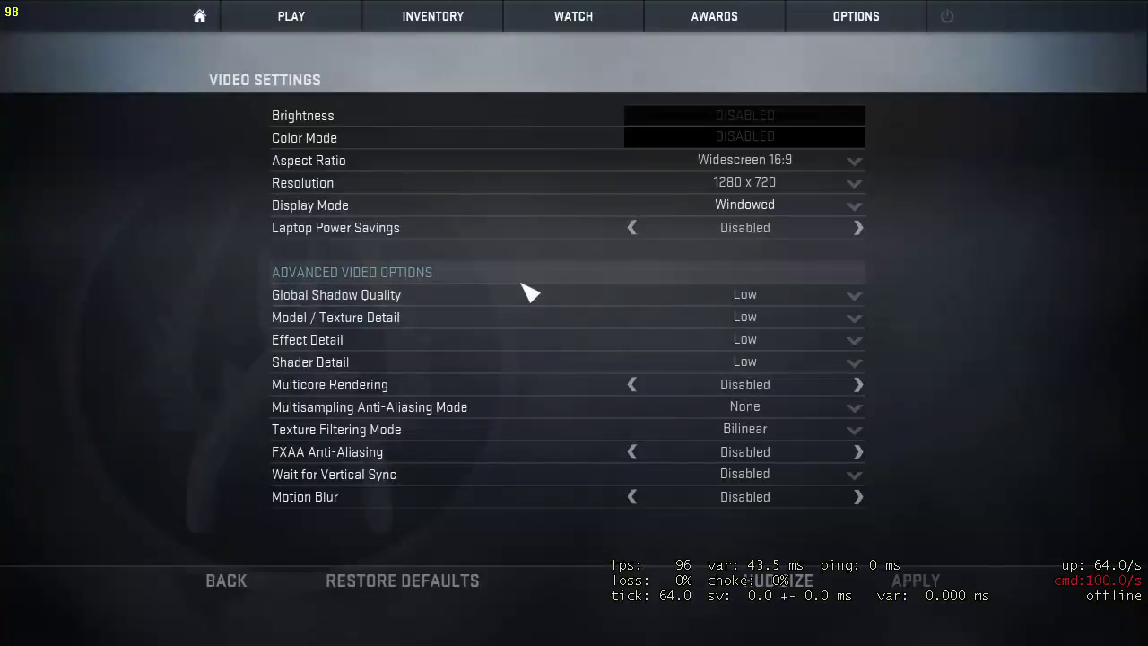
{"action": "left_click", "coordinate": [199, 14]}
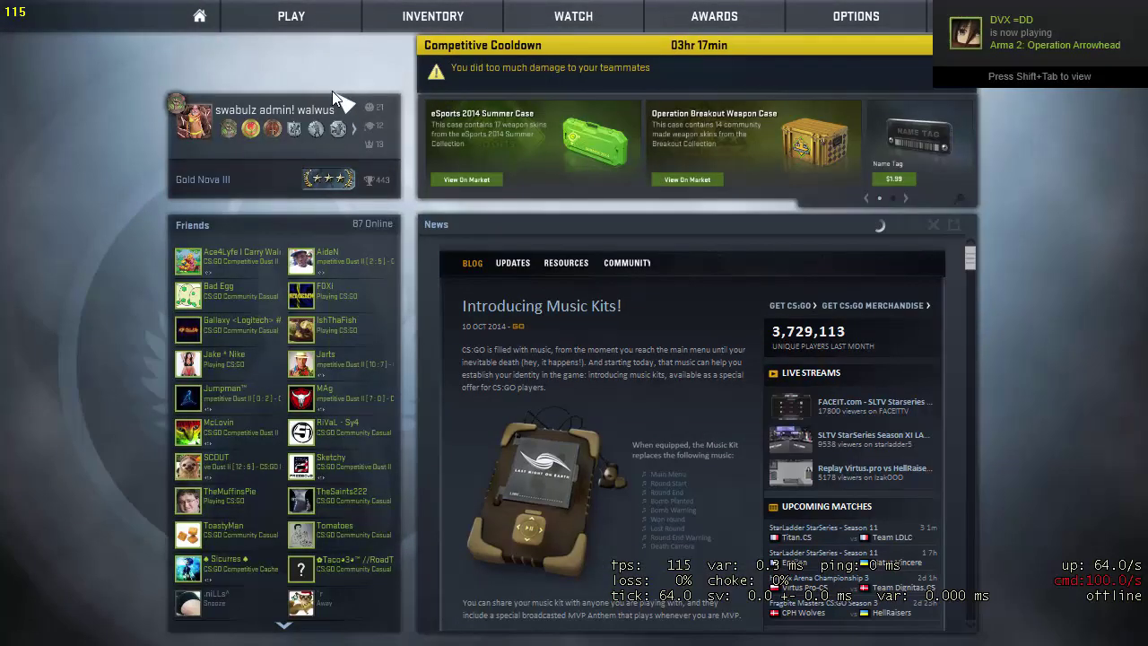
{"action": "left_click", "coordinate": [292, 18]}
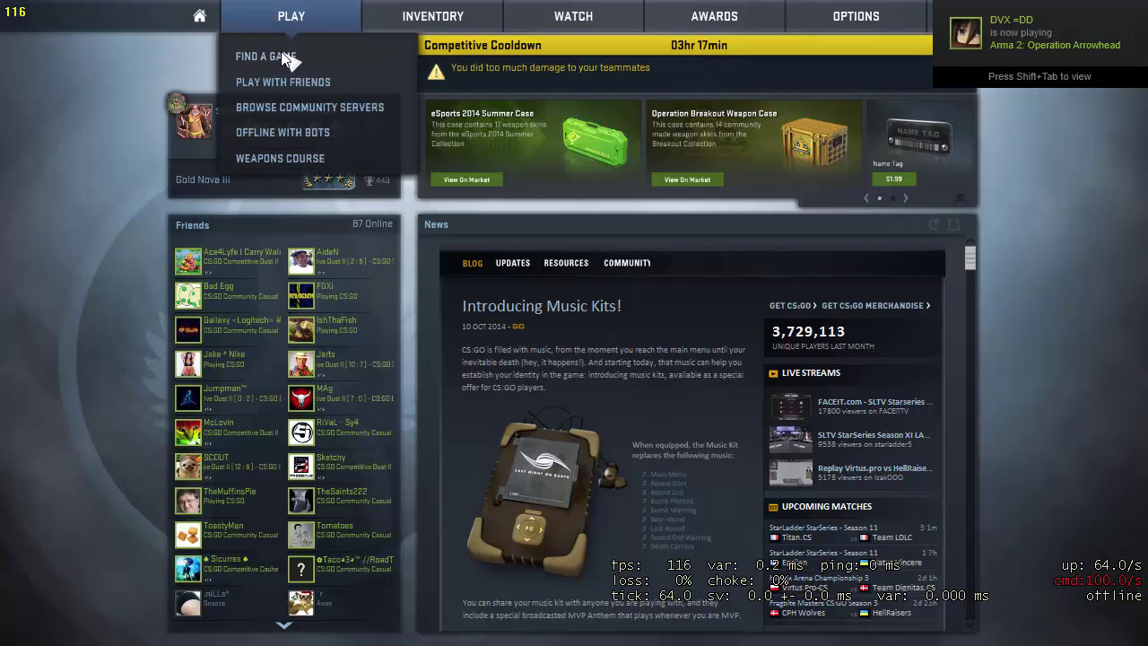
{"action": "left_click", "coordinate": [280, 55]}
{"action": "left_click", "coordinate": [493, 341]}
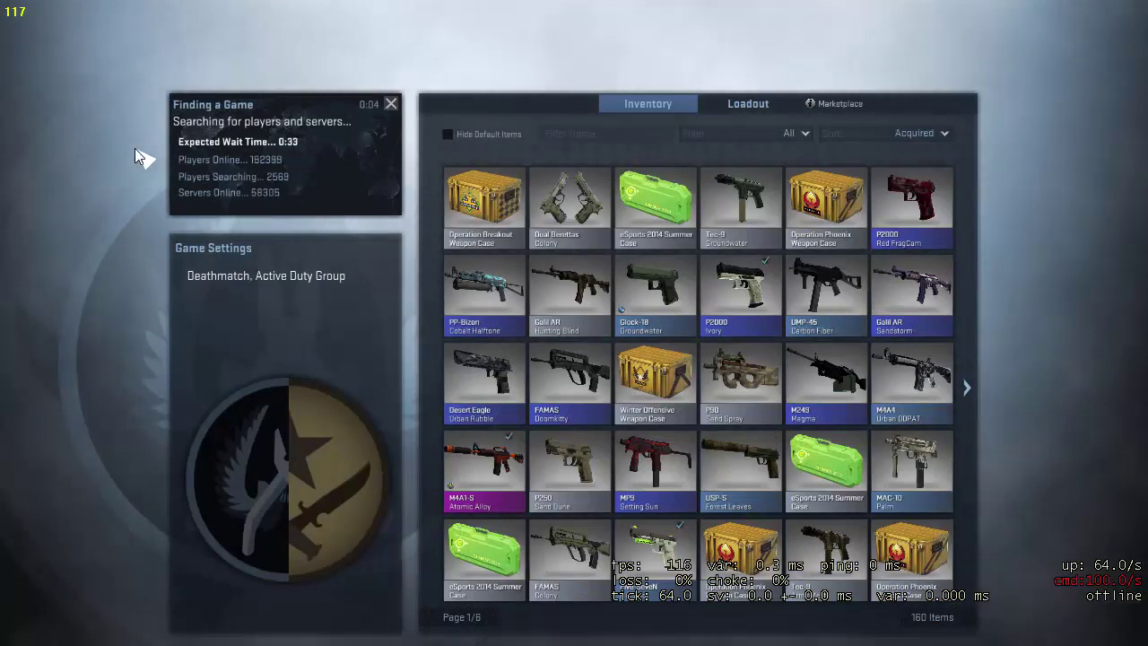
Run "exec autoexec" in the developer console to load HLDJ, and close the console.
{"action": "key", "text": "grave"}
{"action": "type", "text": "exec"}
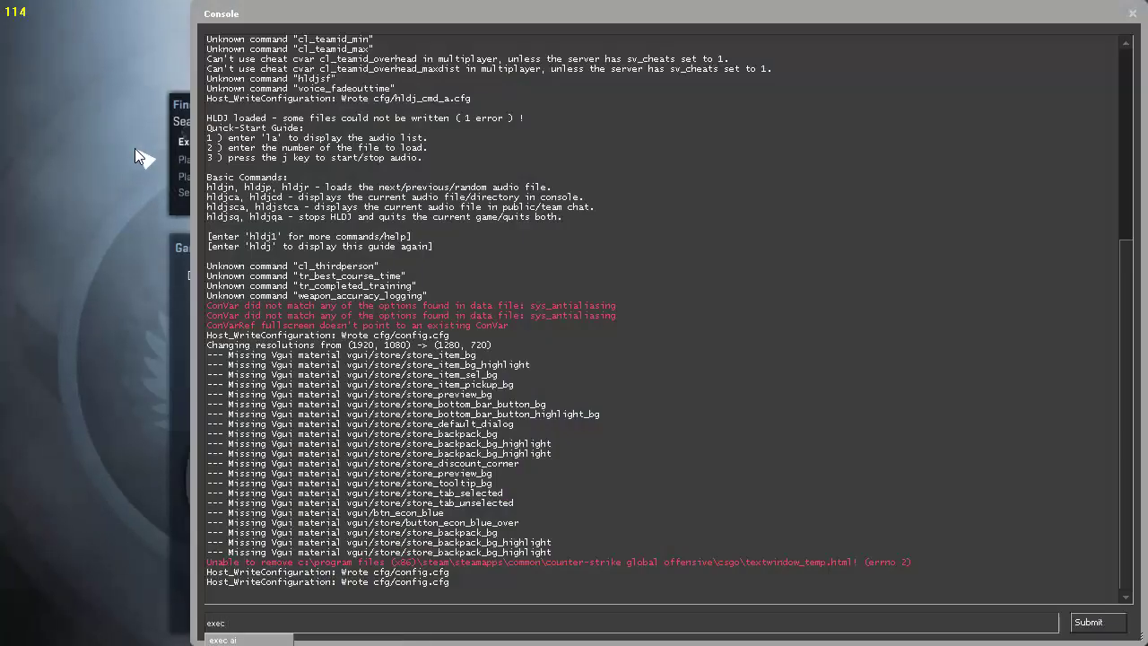
{"action": "type", "text": " autoexec"}
{"action": "key", "text": "Return"}
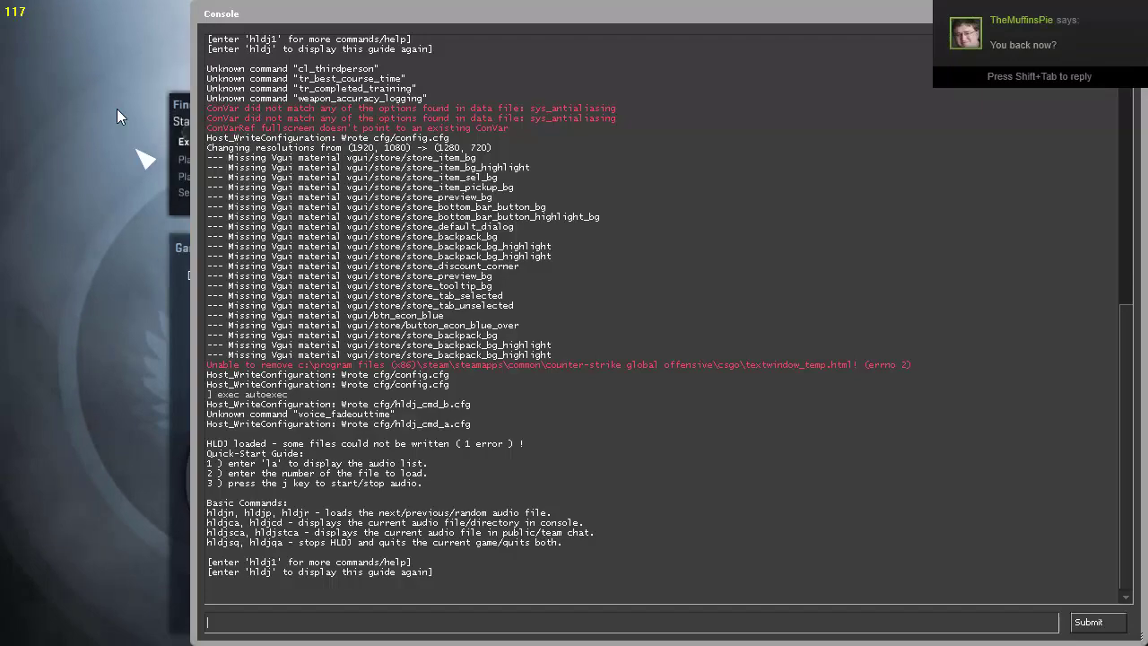
{"action": "key", "text": "grave"}
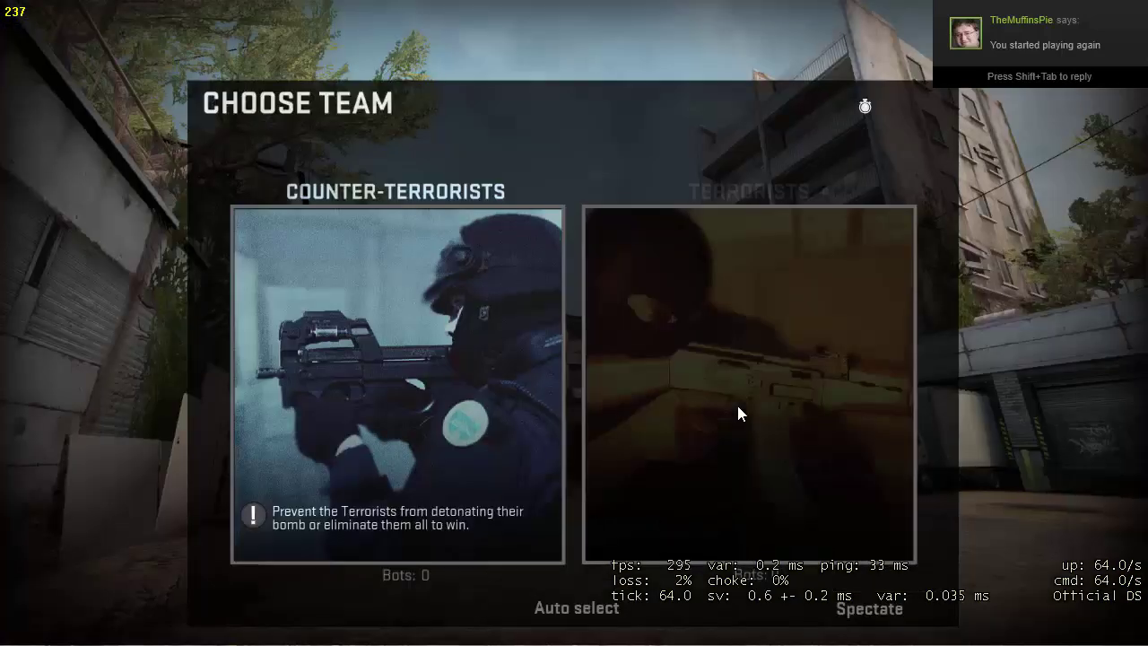
Join the Terrorists, list the HLDJ audio files with the console command "la", and return to the match.
{"action": "left_click", "coordinate": [671, 395]}
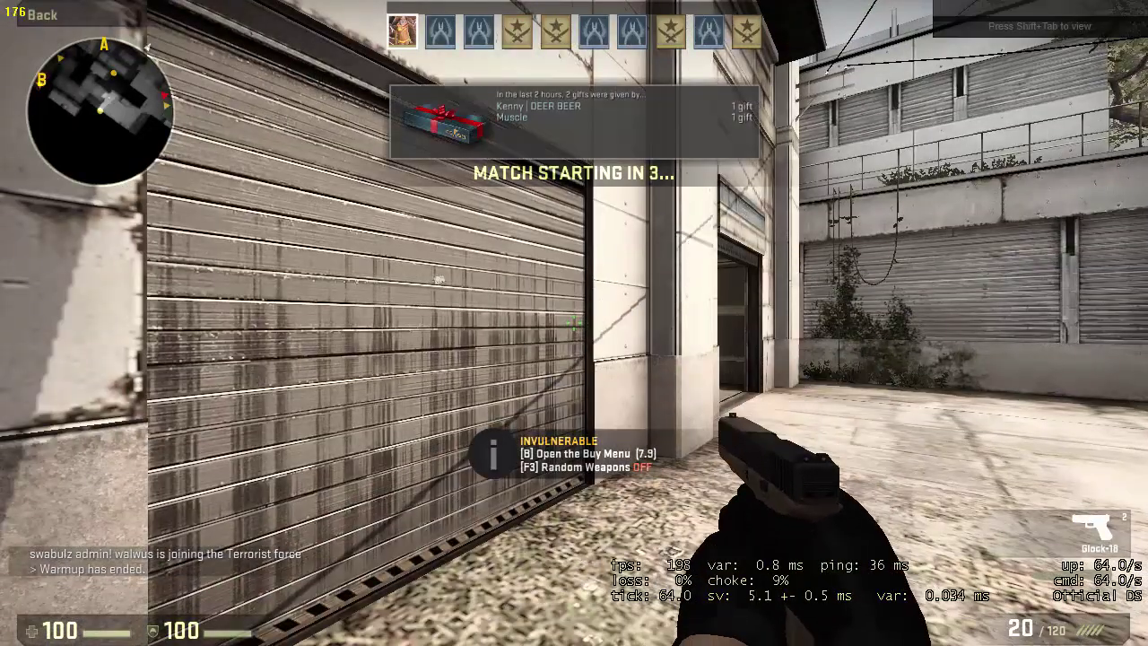
{"action": "key", "text": "grave"}
{"action": "type", "text": "la"}
{"action": "key", "text": "Return"}
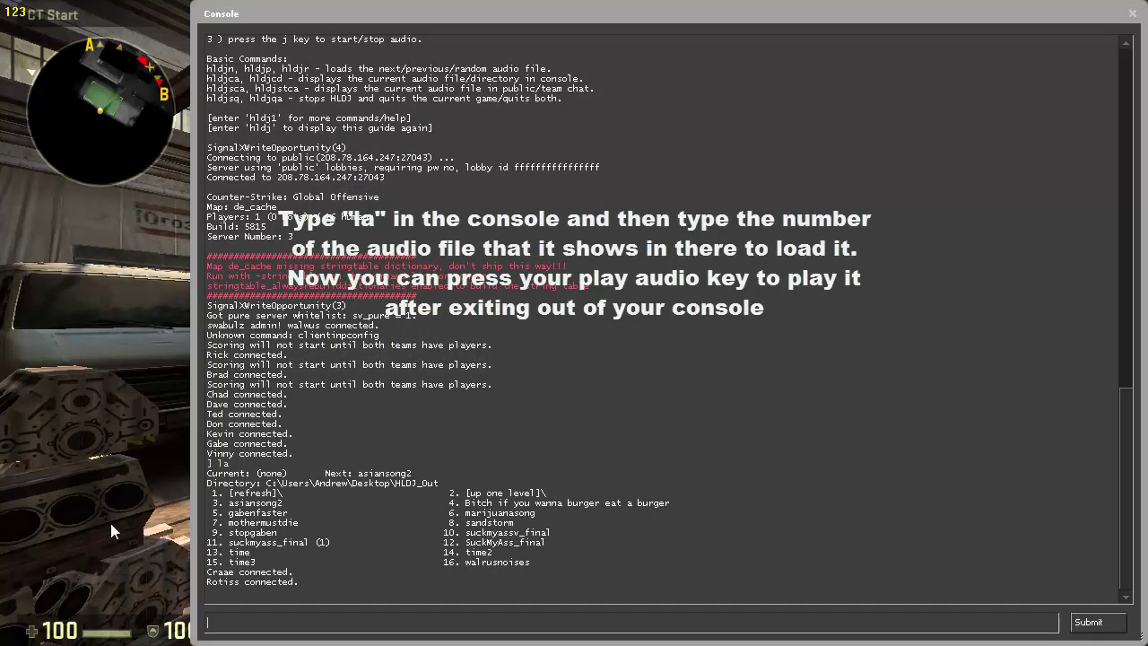
{"action": "key", "text": "Return"}
{"action": "key", "text": "Escape"}
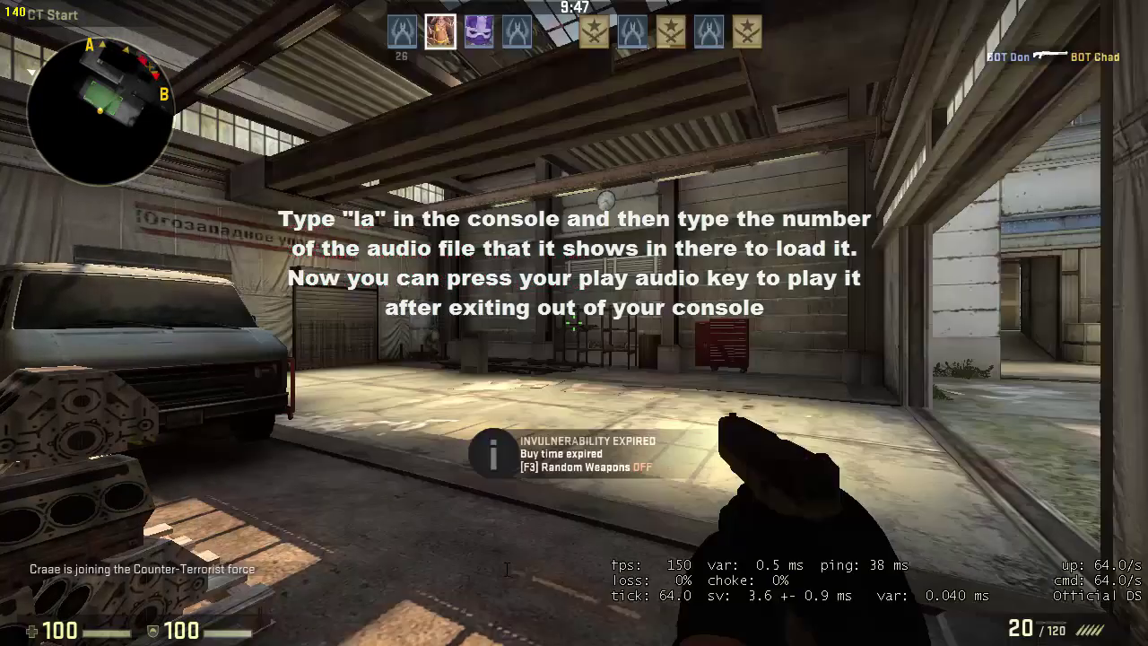